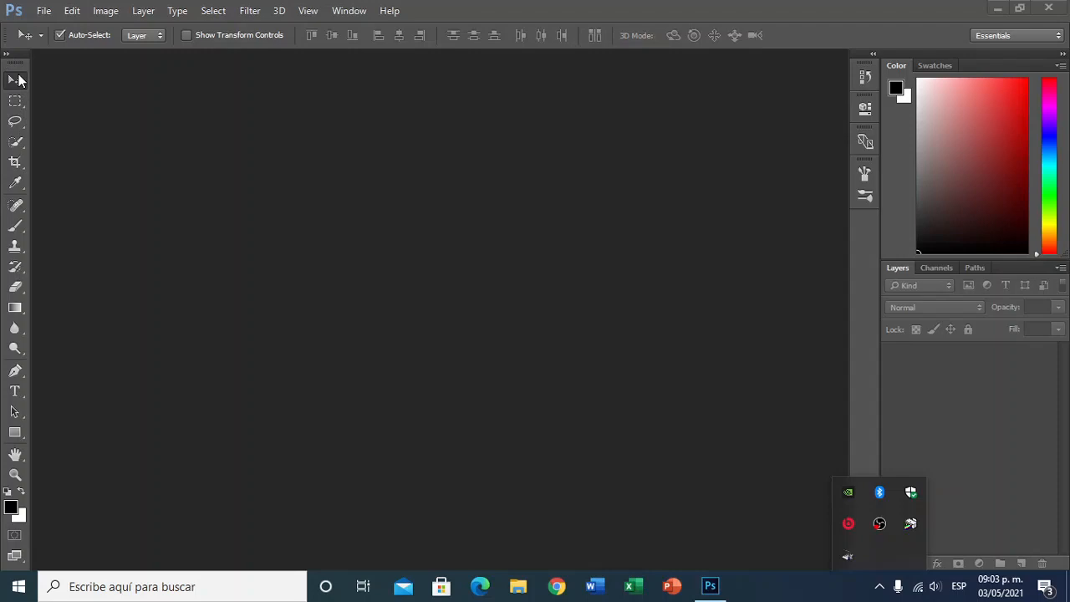
- Toggle the toolbox between the two-column and single-column layouts, leaving it in a single column
left_click(6, 55)
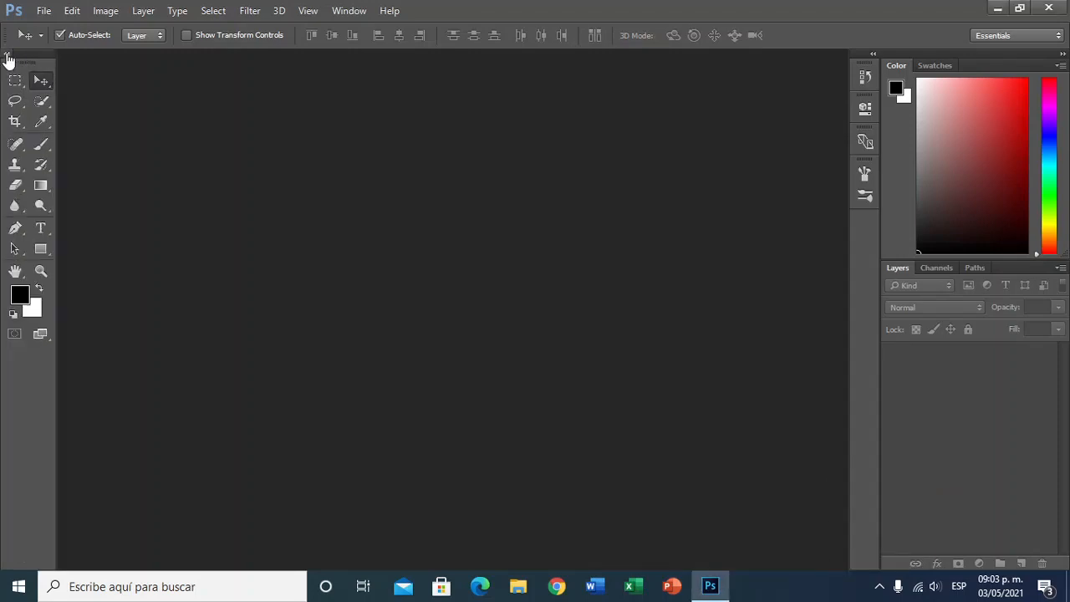
left_click(8, 57)
left_click(8, 57)
left_click(8, 57)
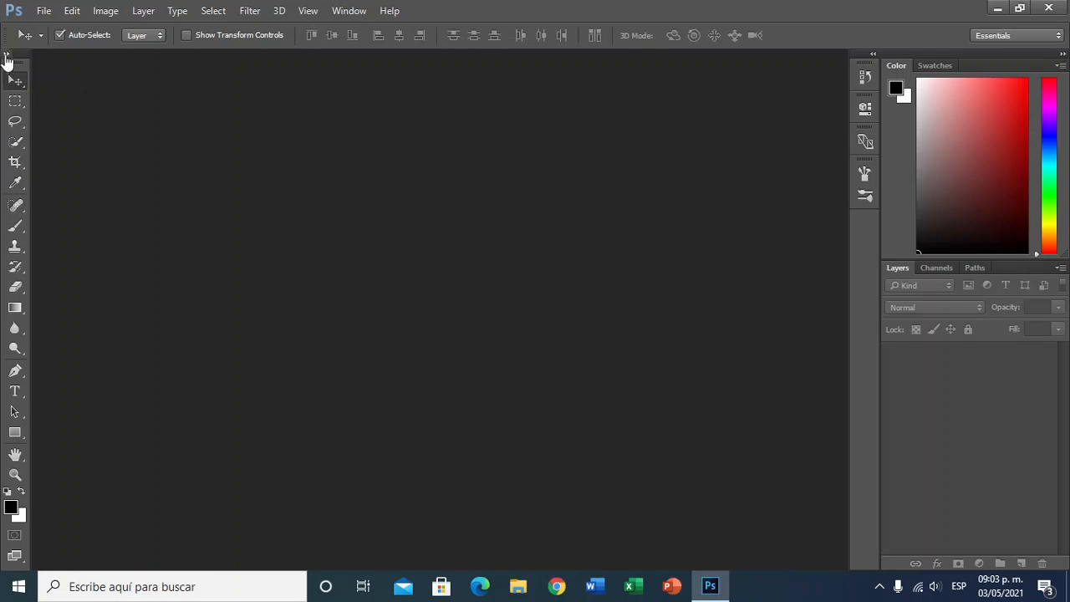
left_click(7, 57)
left_click(7, 57)
- Show the Libraries panel group, view its Styles panel, and hide the group again
left_click(349, 11)
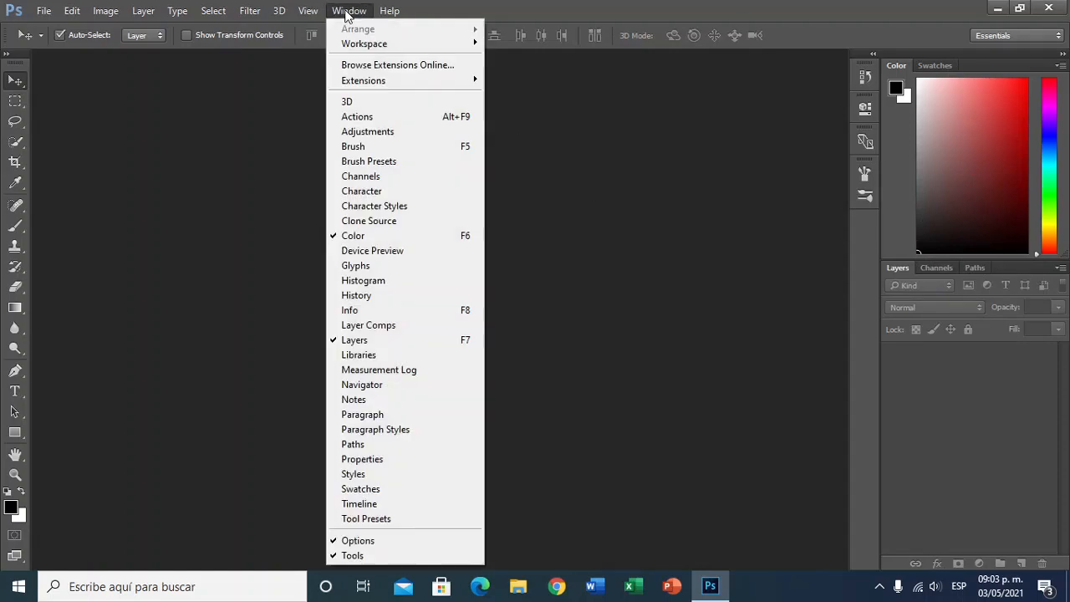
left_click(365, 355)
left_click(936, 268)
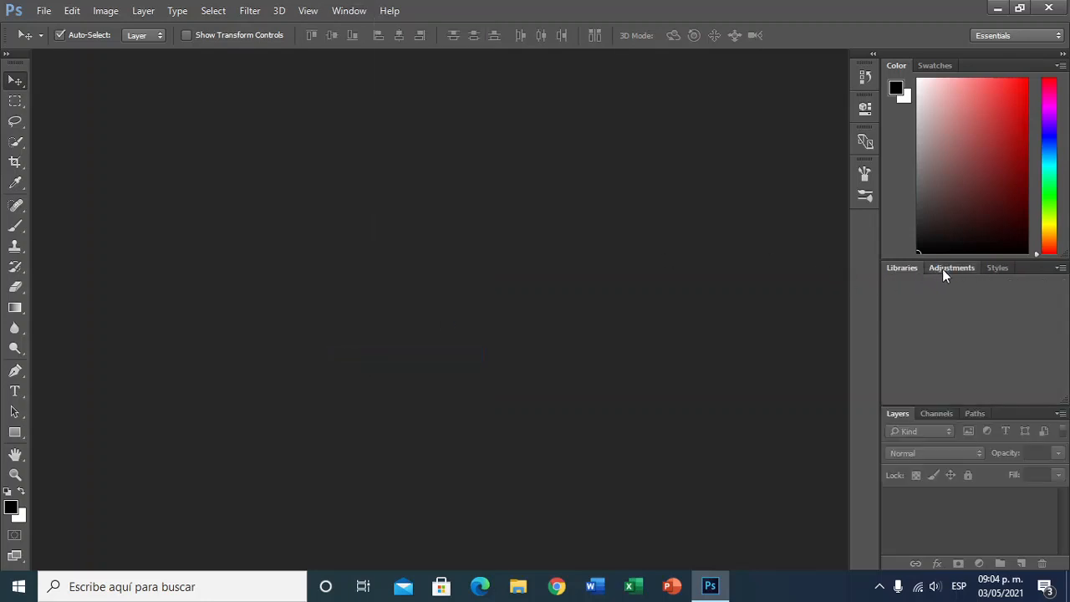
left_click(997, 267)
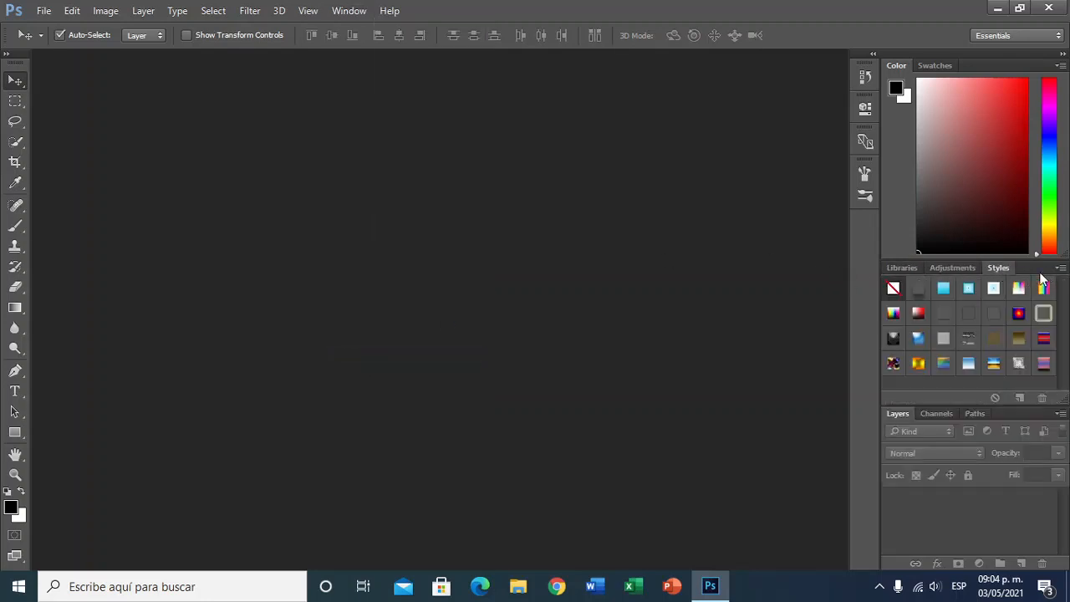
left_click(346, 11)
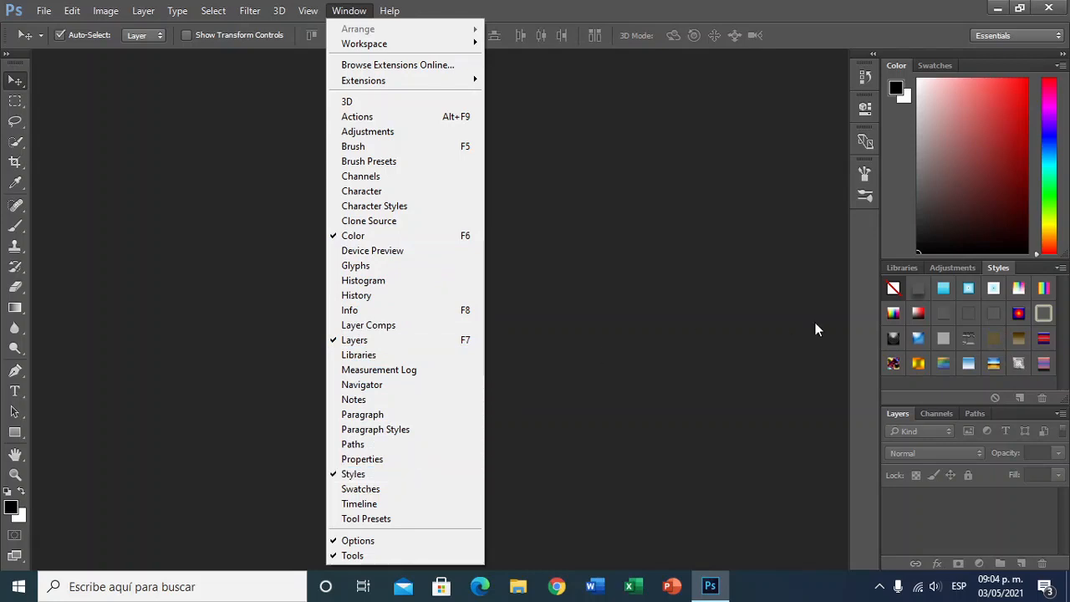
left_click(375, 476)
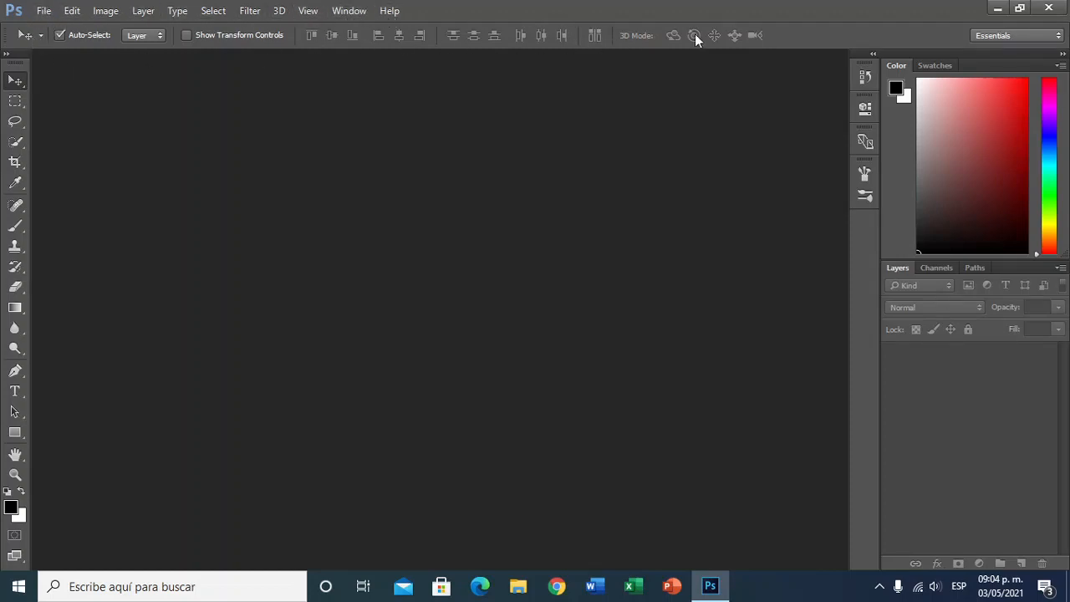
- Examine the tool options for the Rectangular Marquee, Lasso, Quick Selection, Crop and Eyedropper tools, and return to the Move tool
left_click(18, 101)
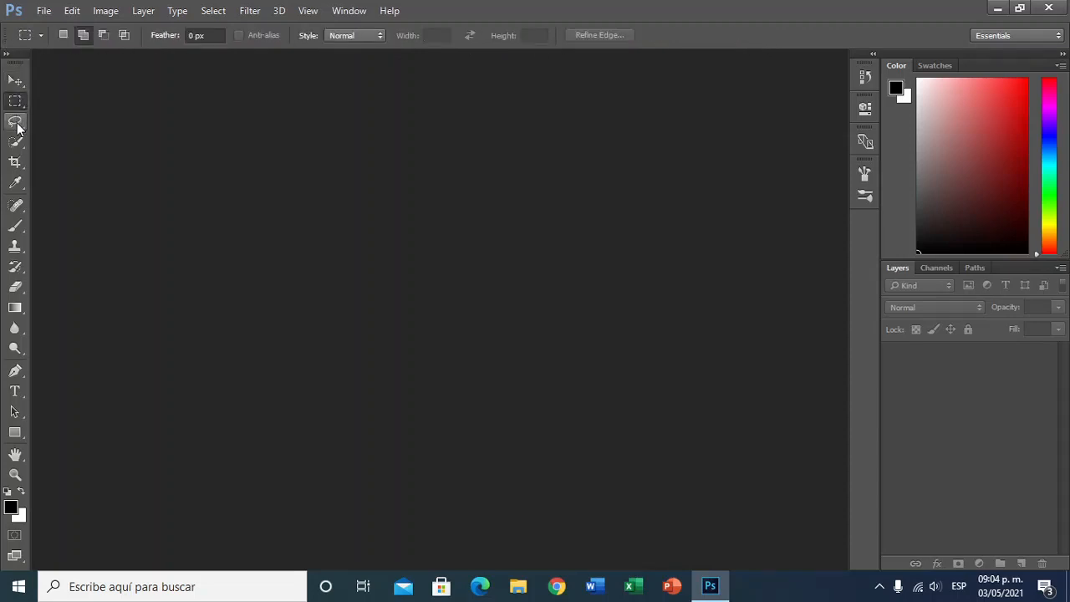
left_click(16, 122)
left_click(17, 142)
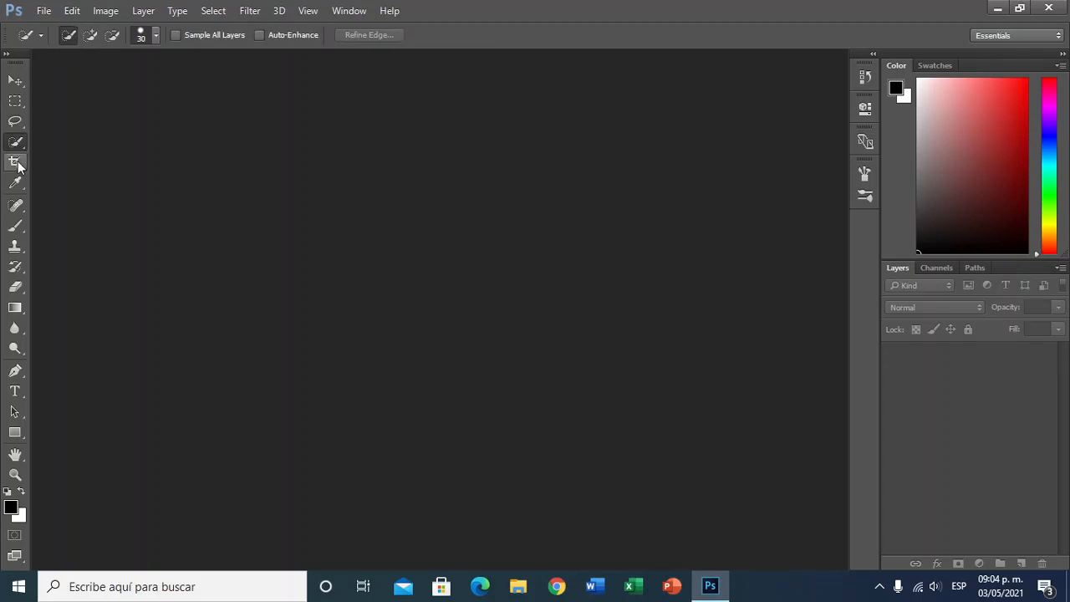
left_click(17, 164)
left_click(17, 184)
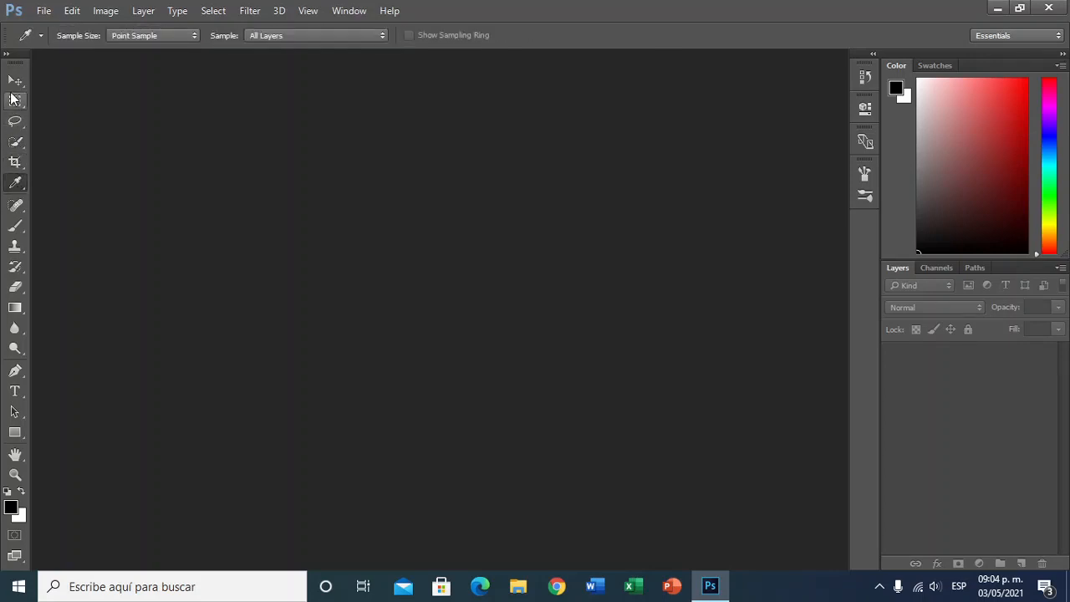
left_click(13, 83)
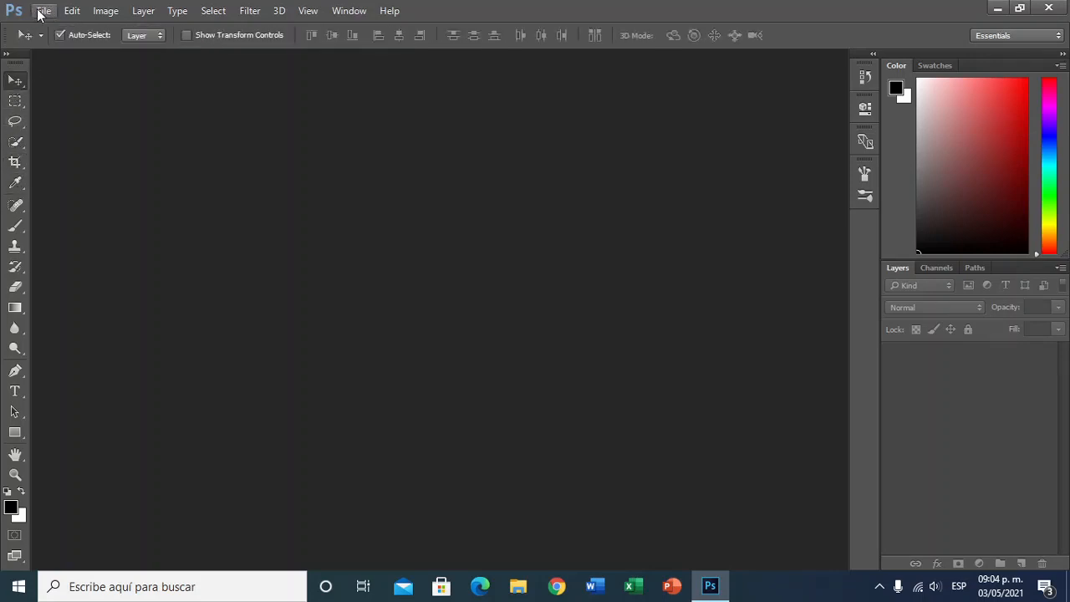
- Open PB.pdf from the Documents folder for import and set the page thumbnail size to Large
left_click(45, 11)
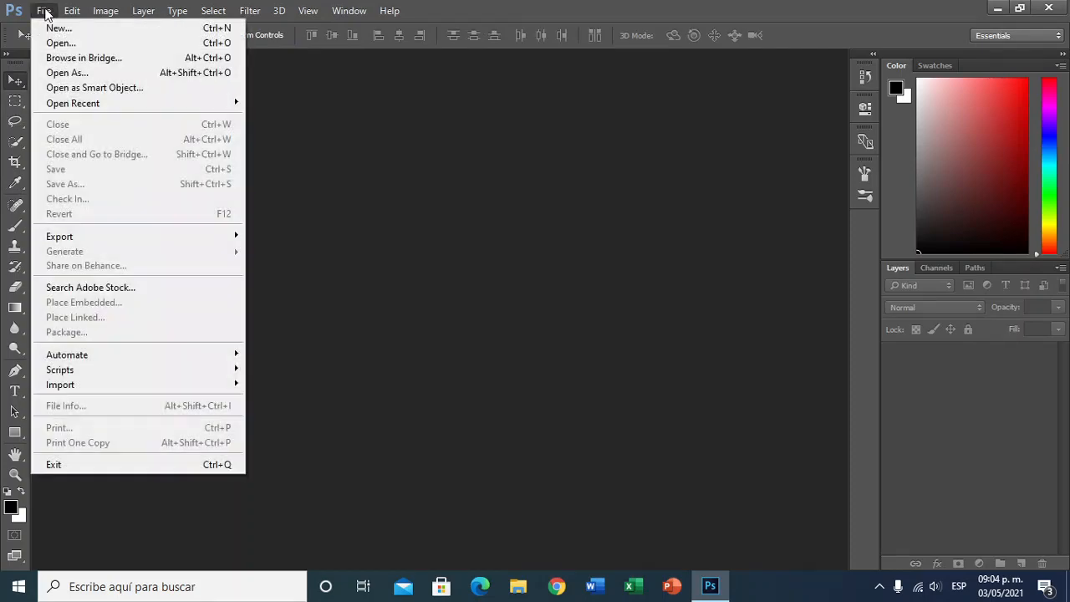
left_click(52, 40)
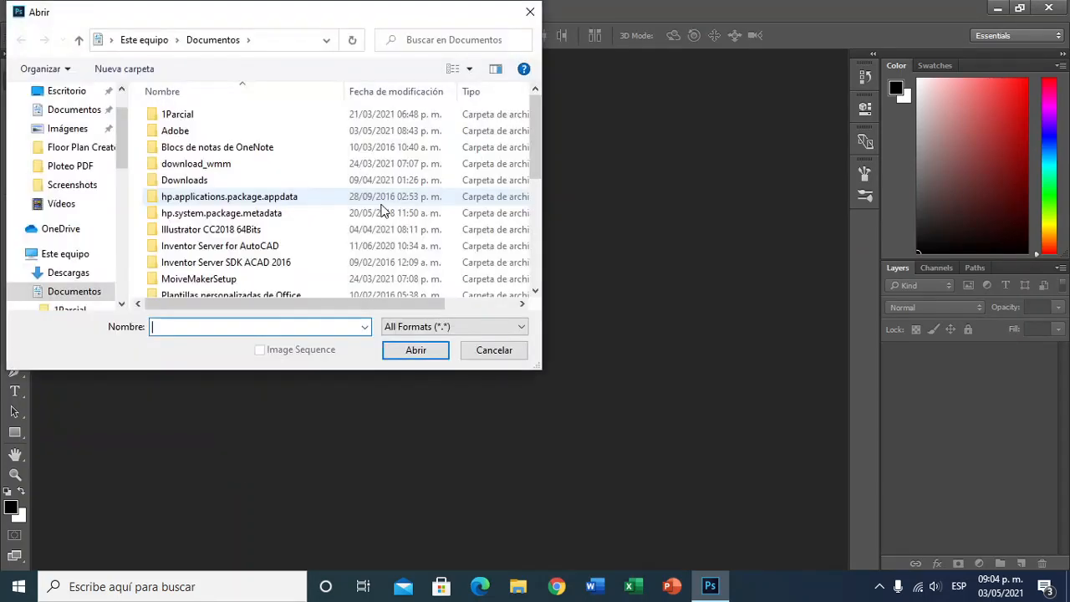
scroll(461, 176, "down", 5)
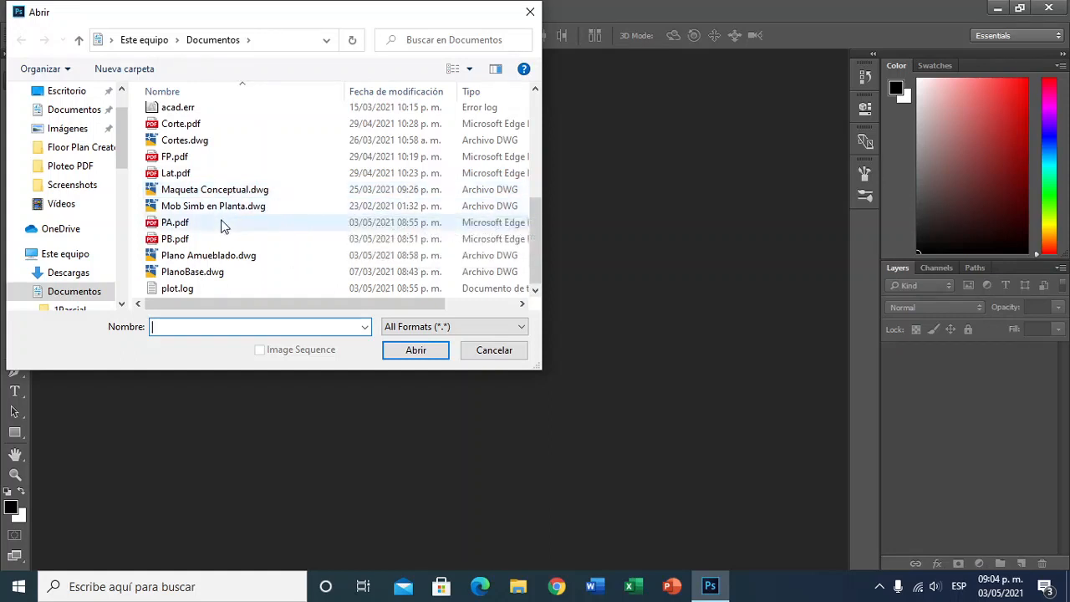
left_click(171, 239)
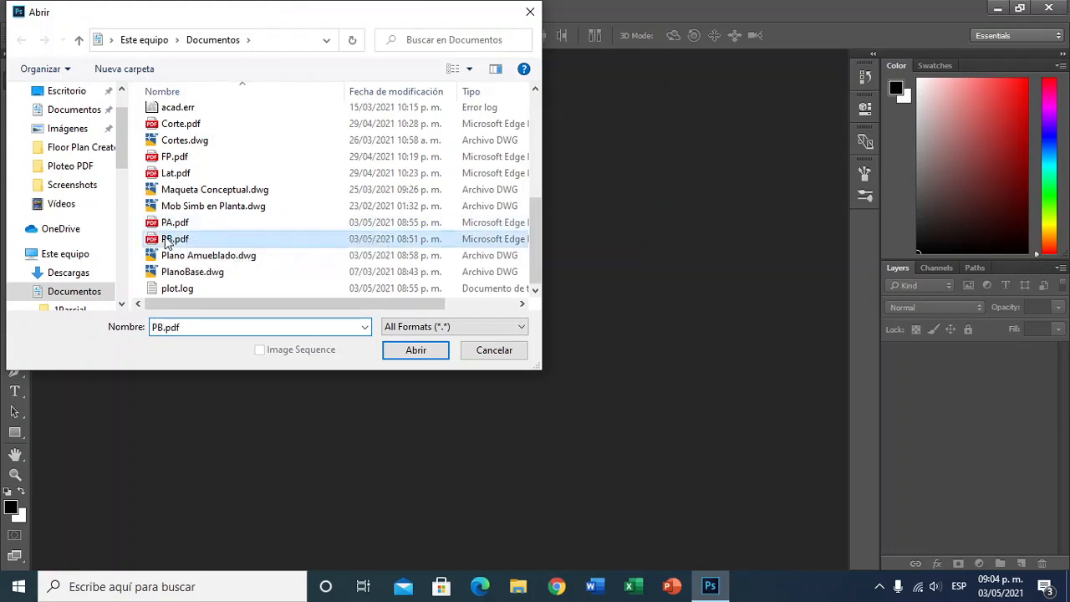
left_click(409, 354)
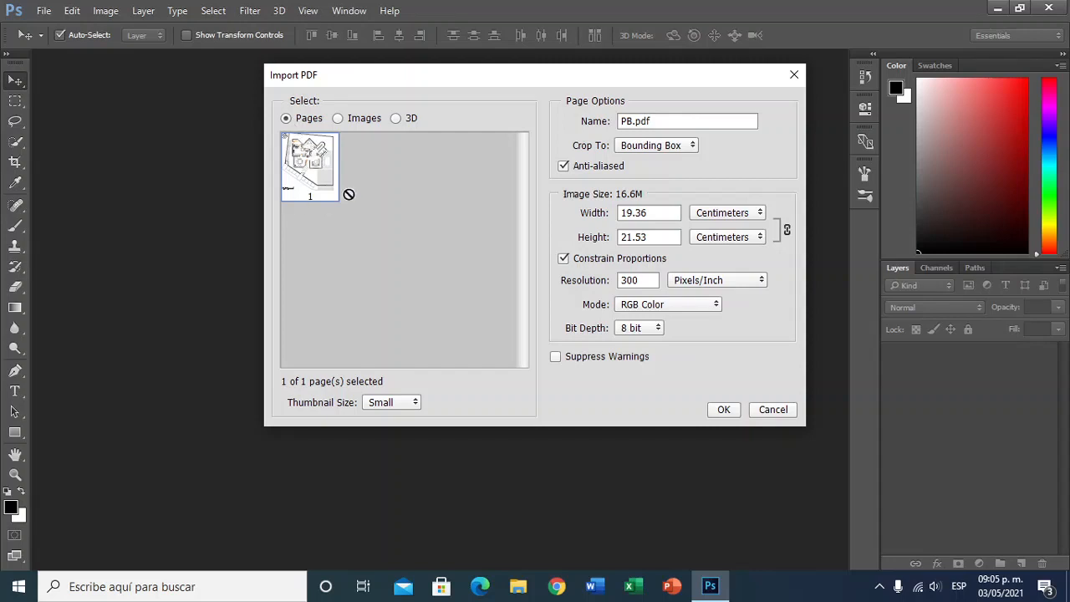
left_click(390, 409)
left_click(392, 427)
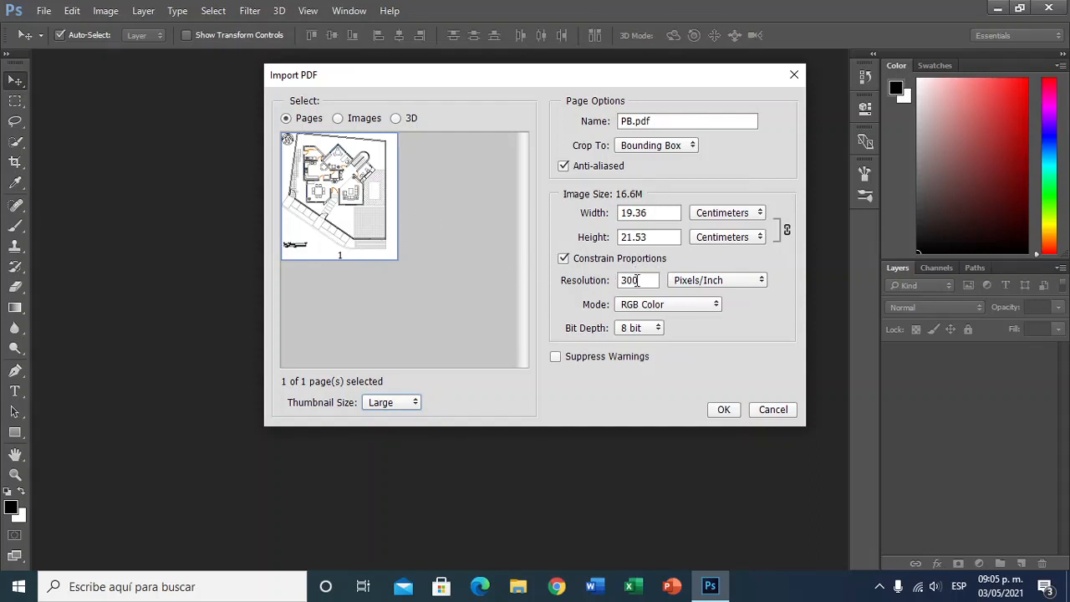
- Try a 150 pixels/inch resolution, set it to 300, and import the PB.pdf page at 8-bit depth
left_click_drag(618, 284, 652, 280)
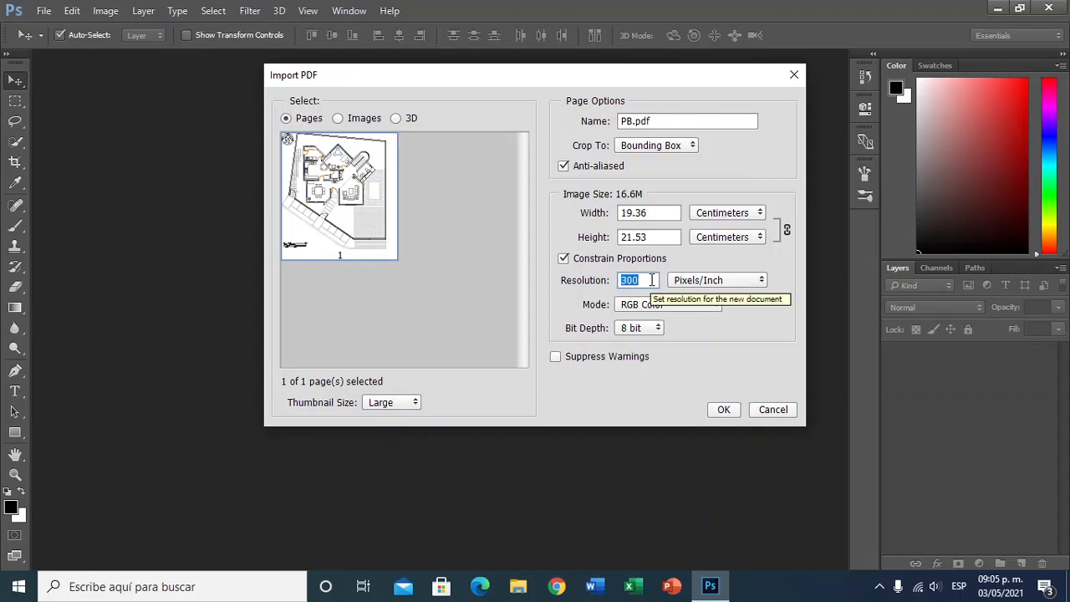
type("150")
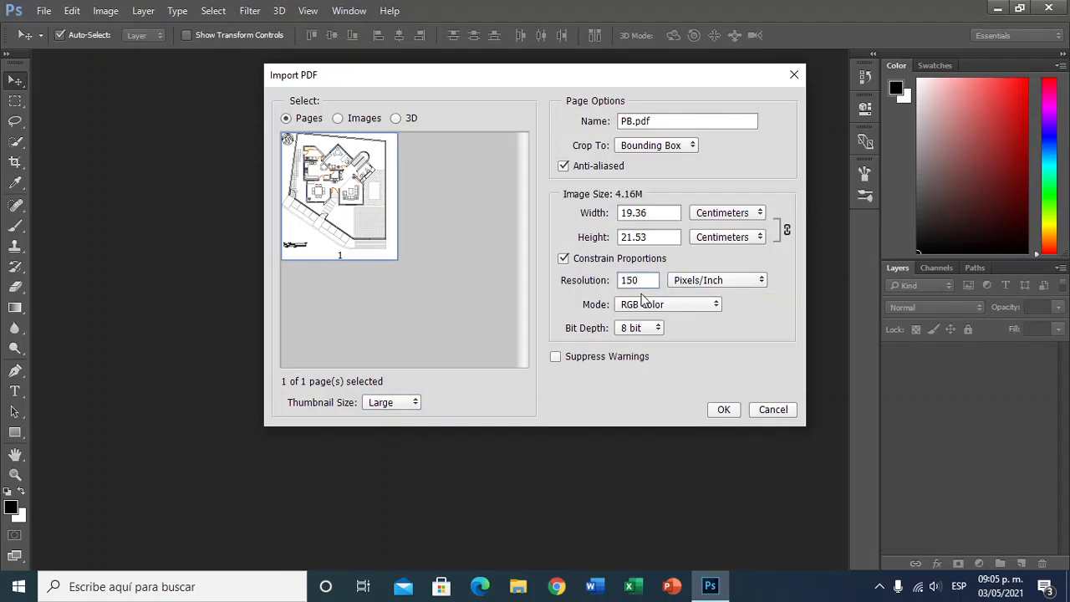
left_click_drag(641, 282, 603, 286)
type("300")
left_click(646, 328)
left_click(722, 411)
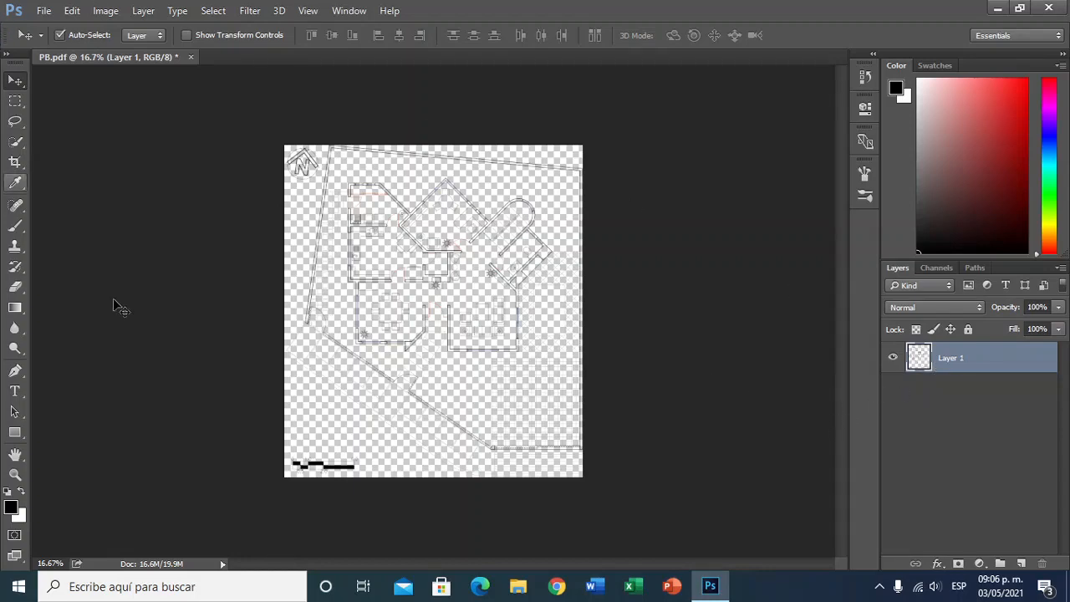
- Open PA.pdf from the Documents folder and import its page at 300 pixels/inch in RGB Color
left_click(44, 10)
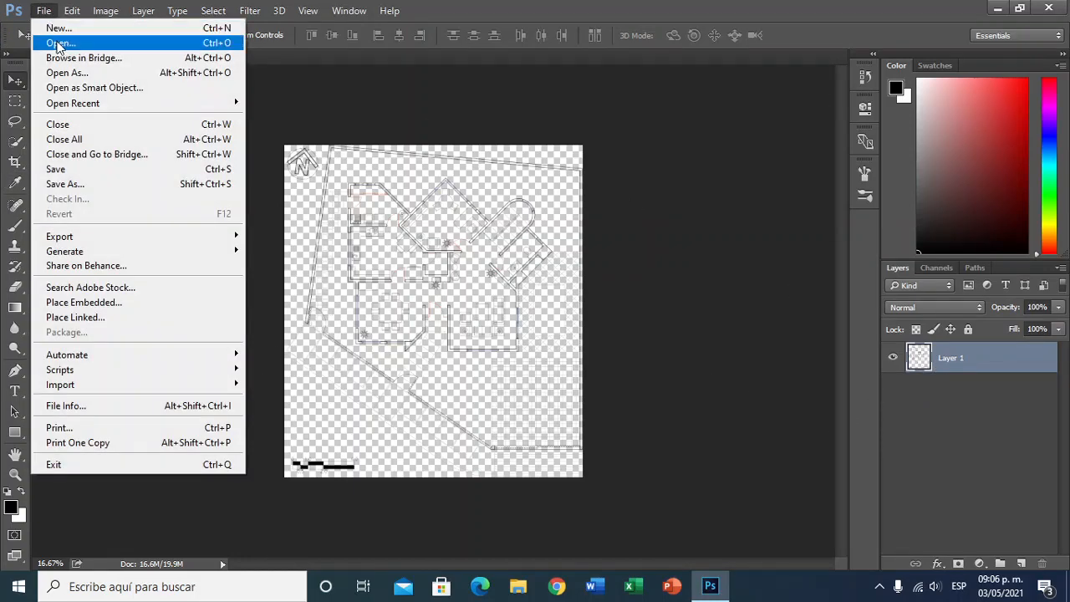
left_click(59, 43)
scroll(346, 186, "down", 5)
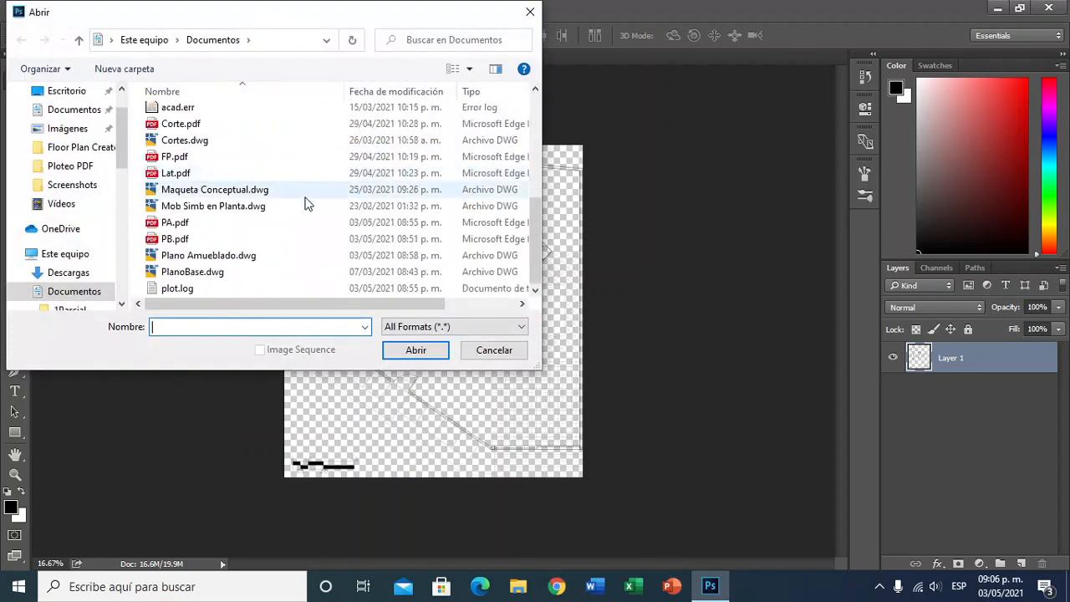
left_click(172, 223)
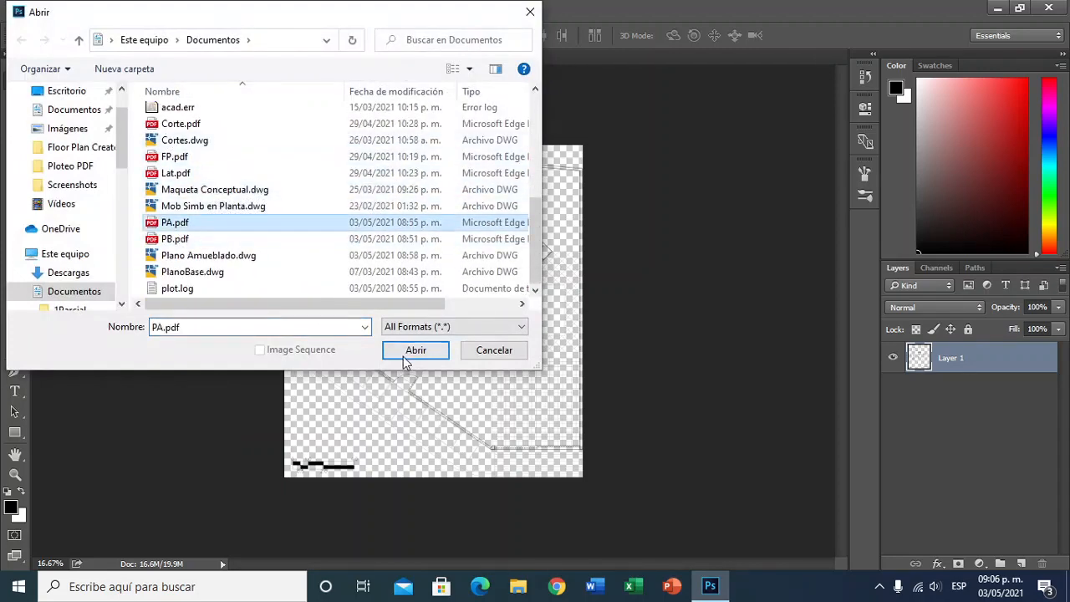
left_click(402, 356)
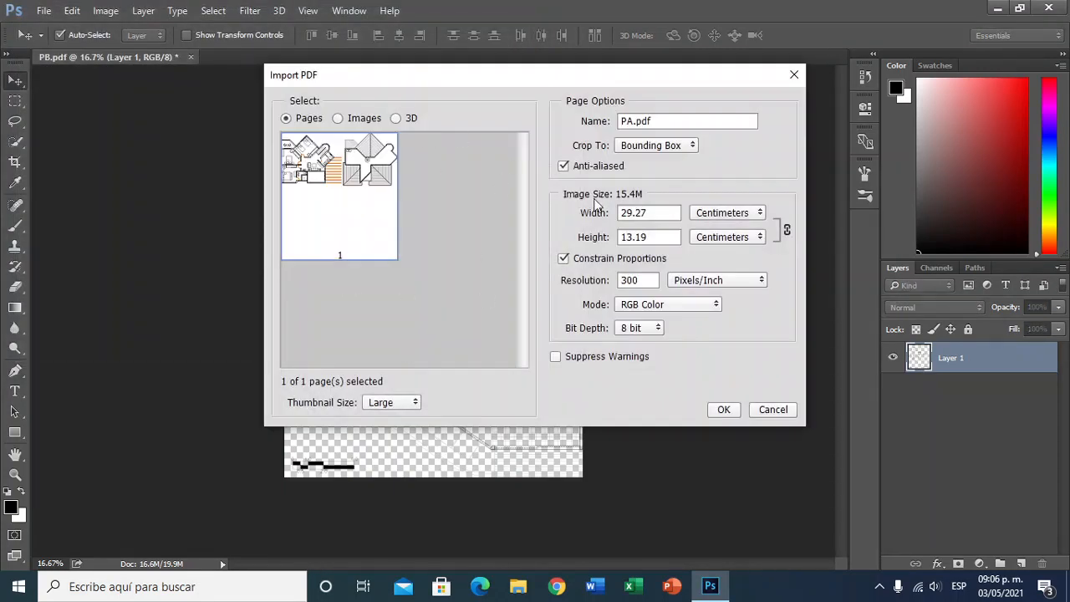
left_click(724, 409)
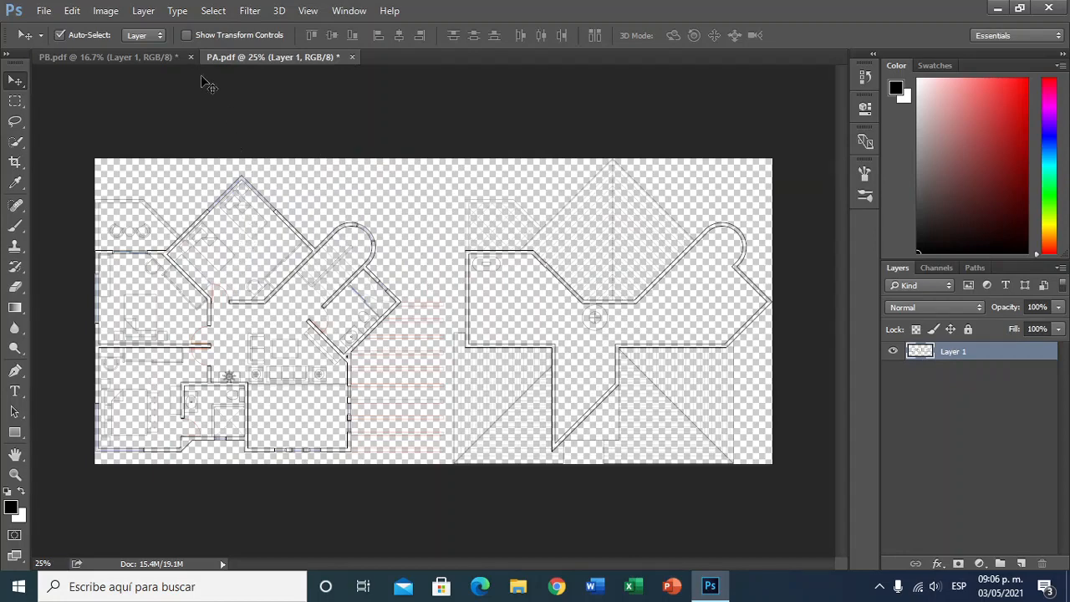
- Switch between the open PB.pdf and PA.pdf documents to view both plans, ending with PB.pdf active
left_click(136, 56)
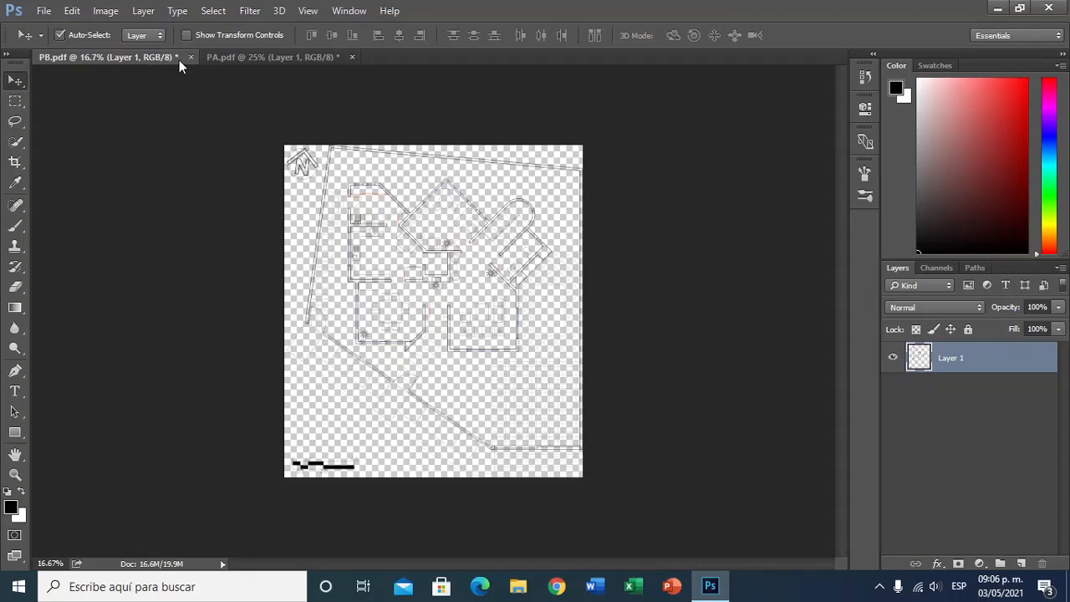
left_click(258, 56)
left_click(136, 56)
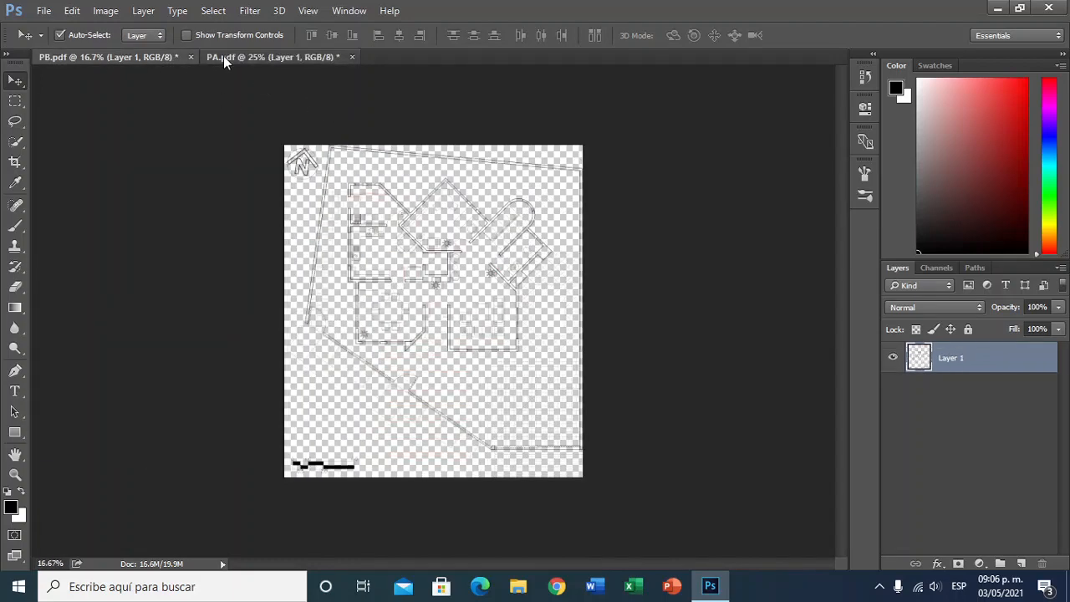
left_click(224, 56)
left_click(145, 56)
left_click(349, 10)
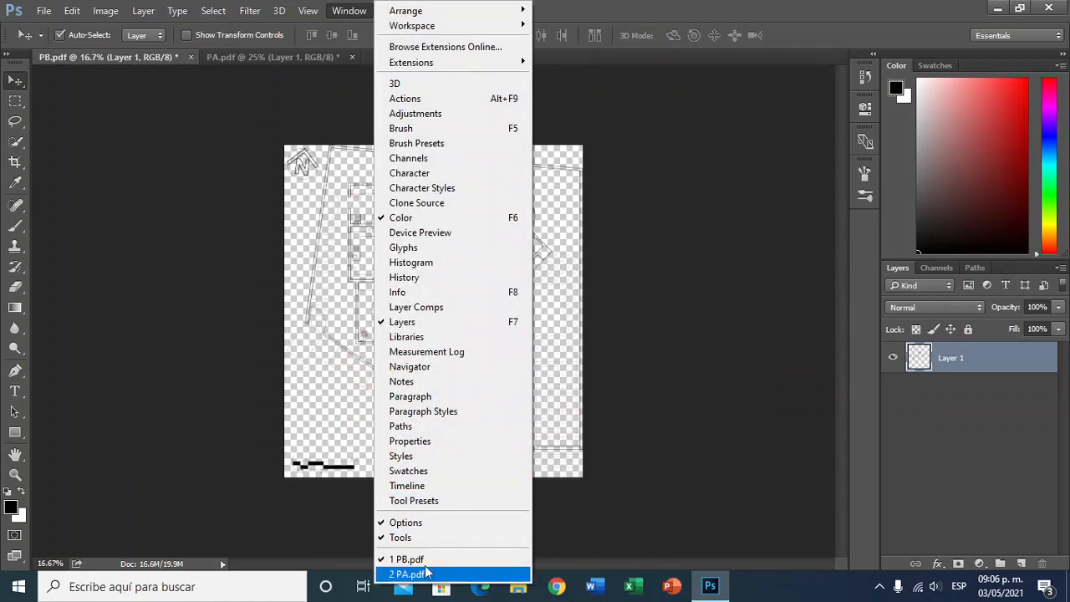
left_click(406, 559)
left_click(339, 13)
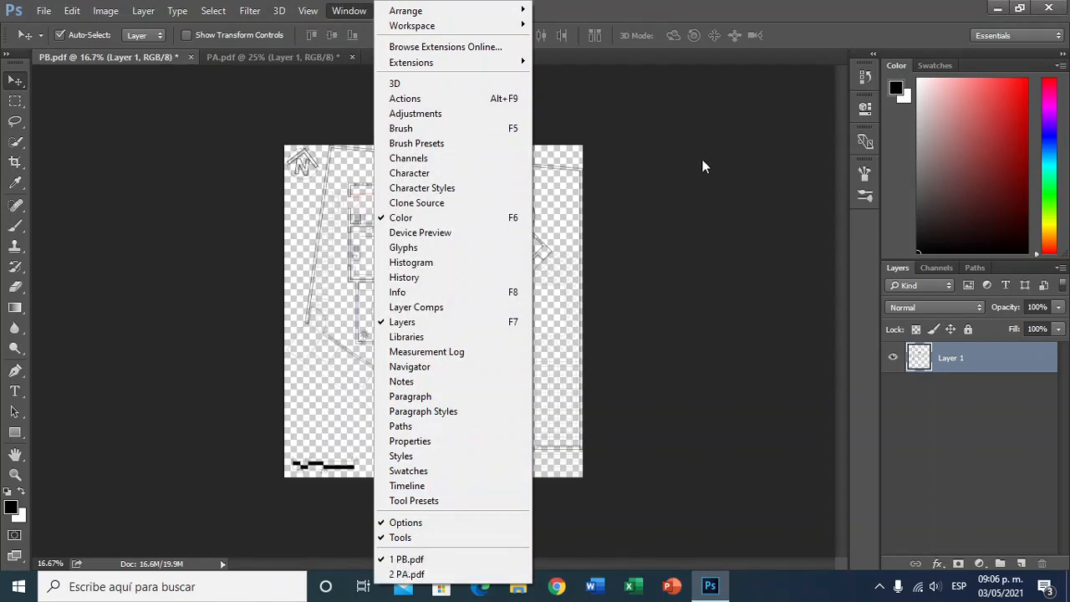
left_click(105, 111)
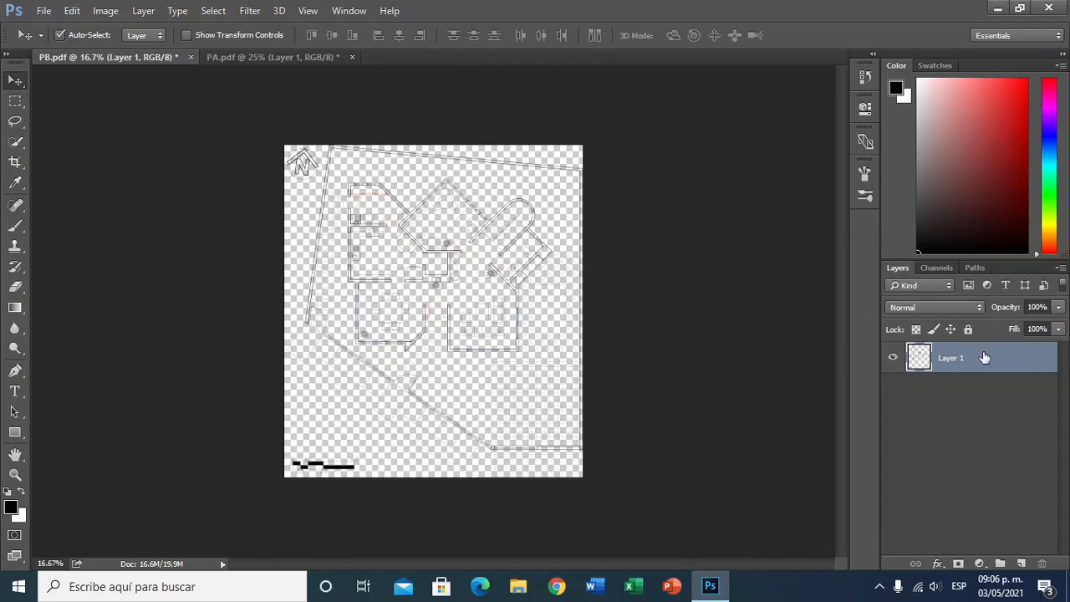
- Create a new layer named Fondo in the PB.pdf document and make Layer 1 the active layer
left_click(147, 14)
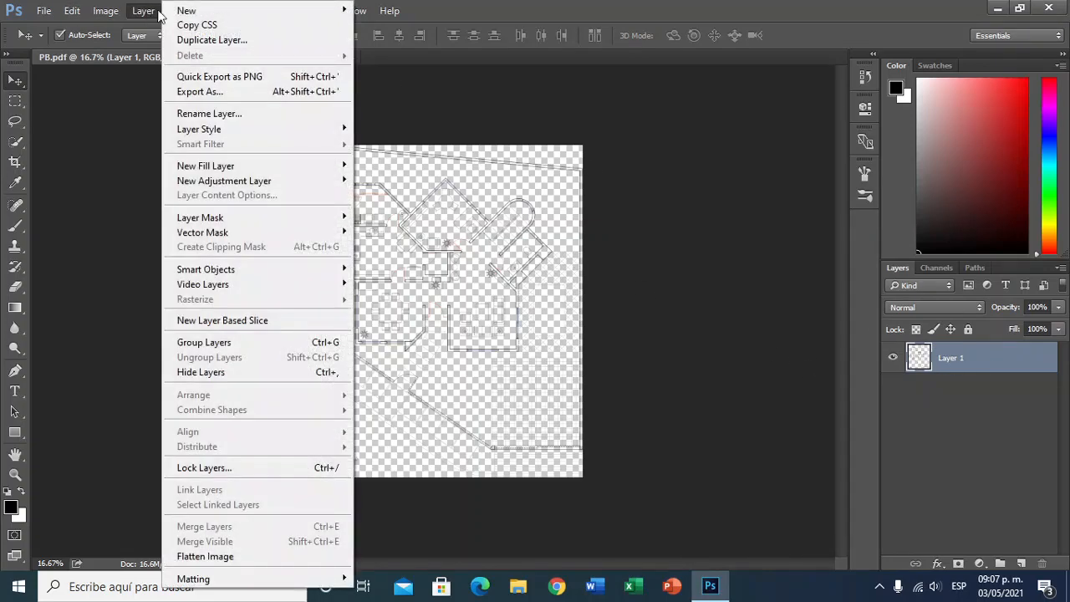
mouse_move(338, 10)
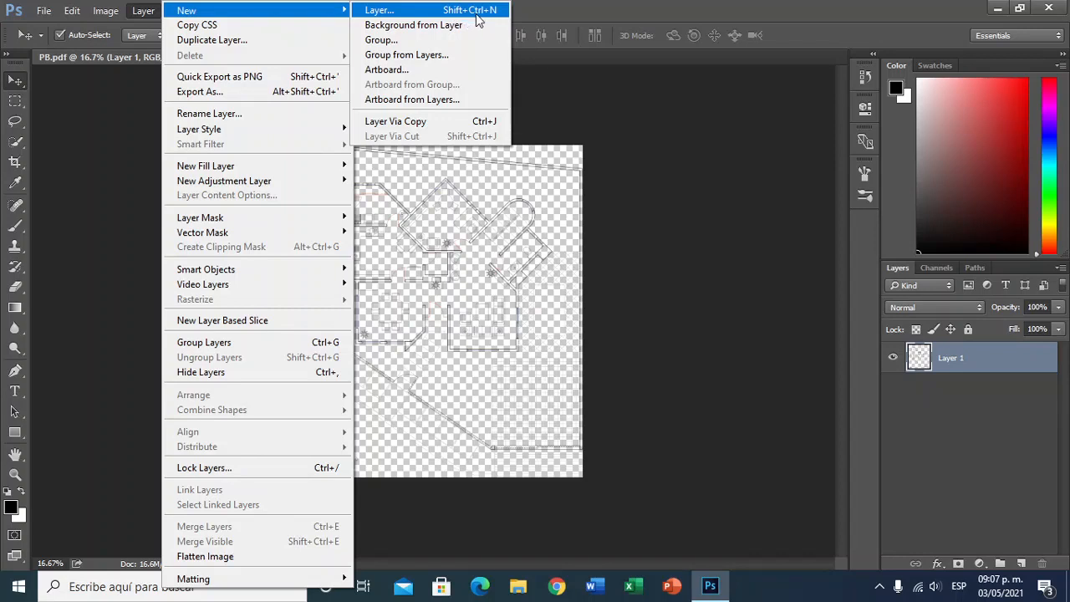
left_click(387, 11)
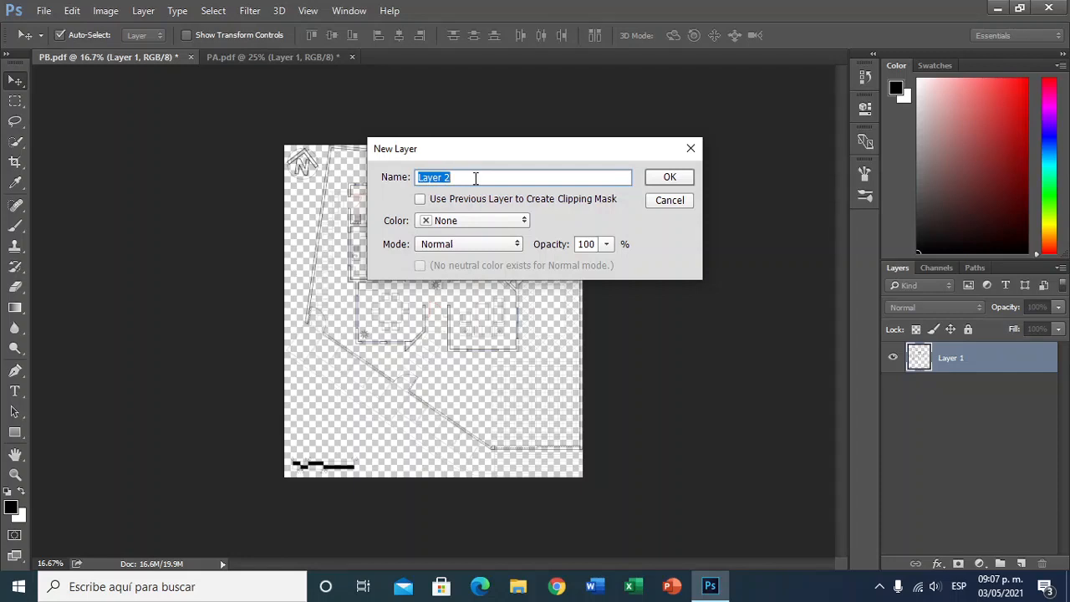
type("Fondo")
left_click(669, 178)
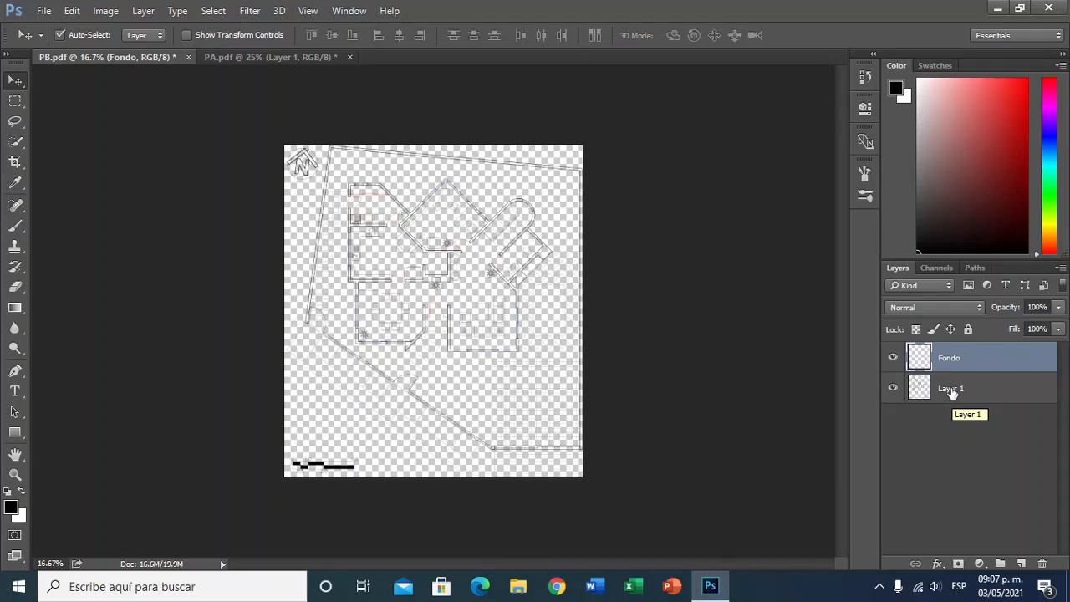
left_click(949, 395)
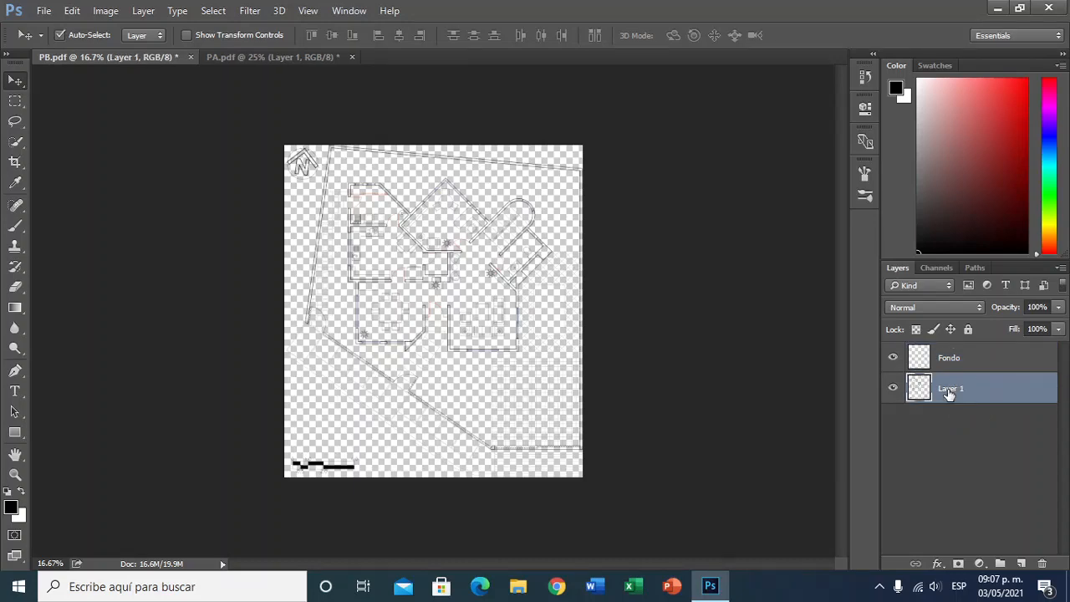
- Check Layer 1 by toggling its visibility off and on, and rename it PB
left_click(892, 391)
left_click(892, 391)
double_click(945, 390)
key("Return")
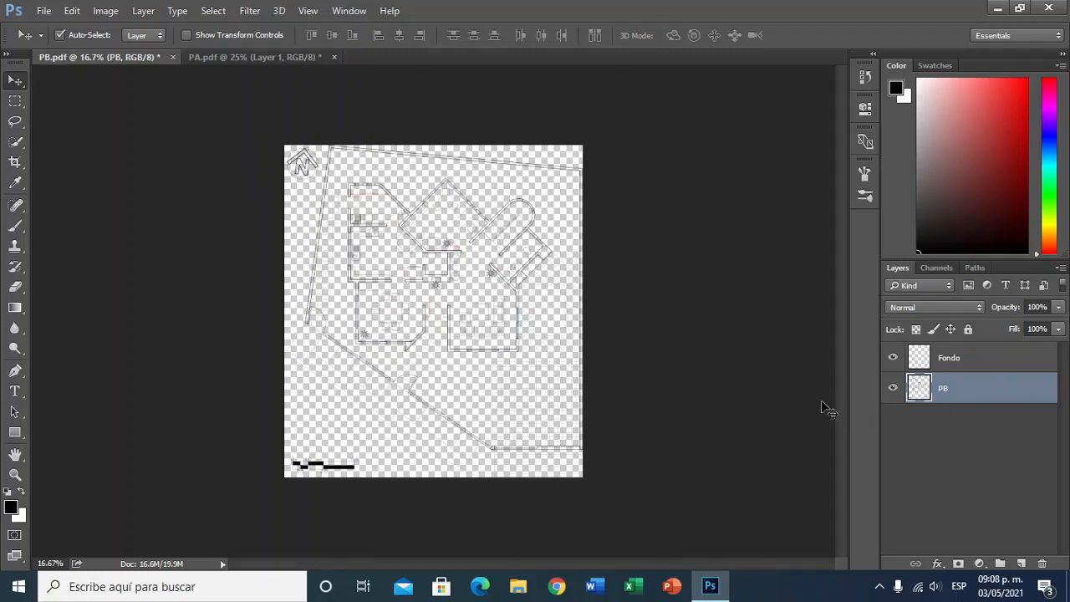
- In the PA.pdf document, examine the available variants of the Marquee, Lasso and Quick Selection tools
left_click(260, 60)
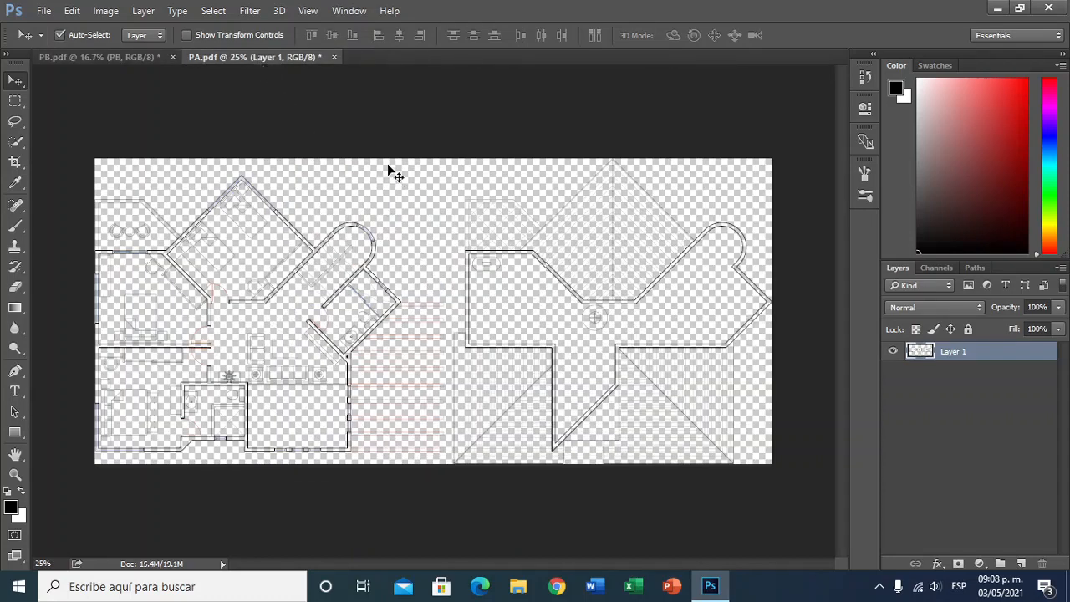
left_click(24, 109)
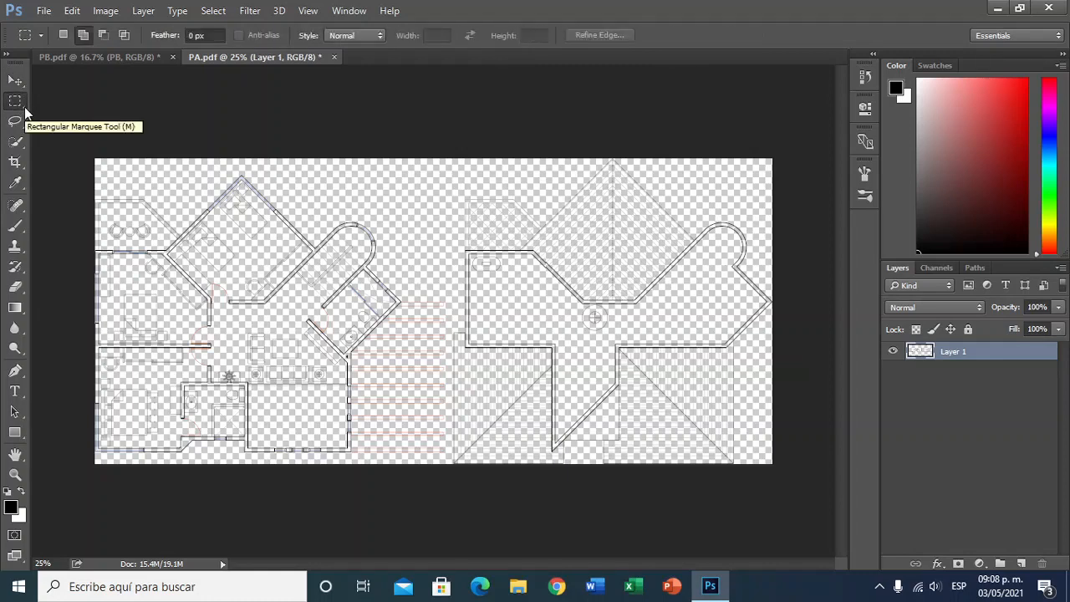
right_click(23, 107)
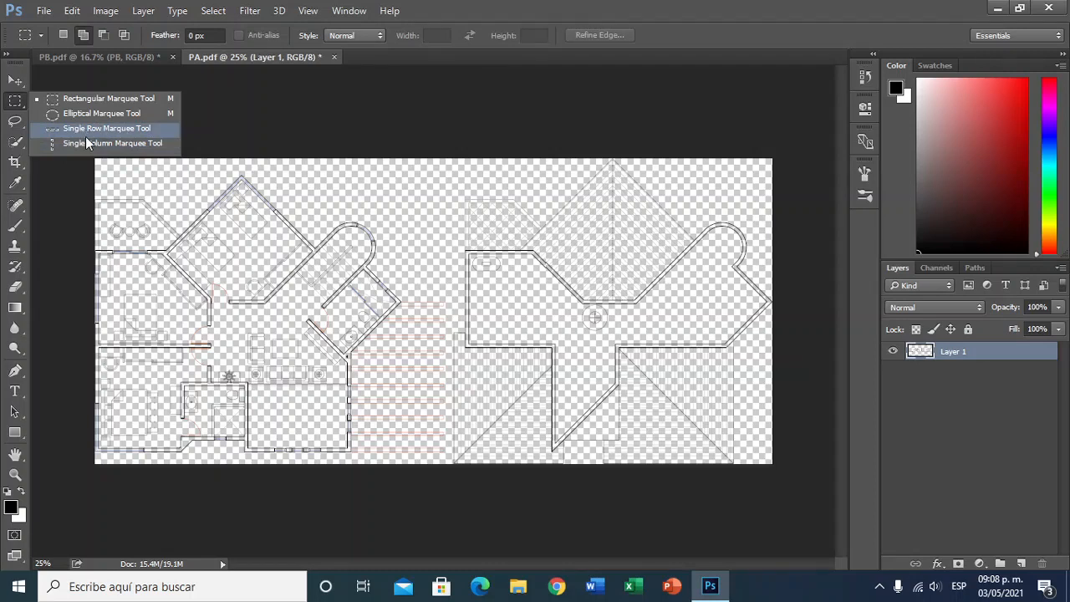
left_click(23, 111)
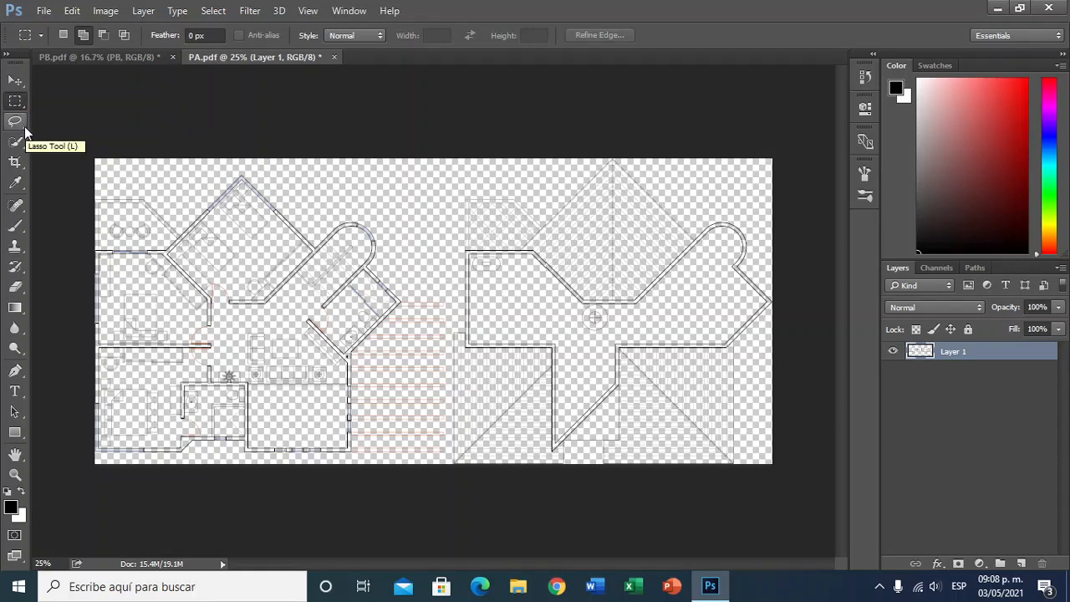
left_click(24, 128)
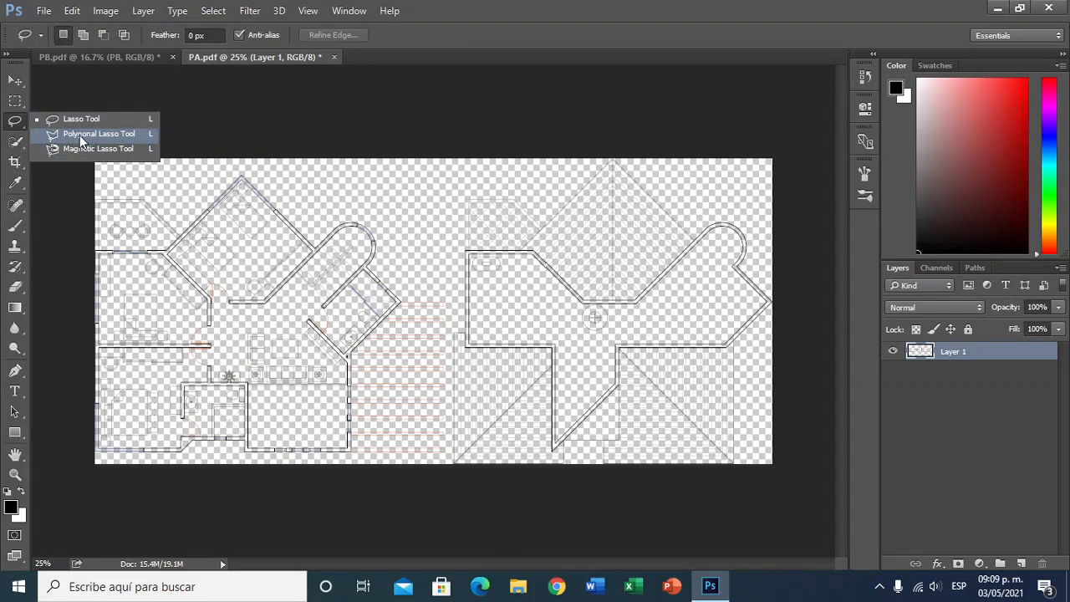
left_click(24, 145)
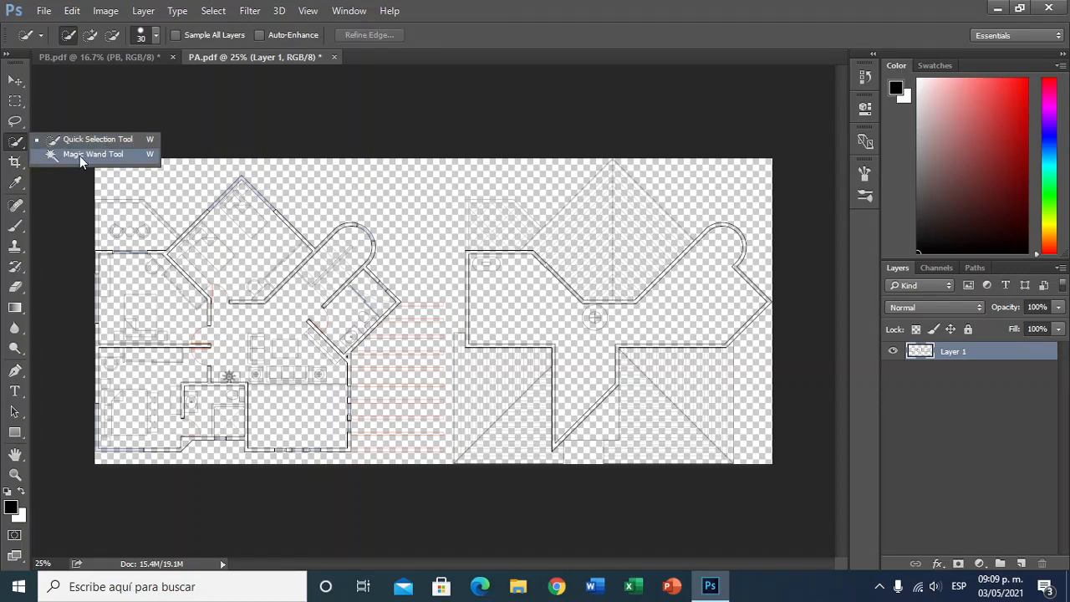
left_click(20, 103)
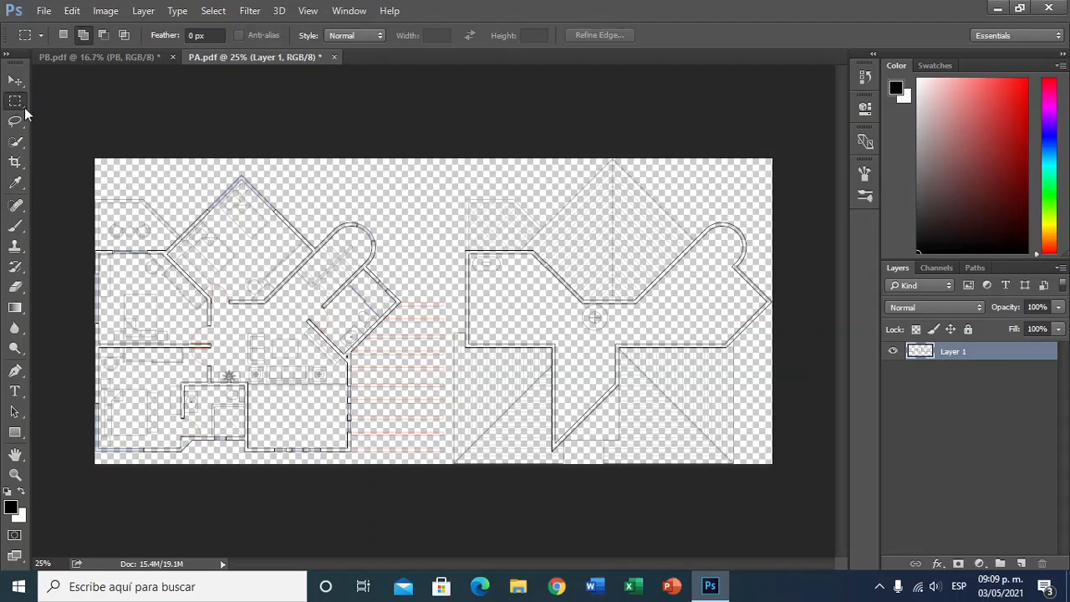
right_click(20, 105)
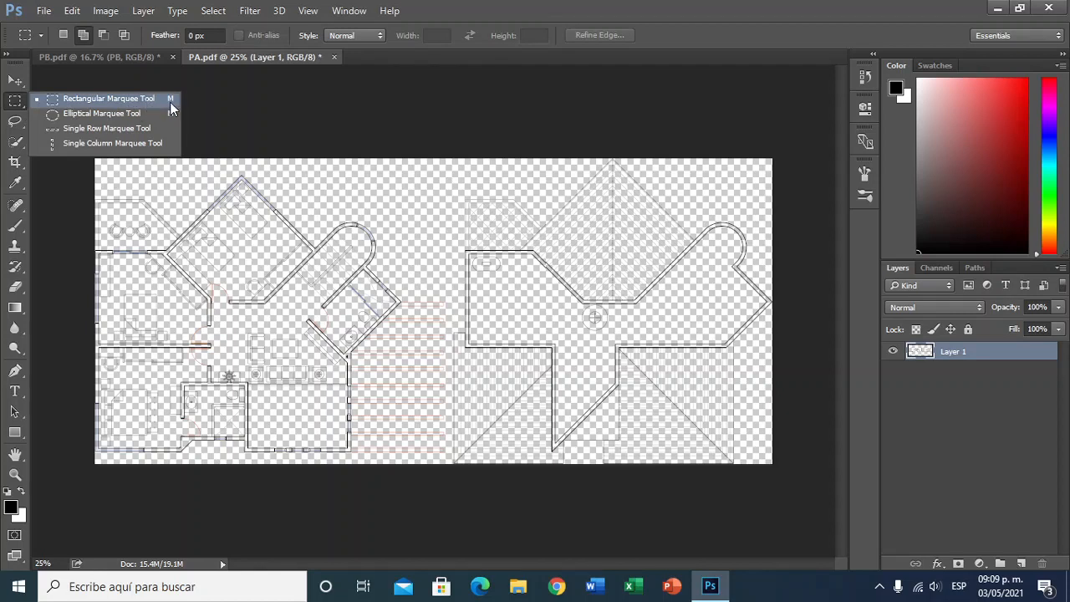
left_click(24, 109)
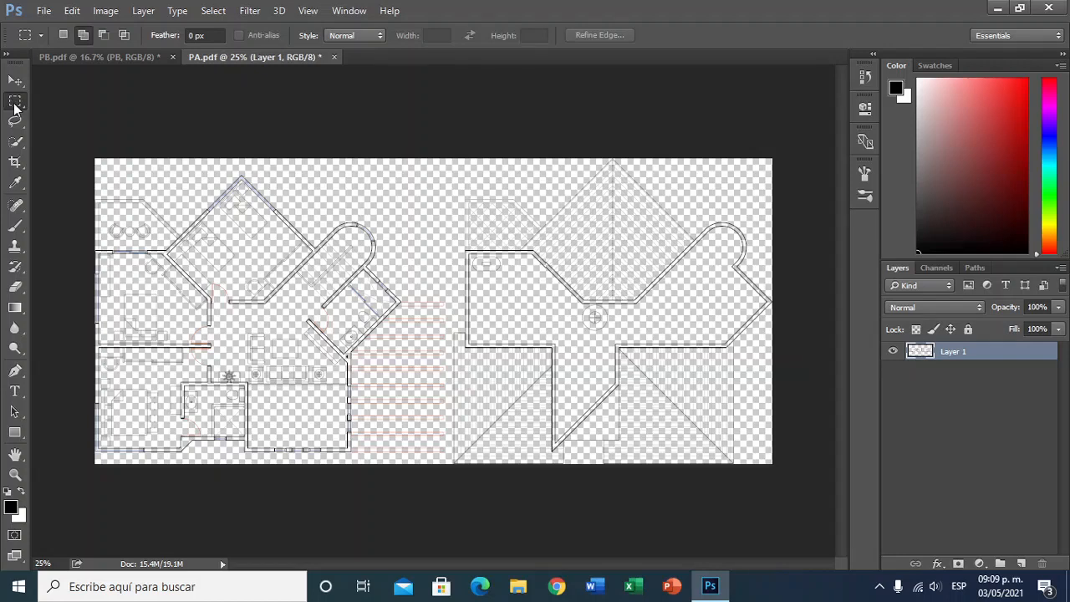
- Set the Rectangular Marquee to New Selection mode, select the left-hand floor plan in PA.pdf and cut it
left_click(83, 37)
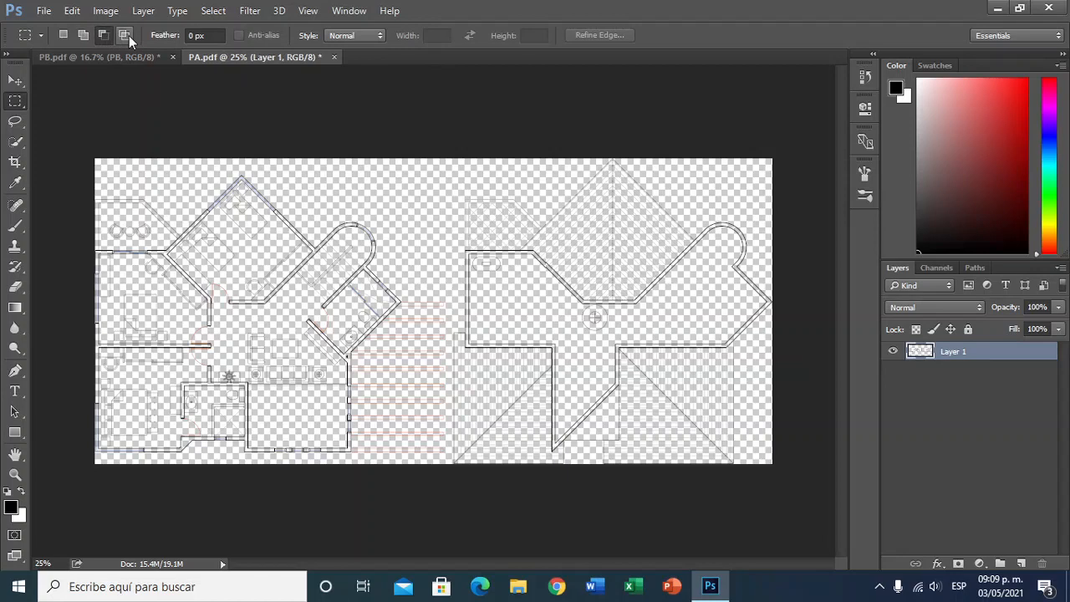
left_click(125, 36)
left_click(62, 36)
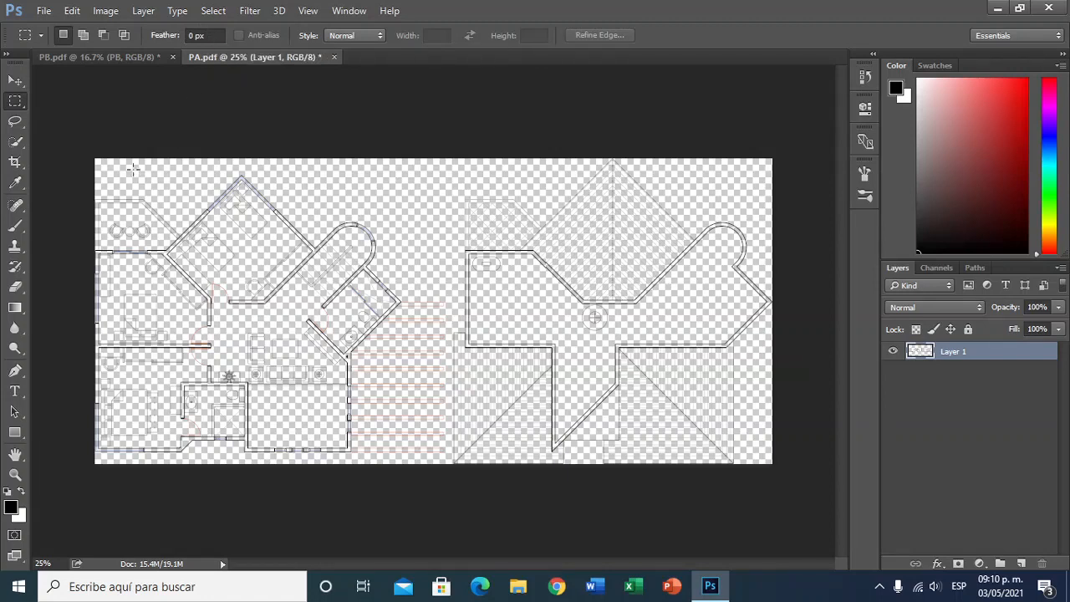
left_click_drag(88, 150, 165, 230)
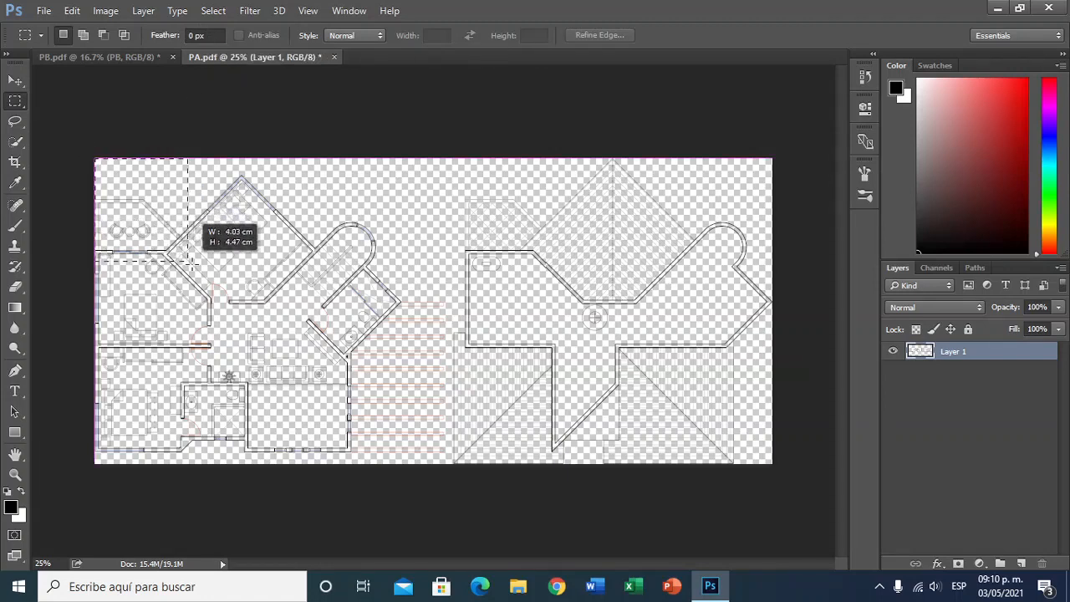
left_click_drag(193, 264, 448, 468)
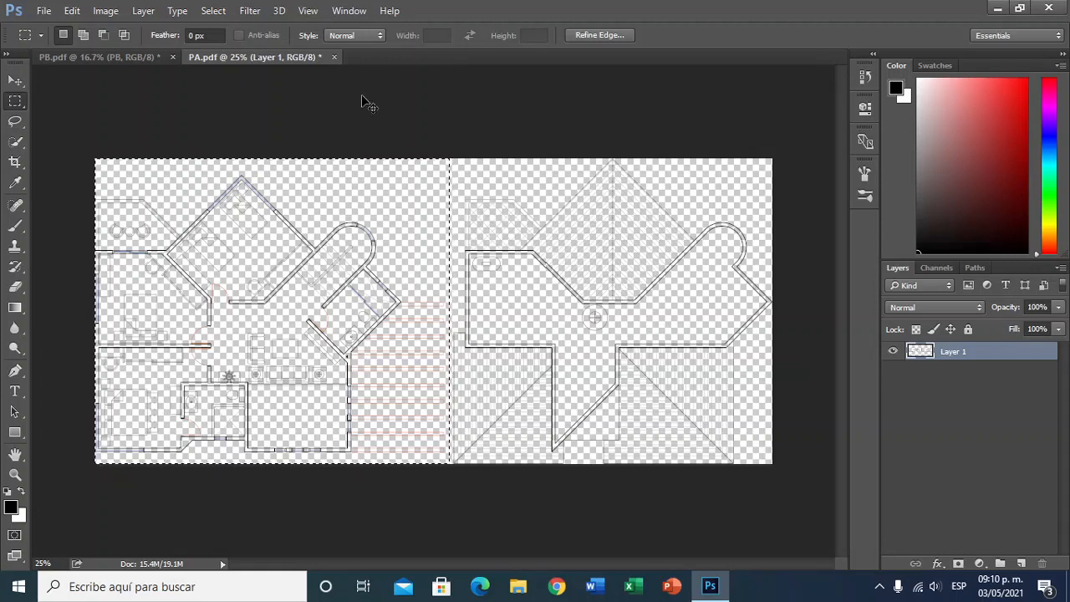
key("ctrl+x")
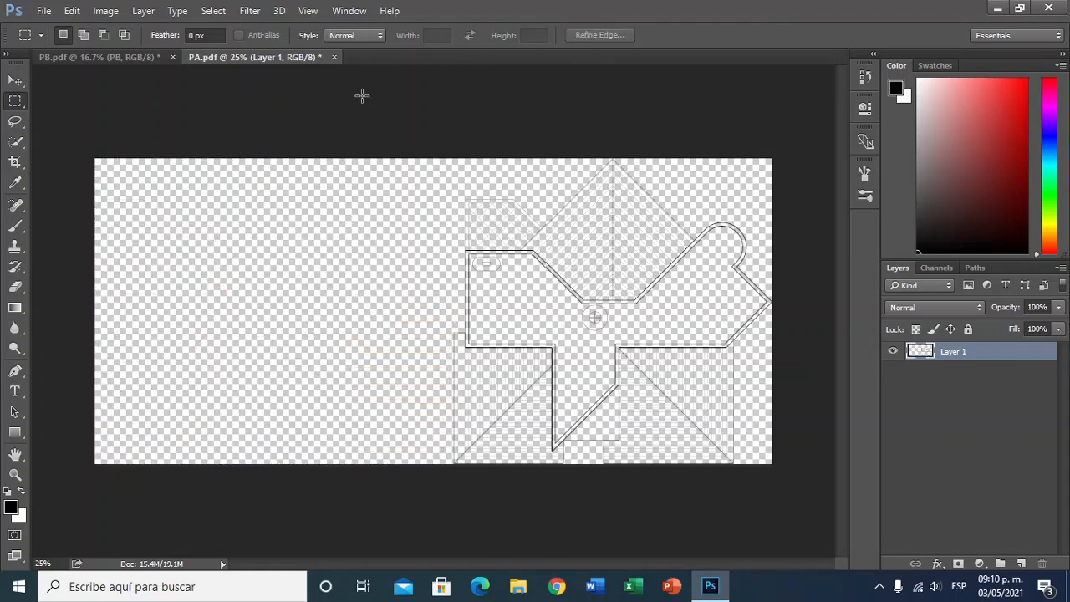
- Paste the cut floor plan into the PB.pdf document and rename its layer PA
left_click(128, 58)
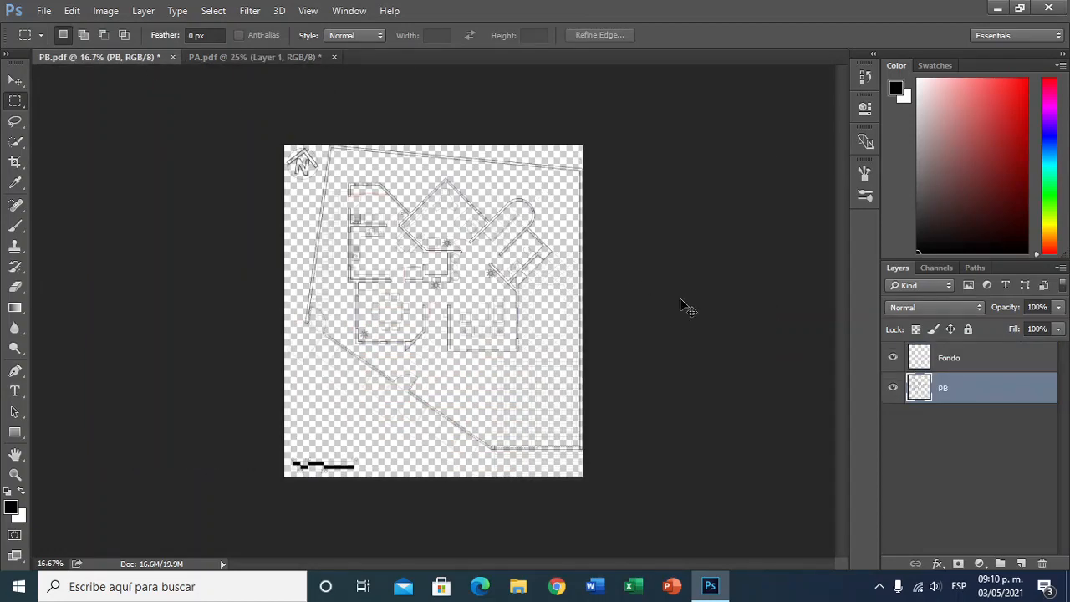
left_click_drag(685, 308, 680, 299)
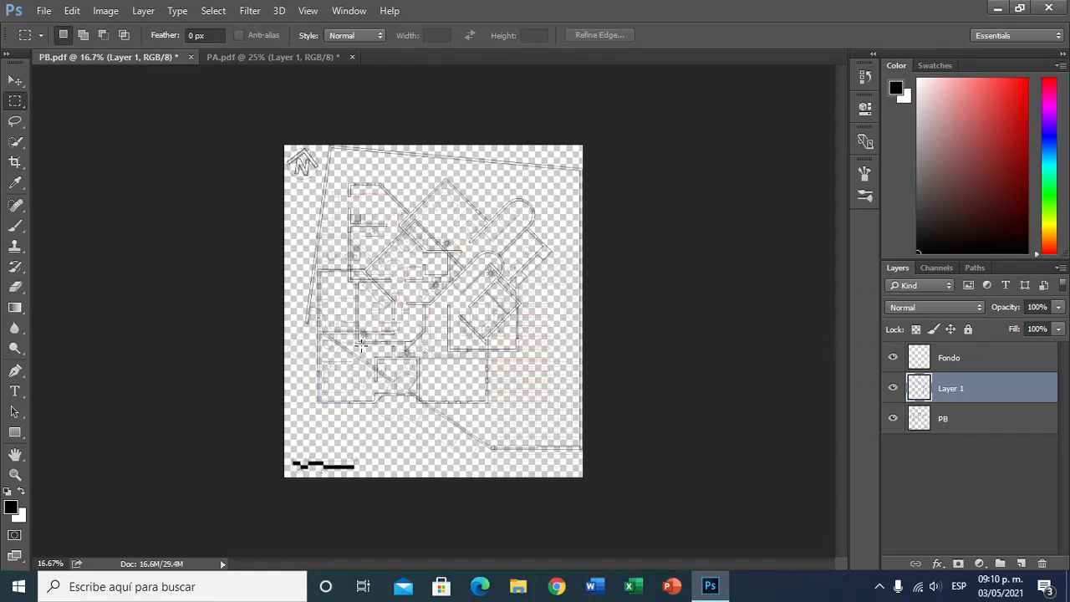
double_click(953, 389)
type("PA")
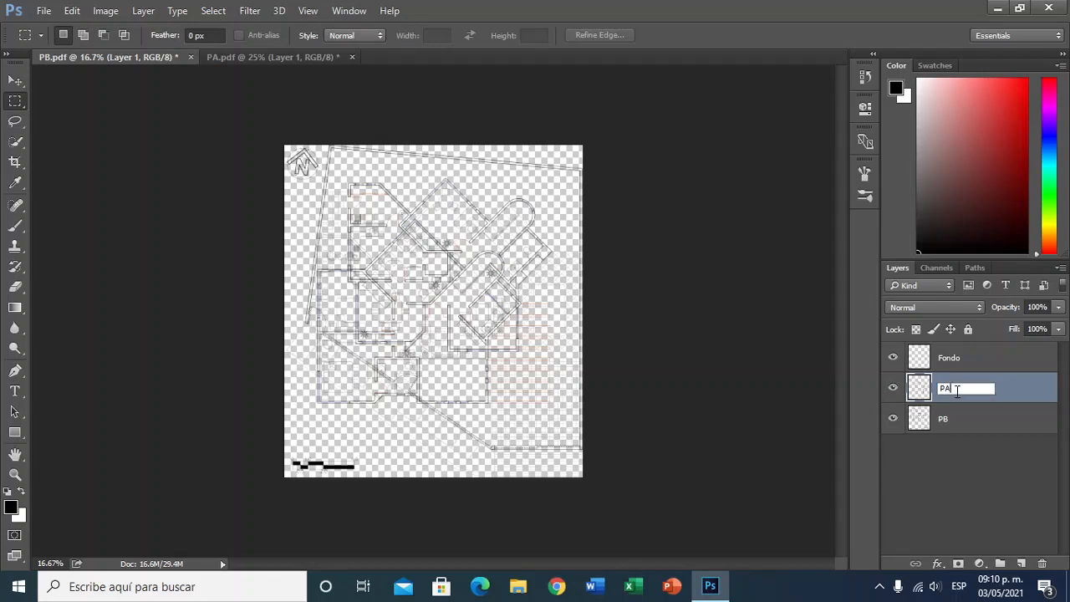
key("Return")
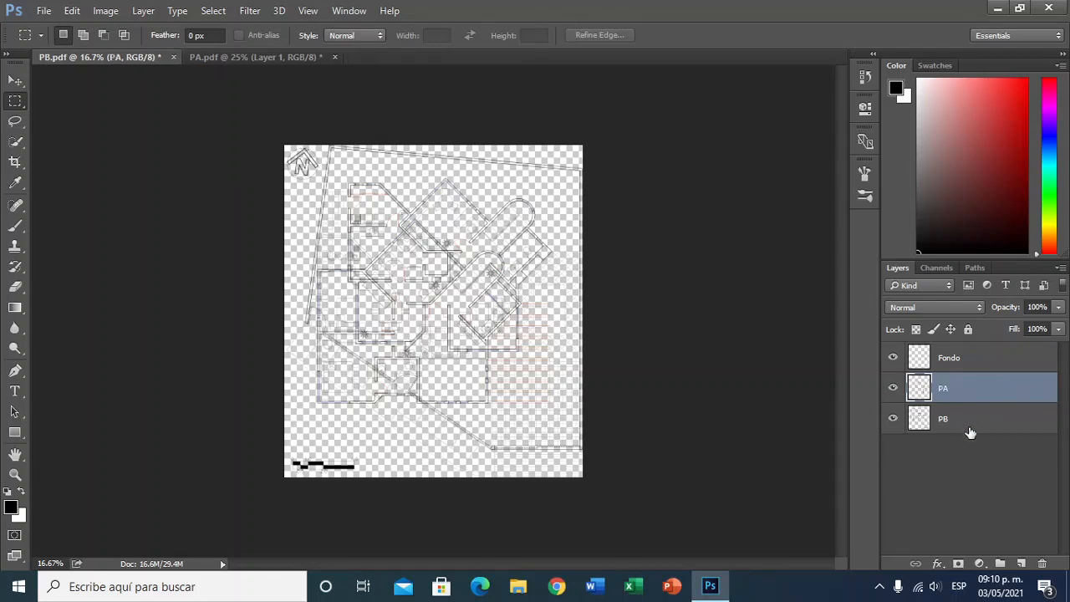
- Select the remaining roof plan in PA.pdf with a rectangular marquee and cut it
left_click(216, 57)
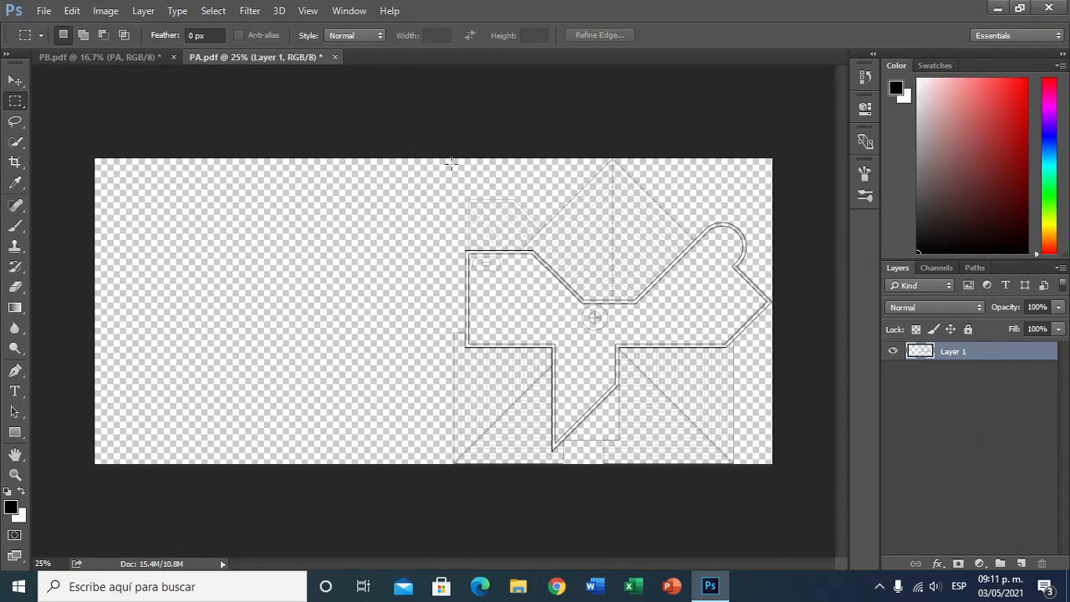
left_click_drag(440, 148, 864, 527)
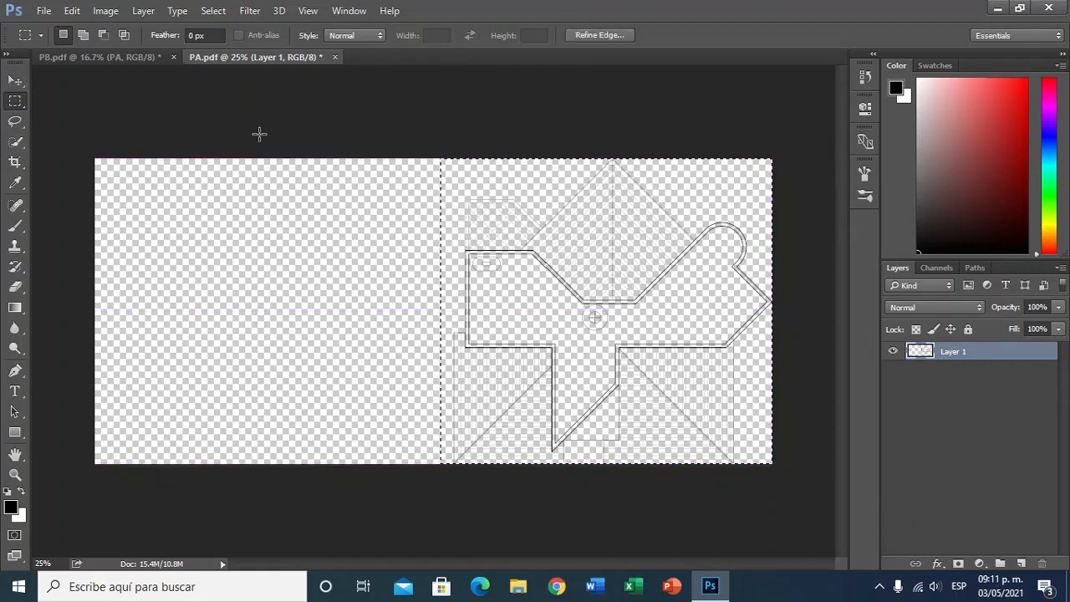
key("ctrl+x")
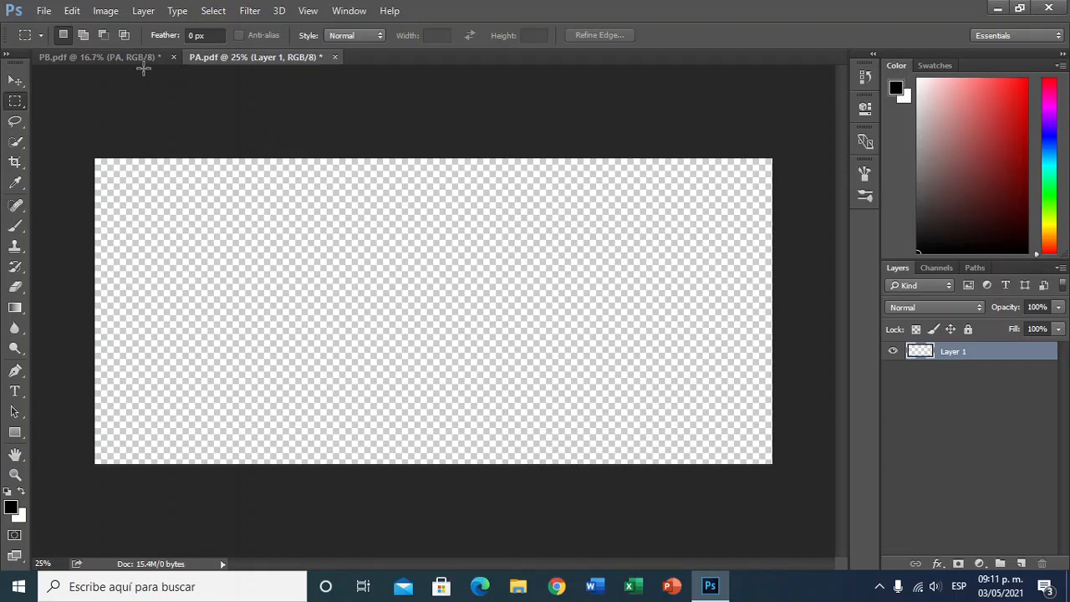
- Paste the cut roof plan into the PB.pdf document and rename its layer PAz
left_click(142, 58)
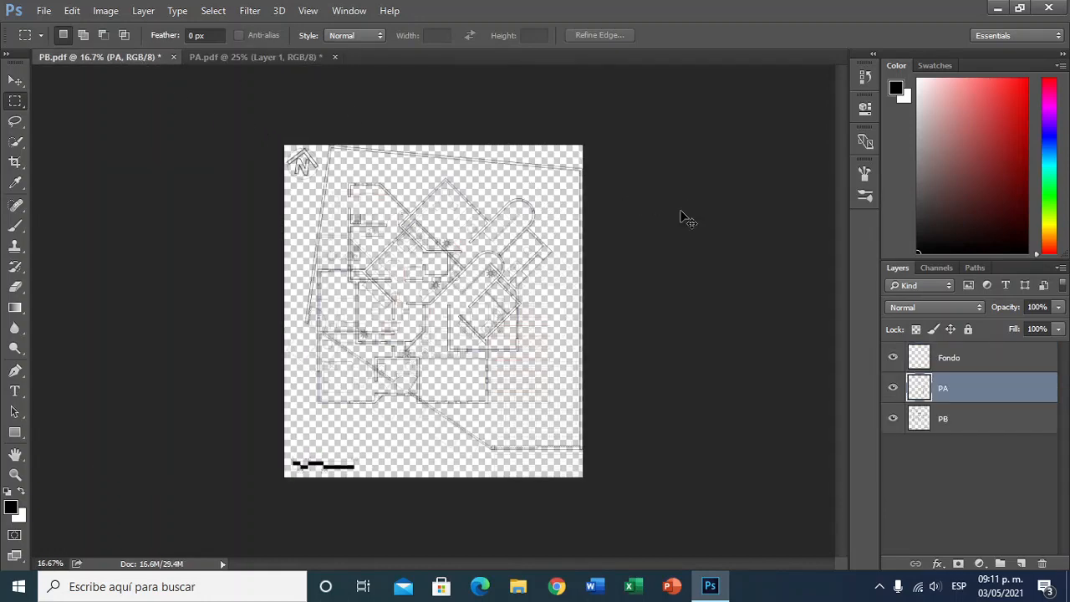
key("ctrl+v")
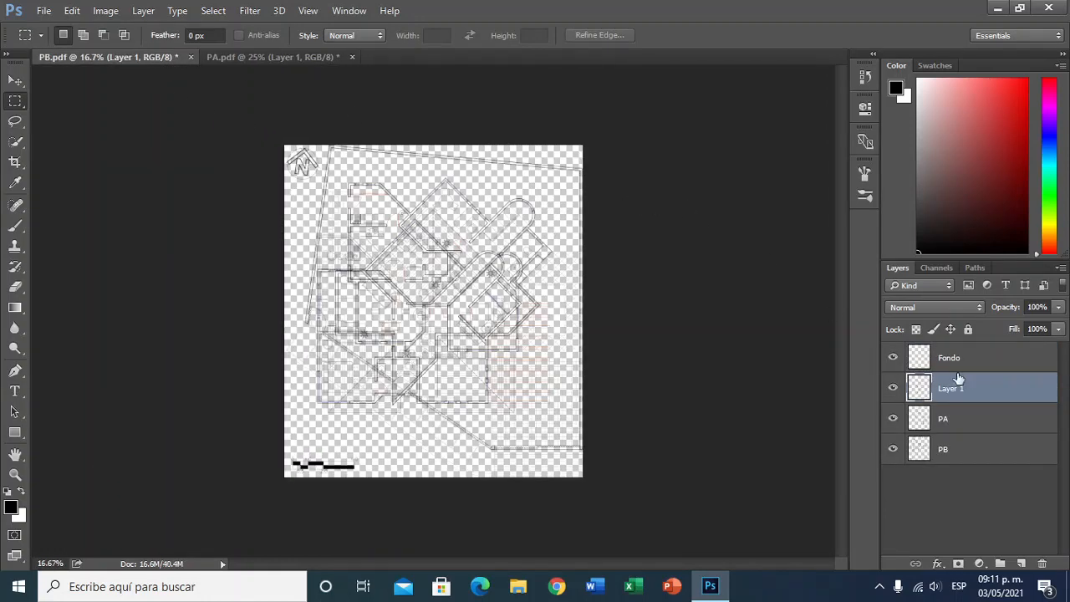
double_click(956, 387)
type("PAz")
left_click(974, 491)
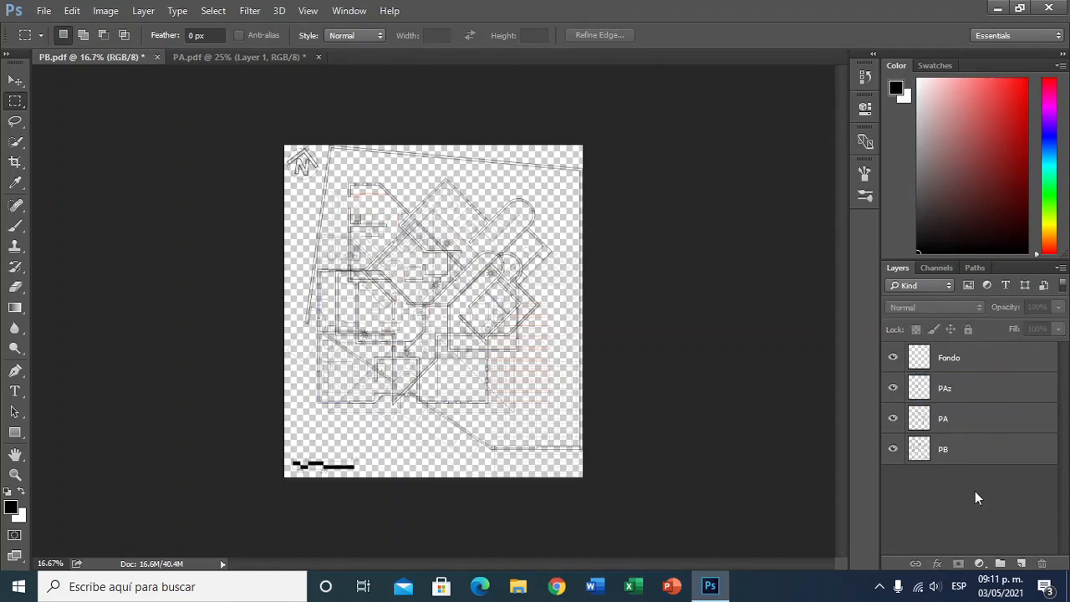
- Close the emptied PA.pdf document without saving its changes
left_click(279, 60)
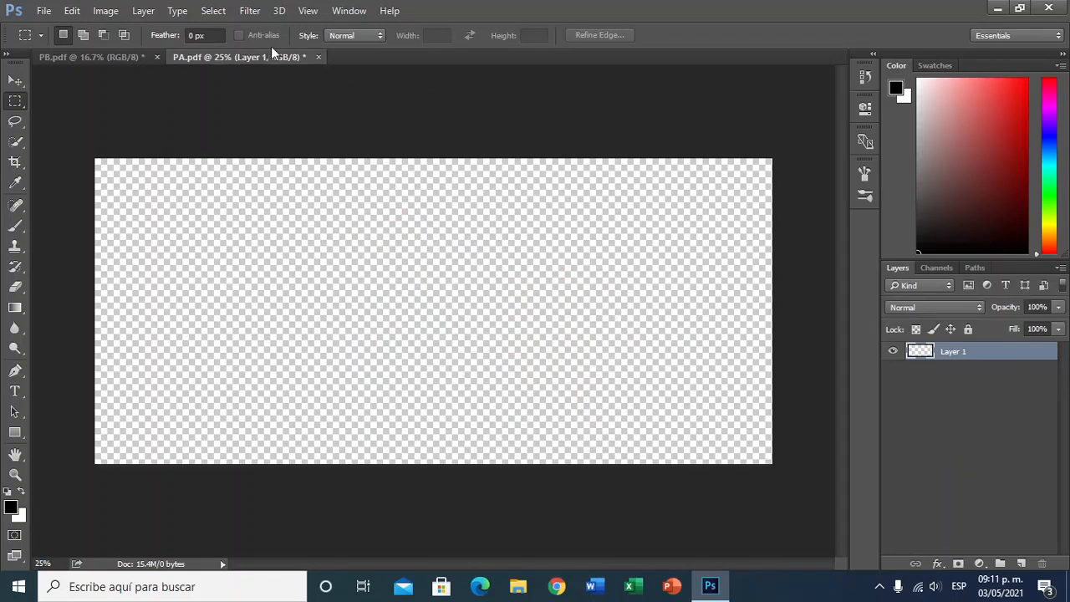
left_click(317, 57)
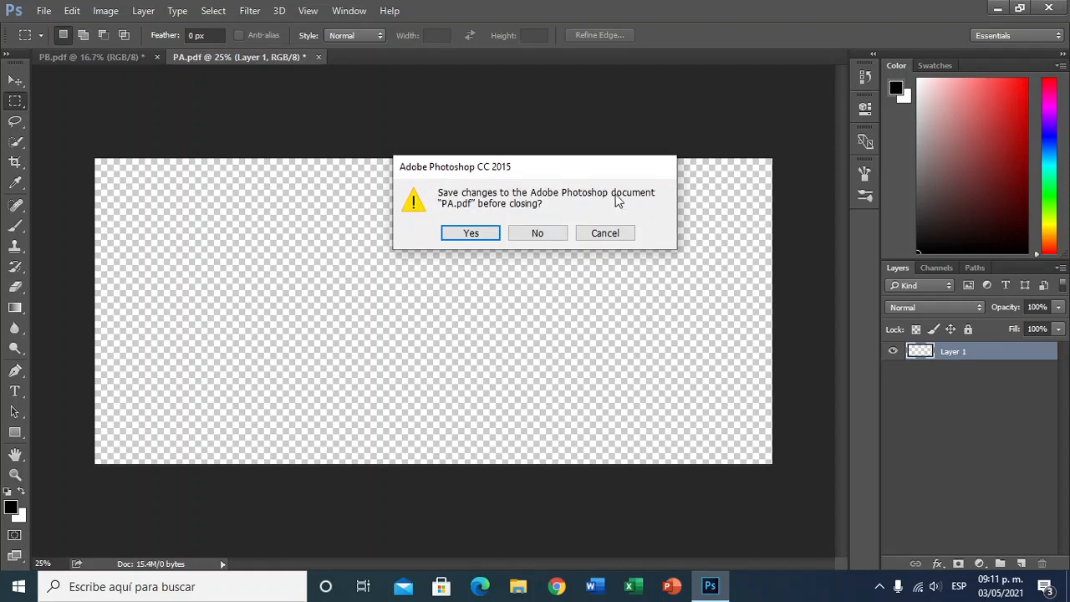
left_click(538, 235)
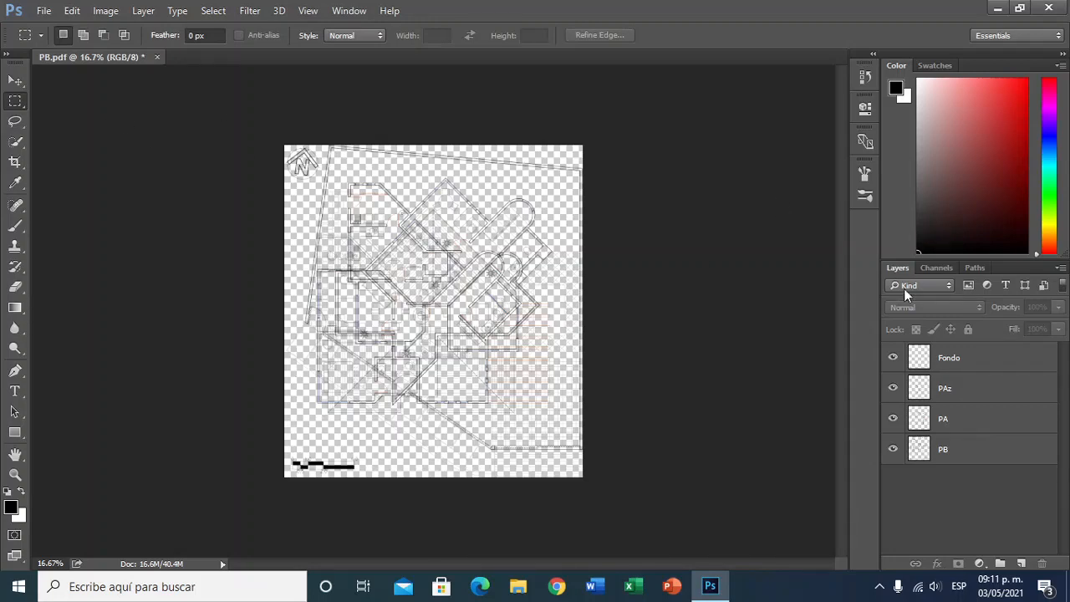
- Make Fondo the active layer, choose the Paint Bucket Tool and set its tolerance to 8
left_click(959, 363)
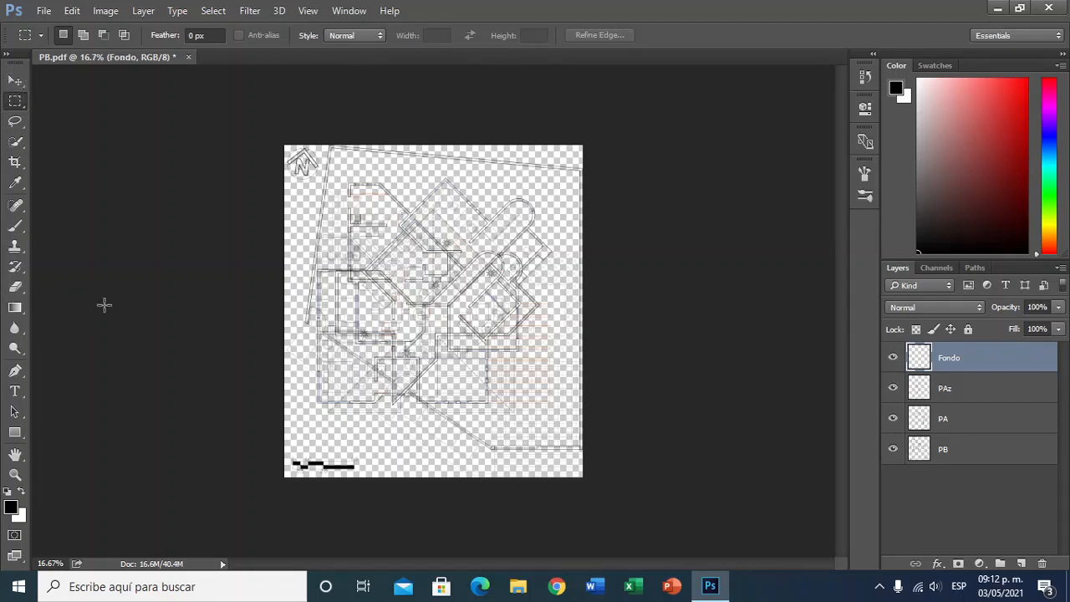
left_click(24, 314)
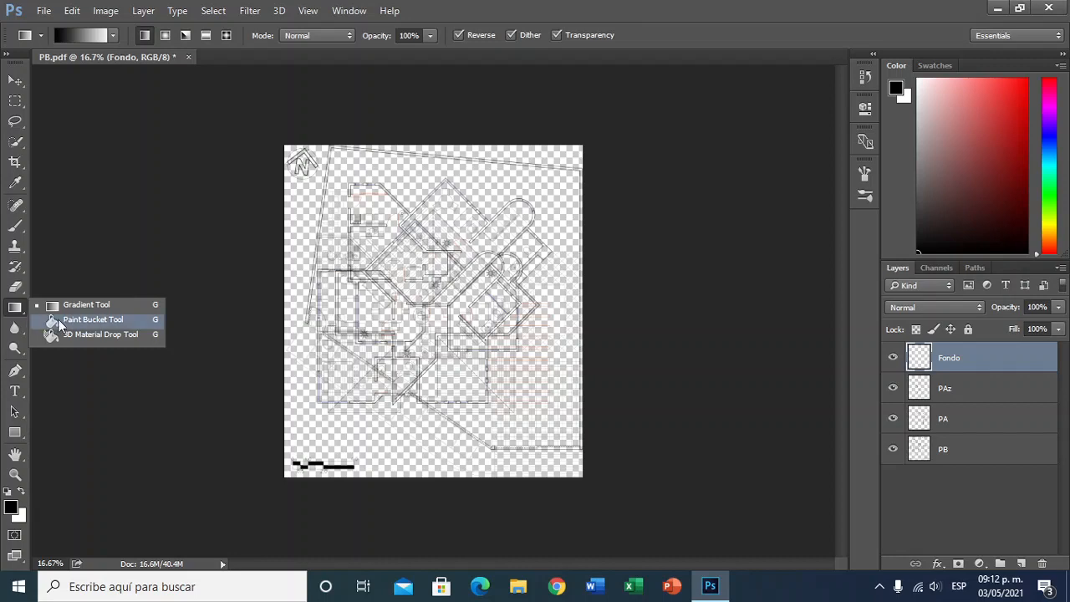
left_click(107, 321)
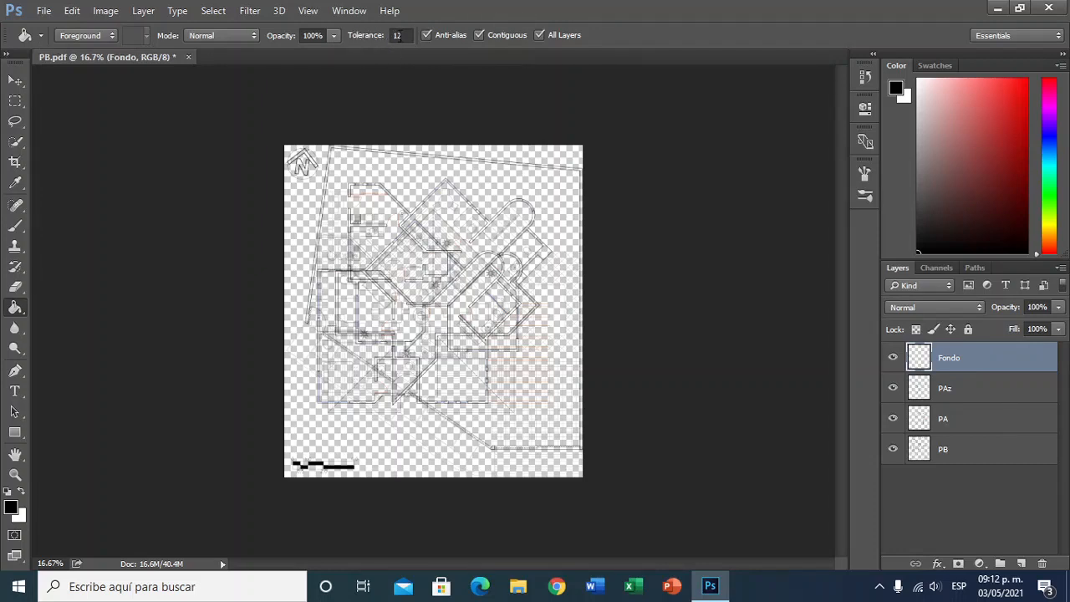
left_click(400, 35)
type("0")
left_click(397, 36)
key("BackSpace")
type("5")
type("4")
key("Return")
left_click_drag(352, 38, 350, 39)
key("Return")
- Try filling the upper lot area on Fondo with black and revert the document to the PAz rename state in the history
left_click(561, 209)
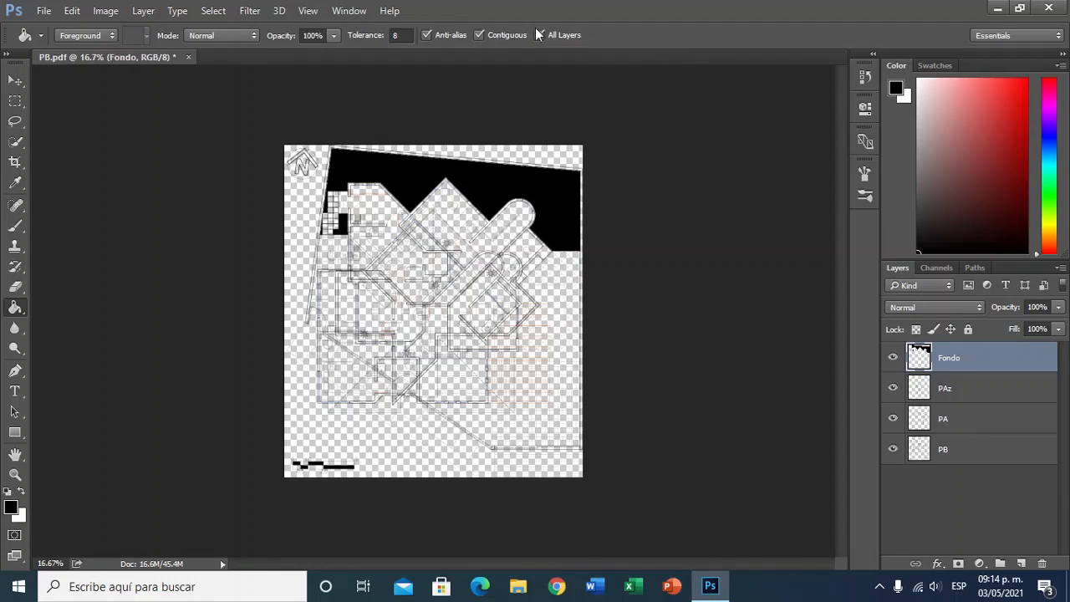
left_click(865, 77)
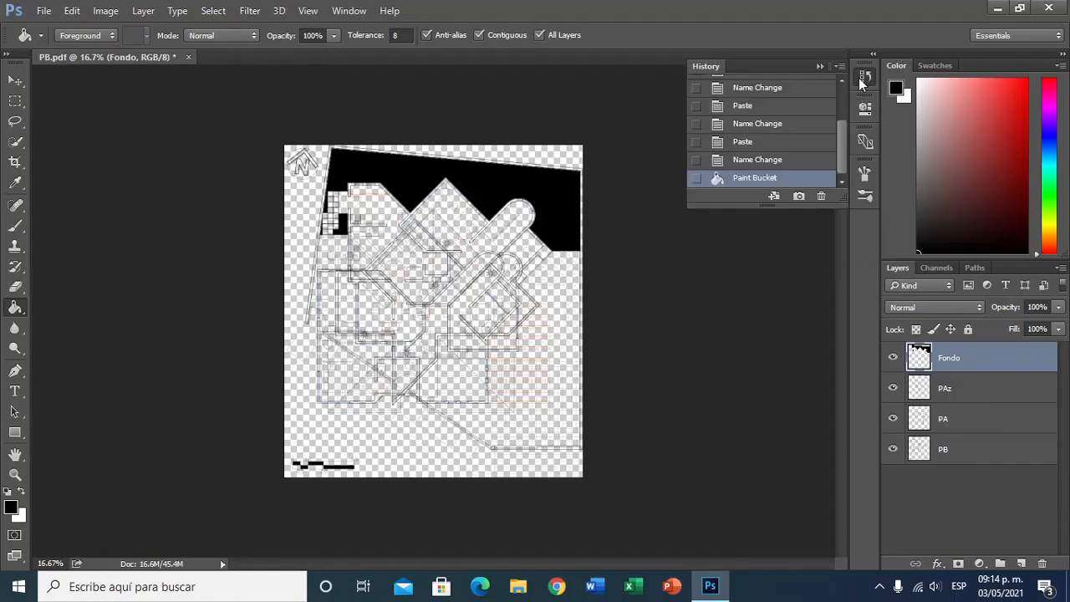
left_click(775, 159)
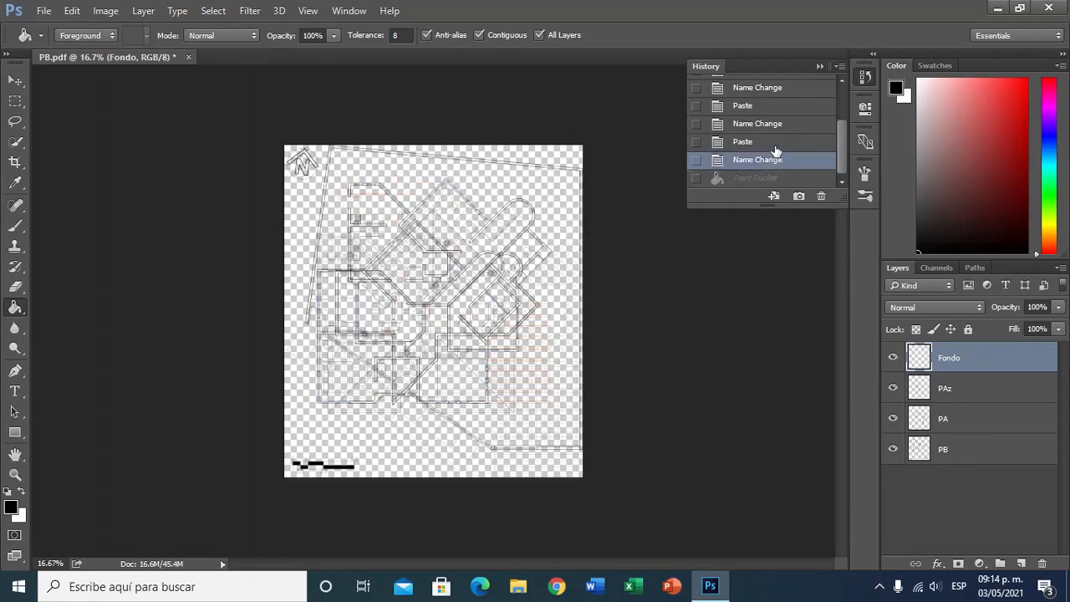
left_click(776, 142)
left_click(777, 127)
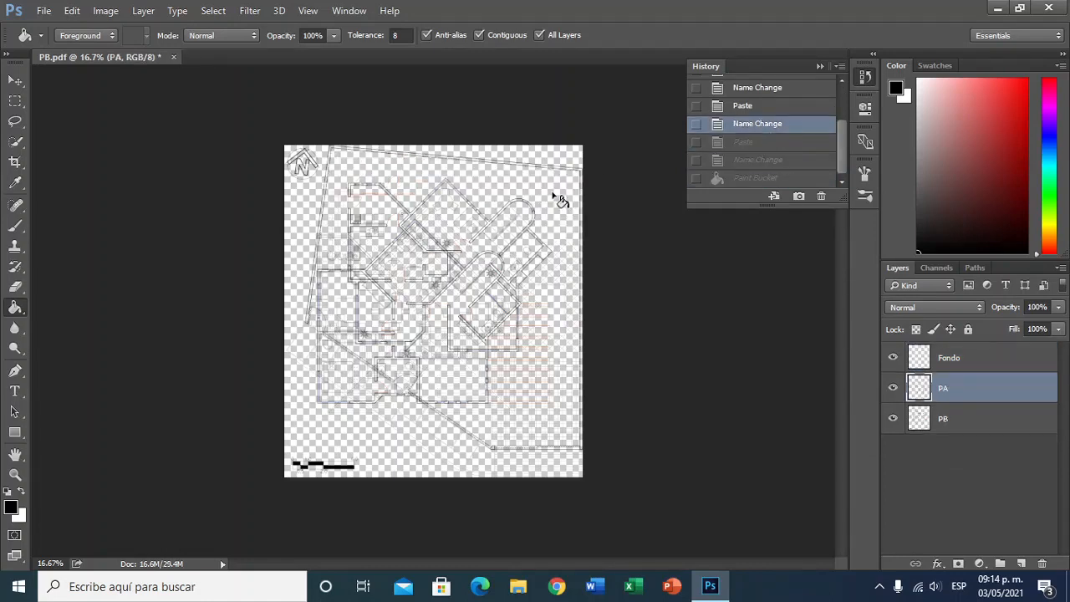
left_click(748, 106)
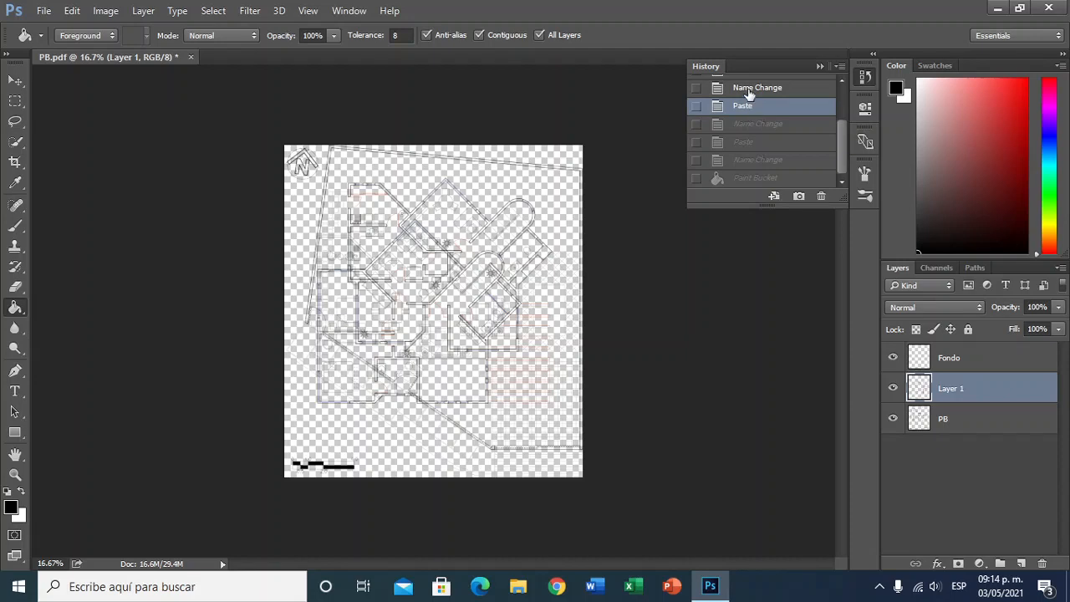
left_click(748, 88)
left_click(740, 161)
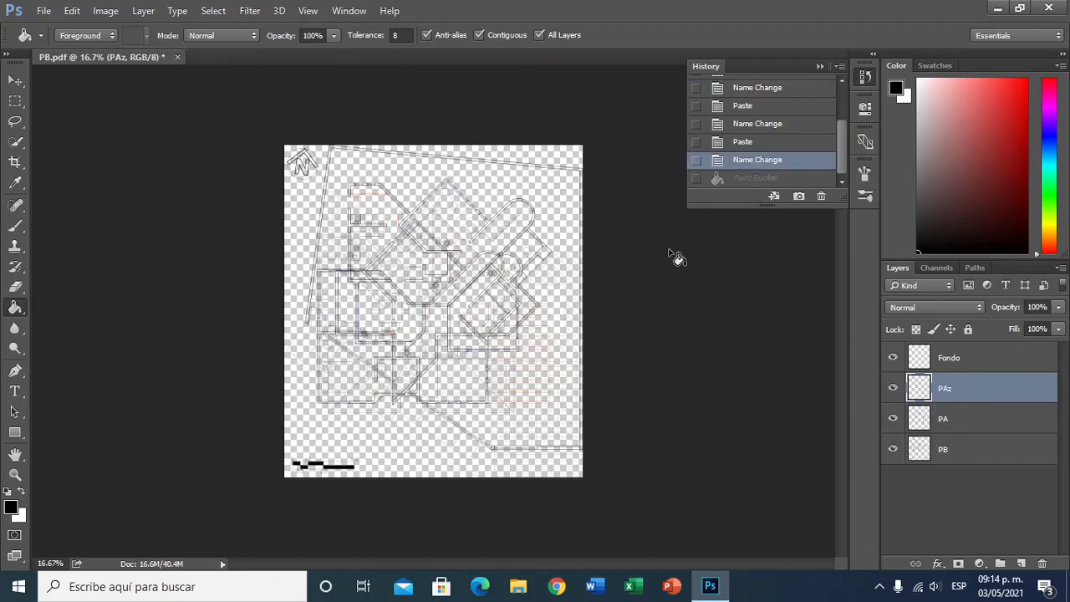
- Redo and undo the black Fondo fill, leaving it undone, and collapse the history list
key("ctrl+shift+z")
key("ctrl+z")
key("ctrl+z")
key("ctrl+z")
key("ctrl+z")
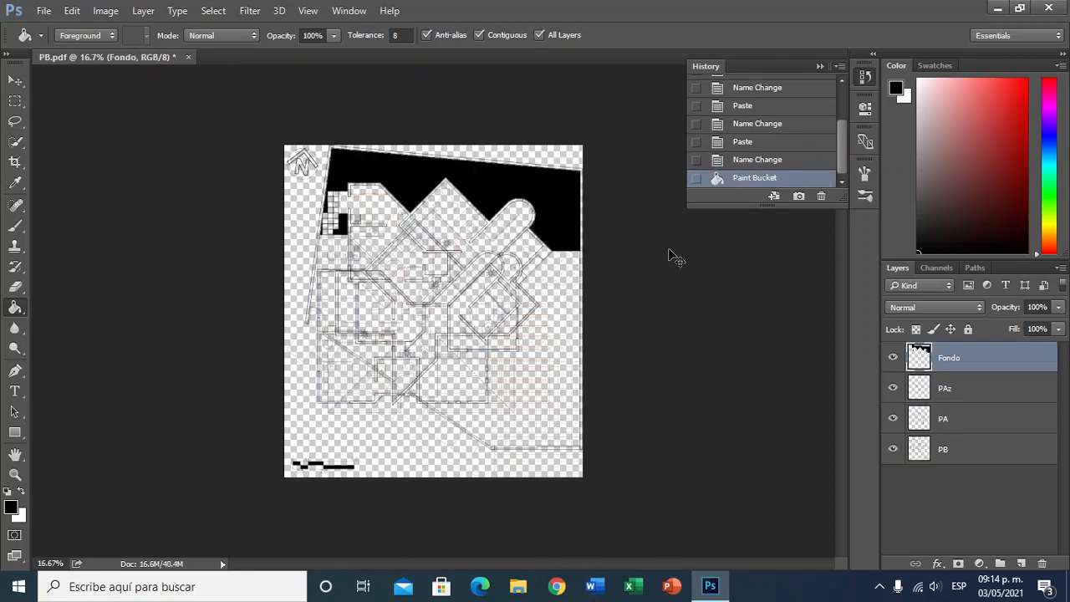
key("ctrl+z")
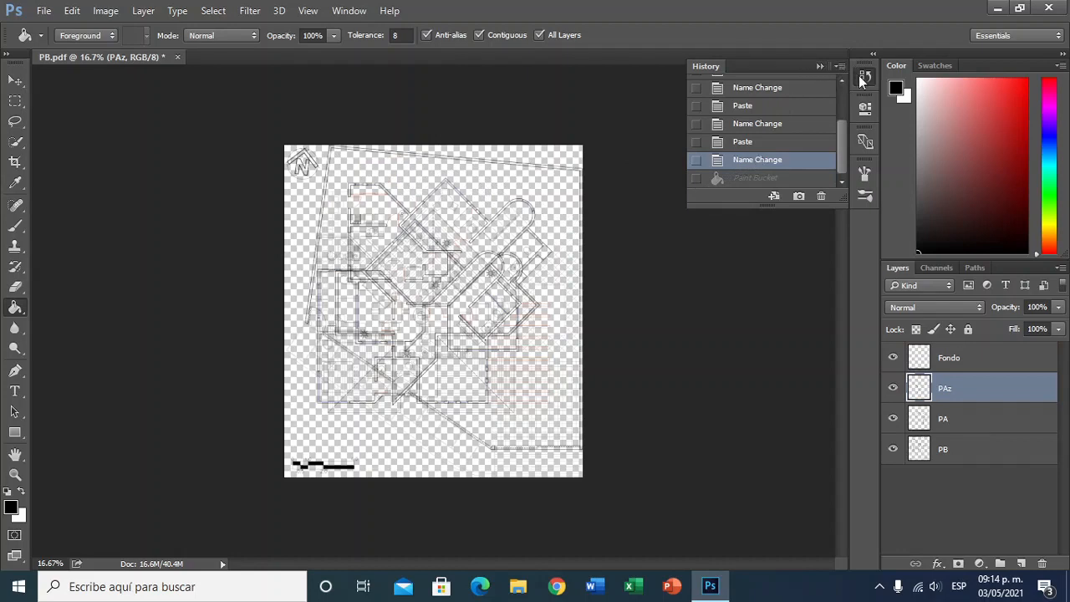
mouse_move(843, 142)
left_mouse_down()
mouse_move(843, 100)
mouse_move(842, 156)
mouse_move(850, 89)
mouse_move(849, 174)
mouse_move(855, 108)
mouse_move(858, 155)
left_mouse_up()
left_click(818, 67)
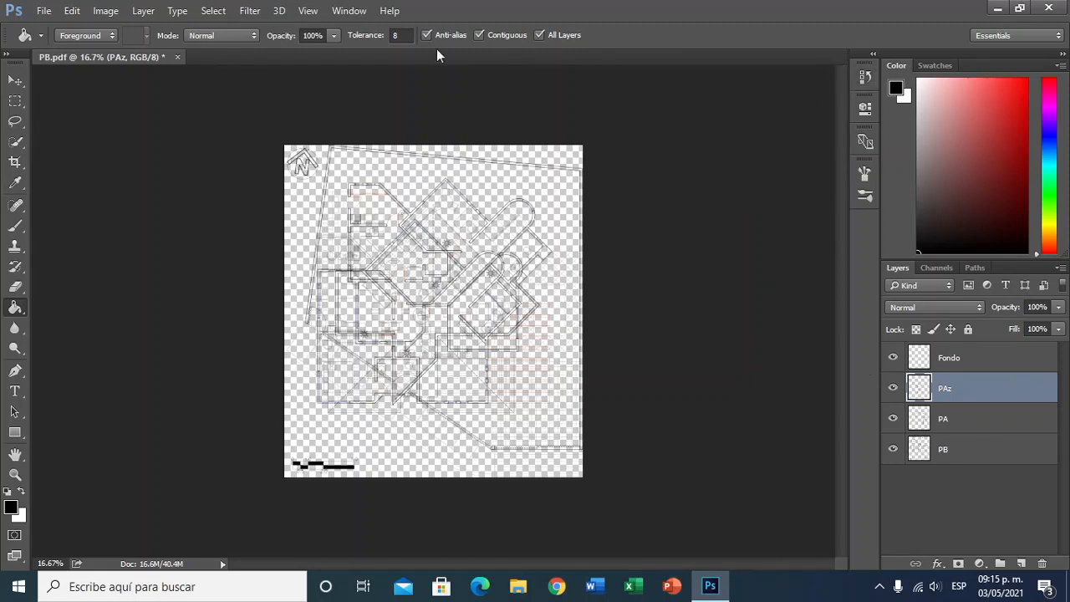
- Turn off All Layers and Contiguous for the Paint Bucket, testing a black fill on PAz after each change and undoing it
left_click(539, 34)
left_click(498, 175)
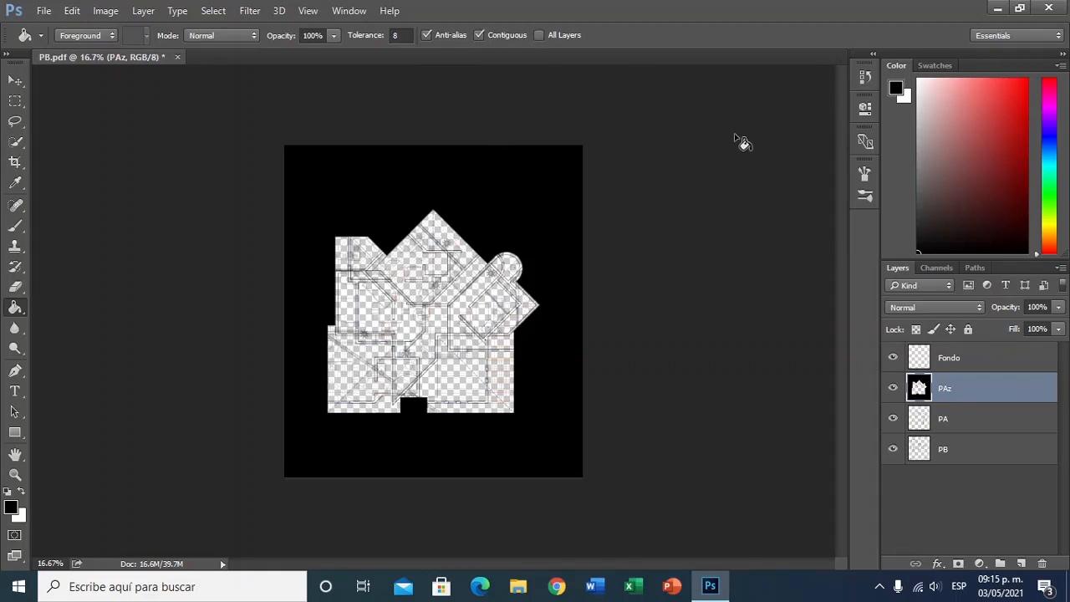
key("ctrl+z")
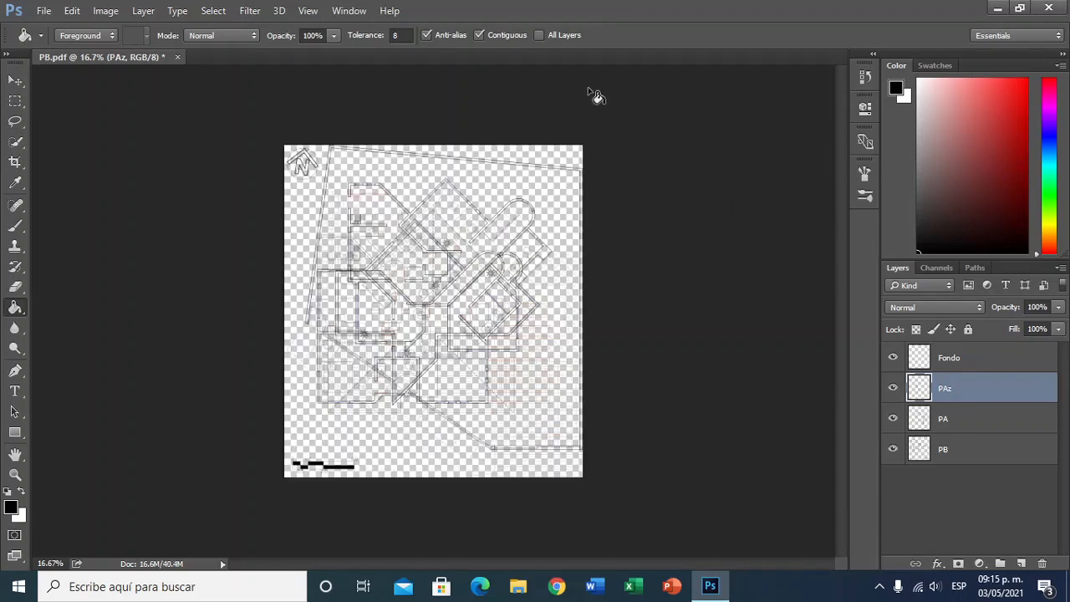
left_click(478, 36)
left_click(505, 201)
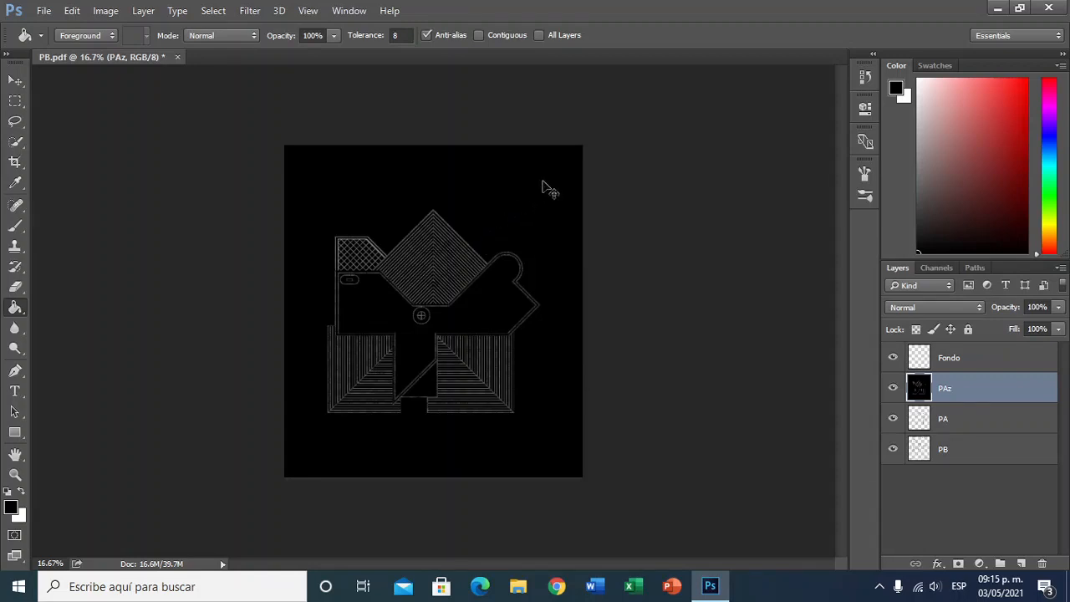
key("ctrl+z")
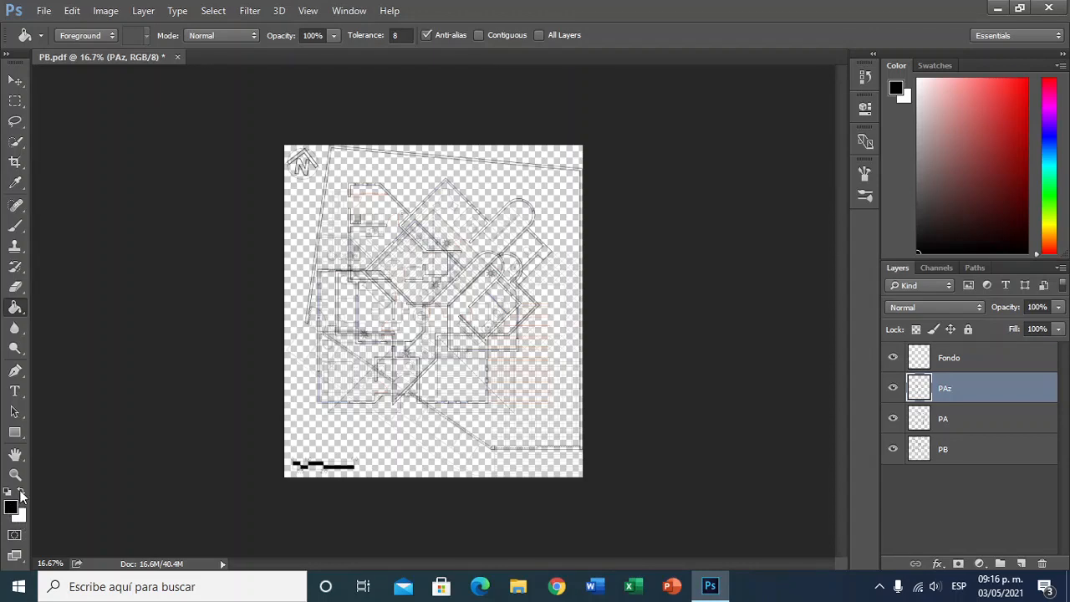
- Swap the foreground and background colours repeatedly, resetting them to the defaults once and ending with black in front
left_click(22, 494)
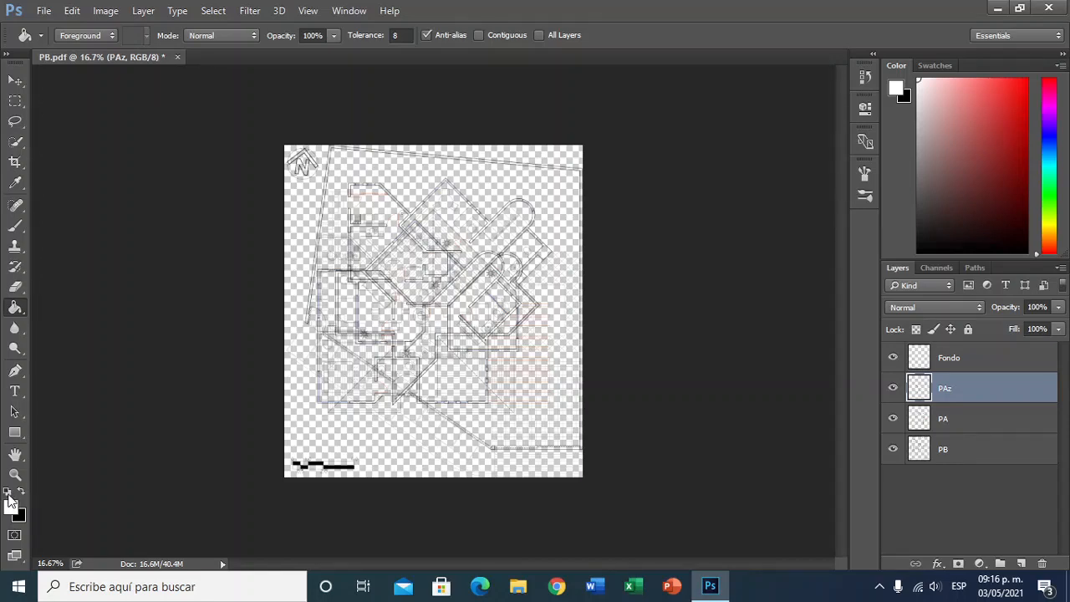
left_click(8, 494)
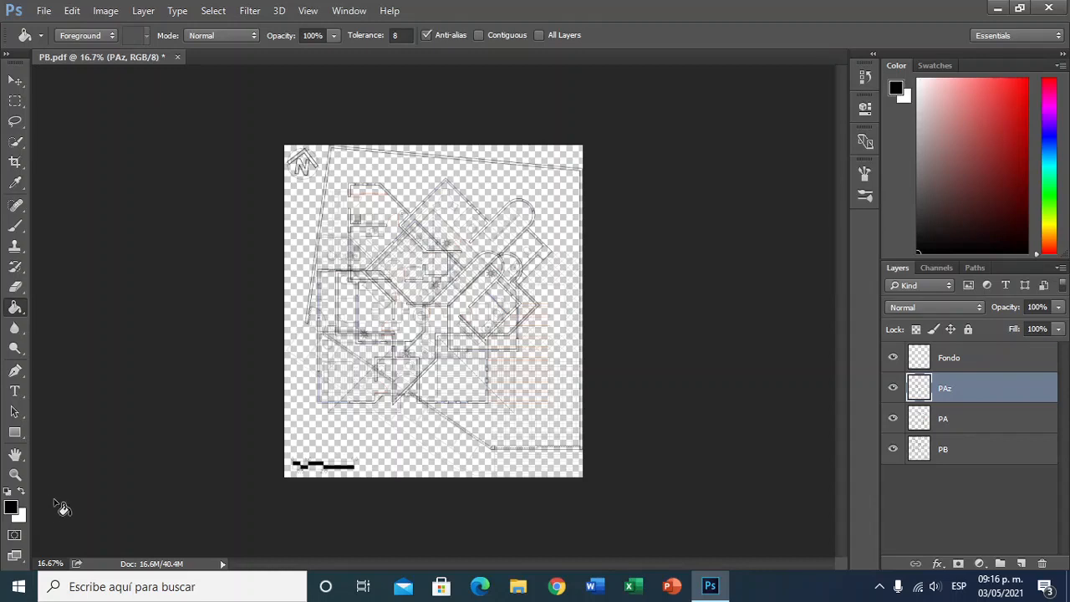
left_click(23, 493)
left_click(22, 494)
left_click(22, 494)
left_click(23, 494)
left_click(23, 494)
left_click(22, 494)
- Set the foreground colour to red fa0000 and restore the default black and white colours
left_click(12, 508)
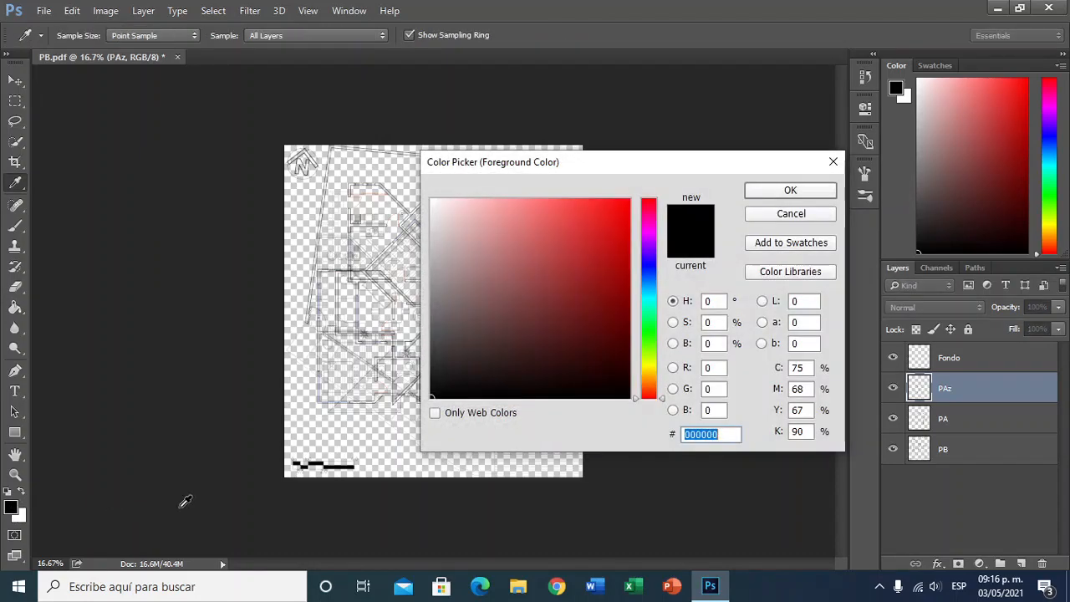
mouse_move(543, 264)
left_mouse_down()
mouse_move(535, 290)
mouse_move(572, 315)
mouse_move(611, 215)
mouse_move(633, 201)
left_mouse_up()
left_click(790, 190)
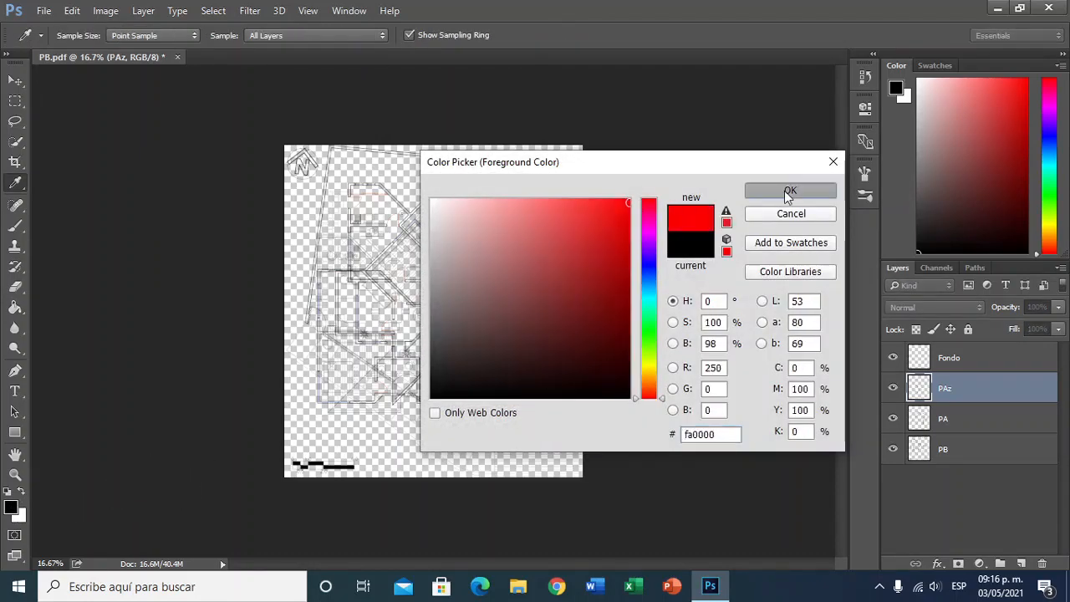
key("g")
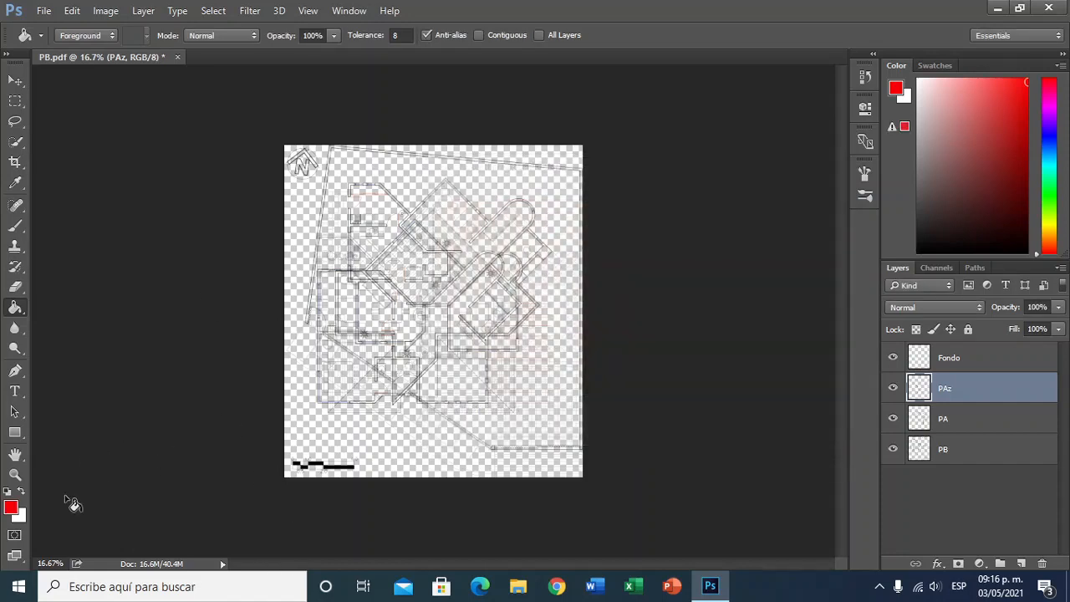
left_click(7, 493)
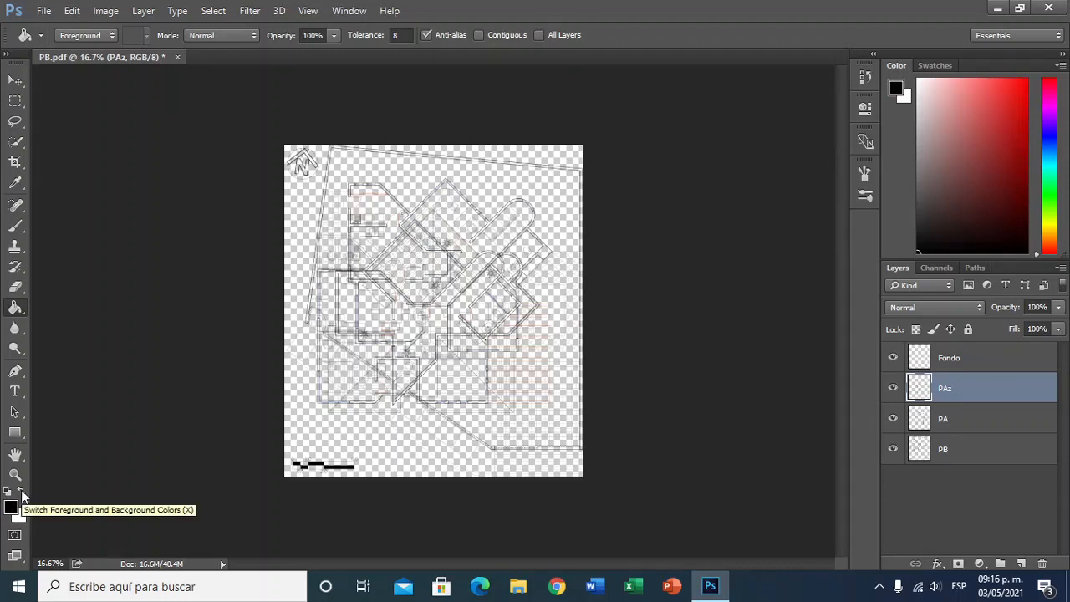
- Make white the foreground colour and fill the Fondo layer with it
left_click(22, 493)
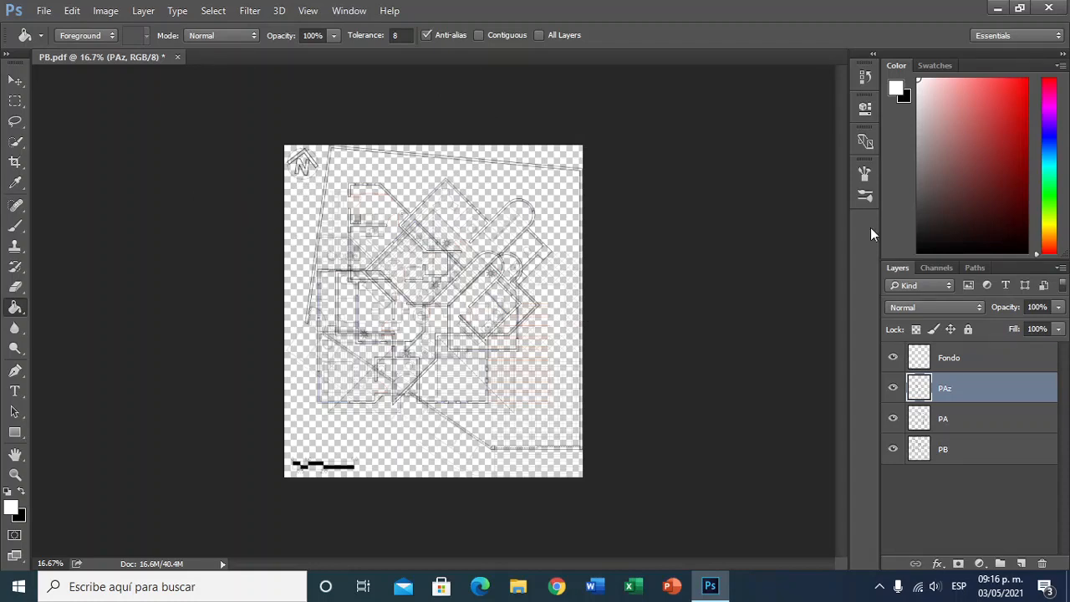
left_click(955, 359)
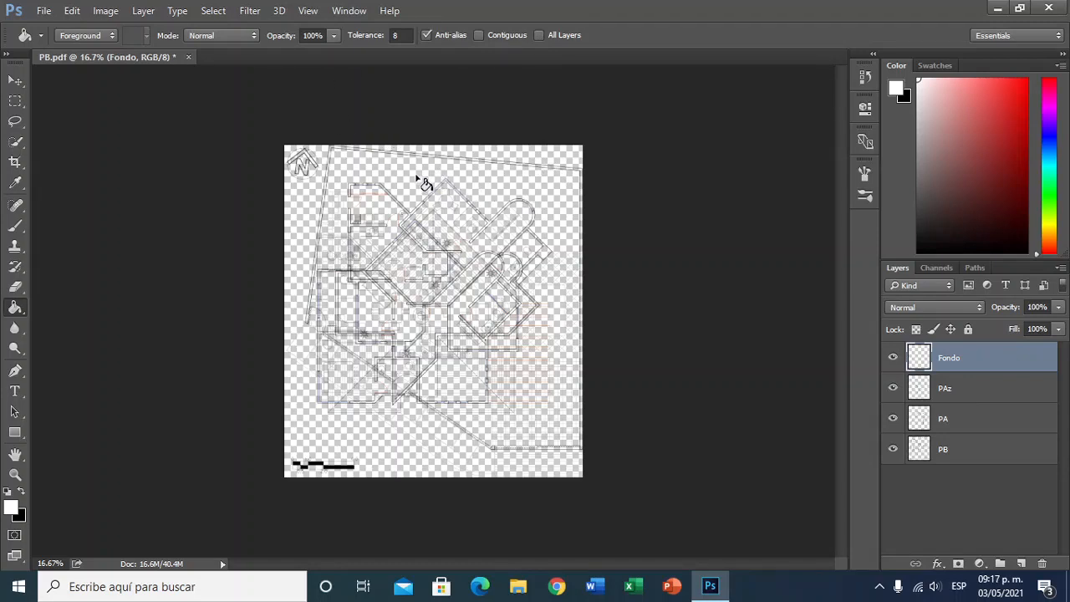
left_click(433, 466)
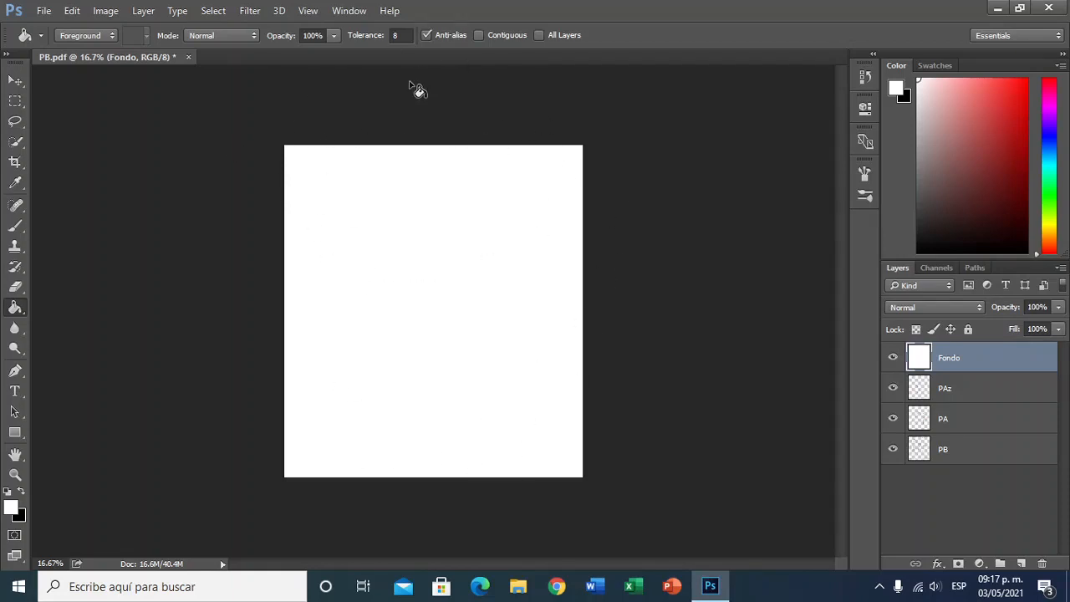
- Hide and show Fondo to check the plans beneath it, and move the Fondo layer below PB in the stack
left_click(893, 358)
left_click(893, 358)
left_click(892, 358)
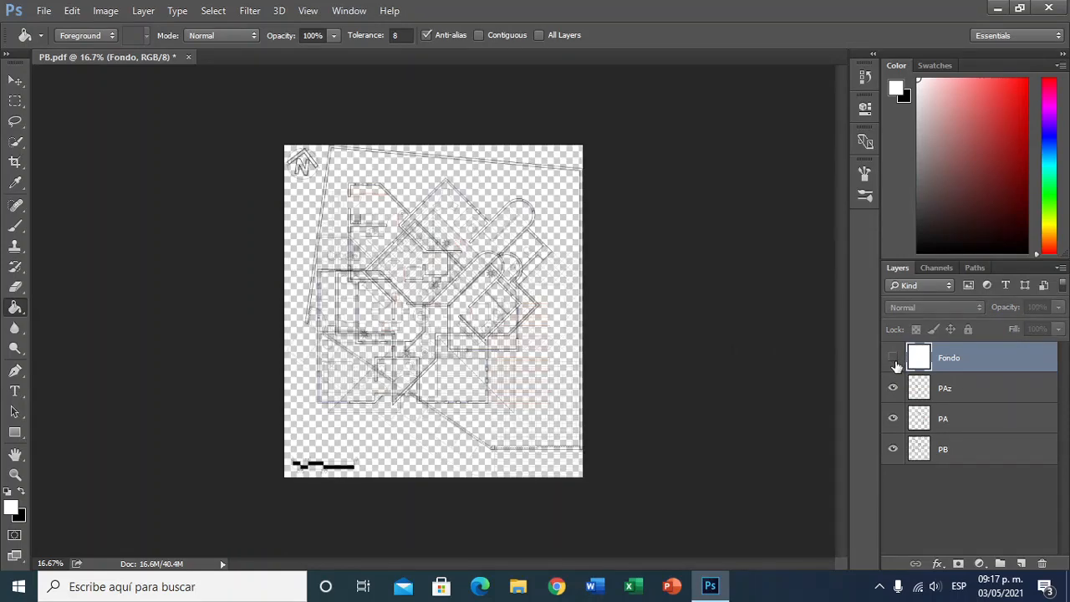
left_click(892, 359)
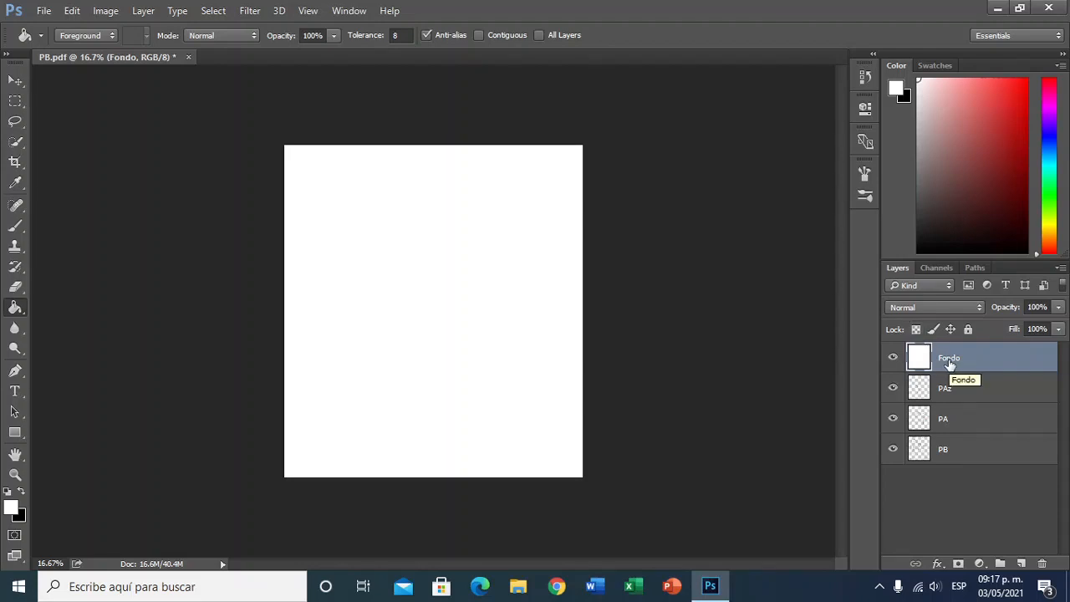
left_click_drag(949, 363, 951, 479)
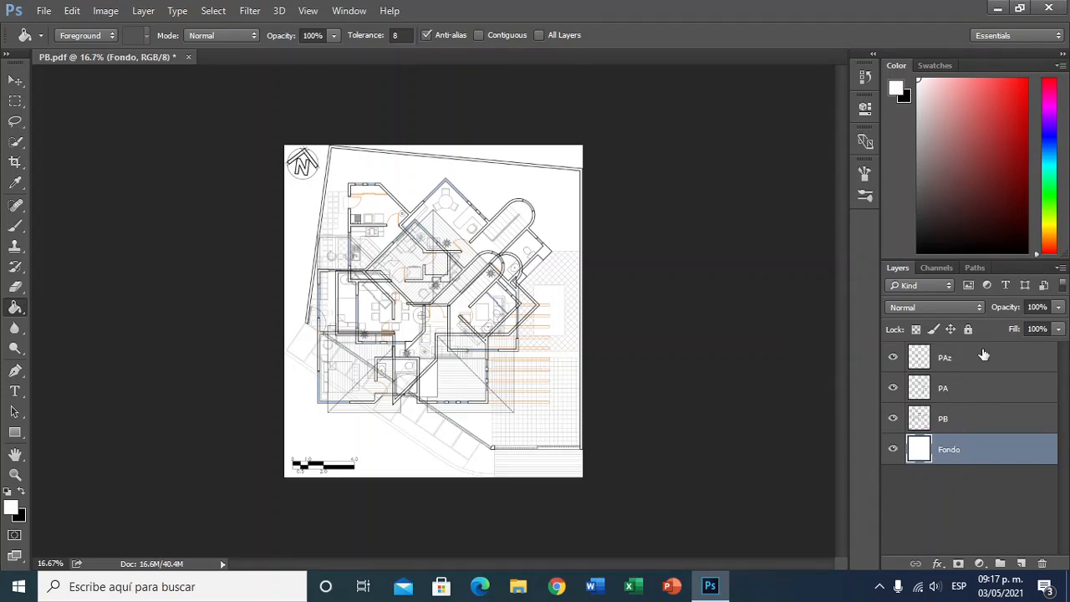
left_click(871, 80)
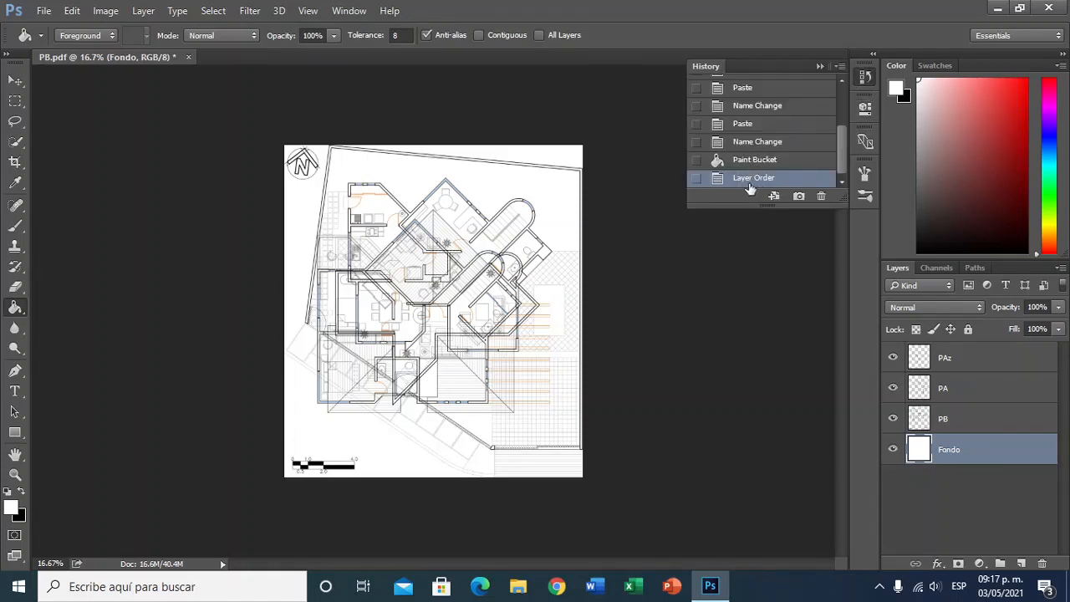
left_click(865, 76)
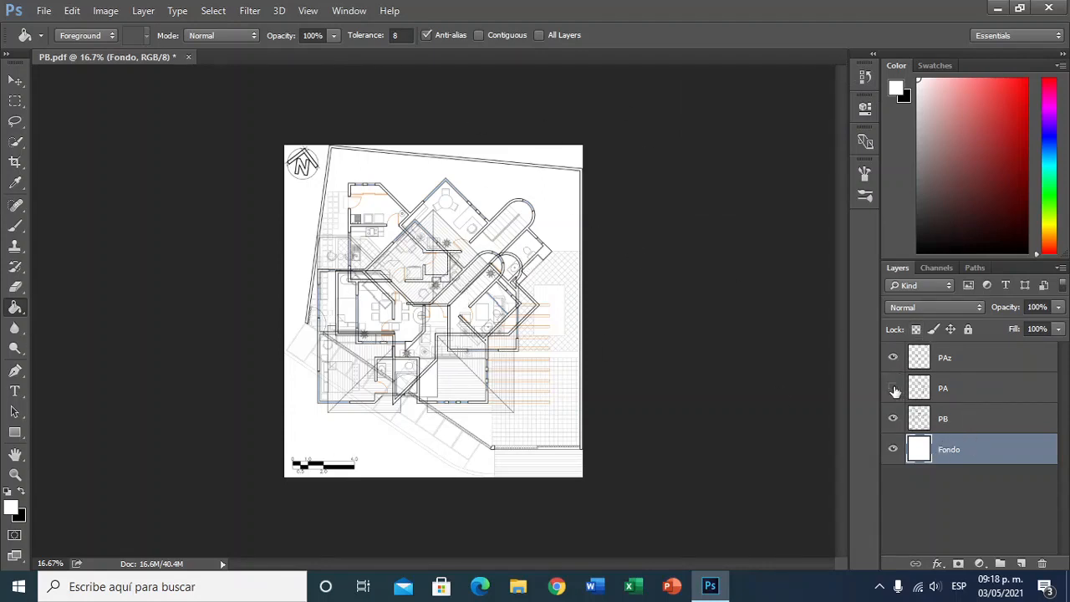
- Hide the PAz and PA layers so only the PB plan shows over Fondo
left_click(892, 357)
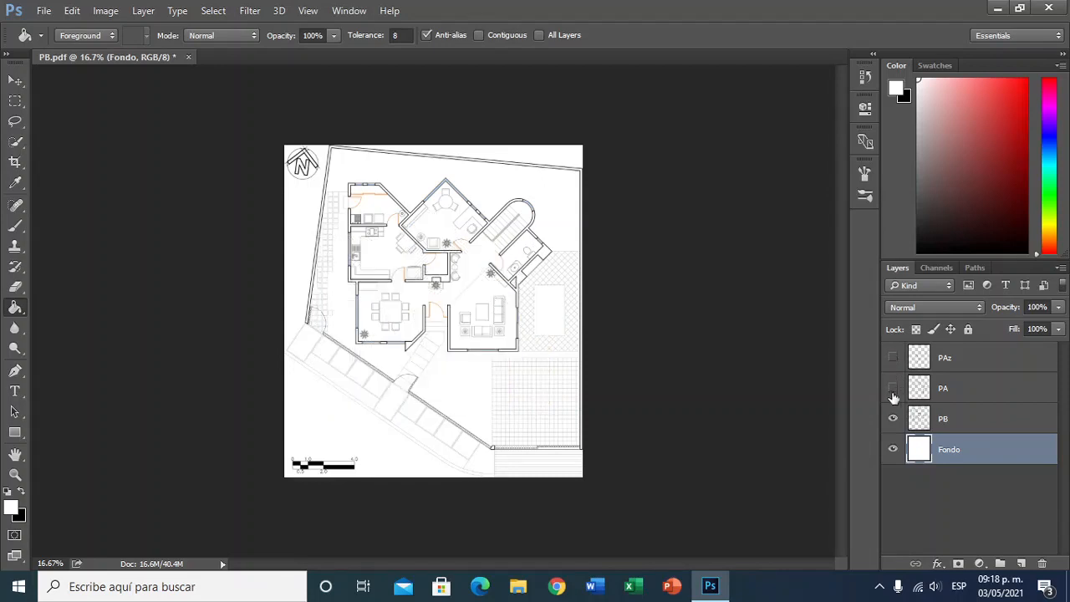
left_click(893, 388)
left_click(893, 387)
left_click(893, 357)
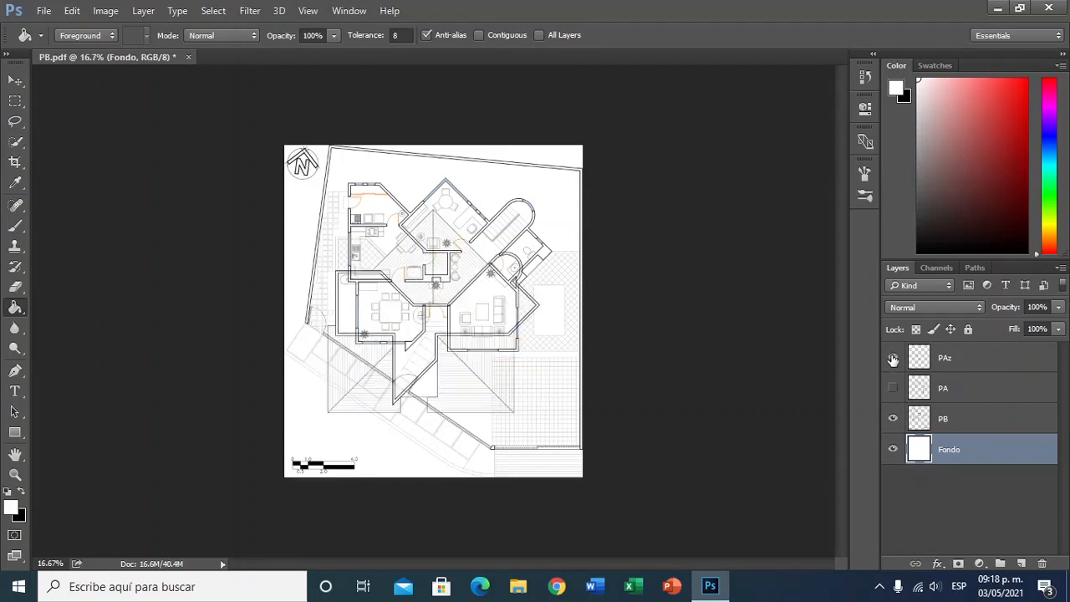
left_click(893, 358)
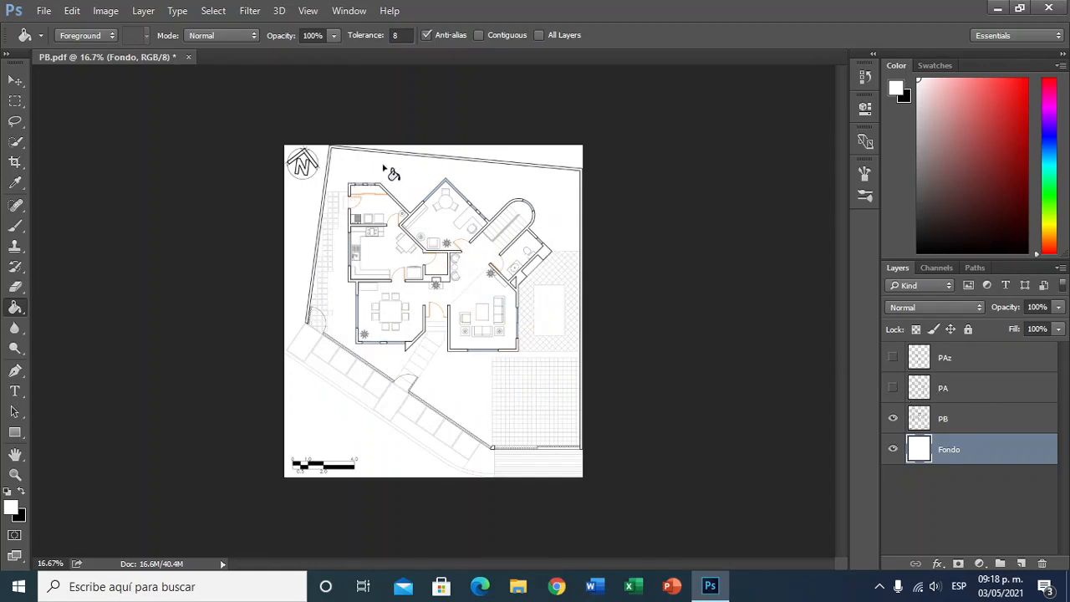
- Show the PA layer and, with the Move tool's Auto-Select off, shift its plan up and to the right over the PB plan
left_click(947, 390)
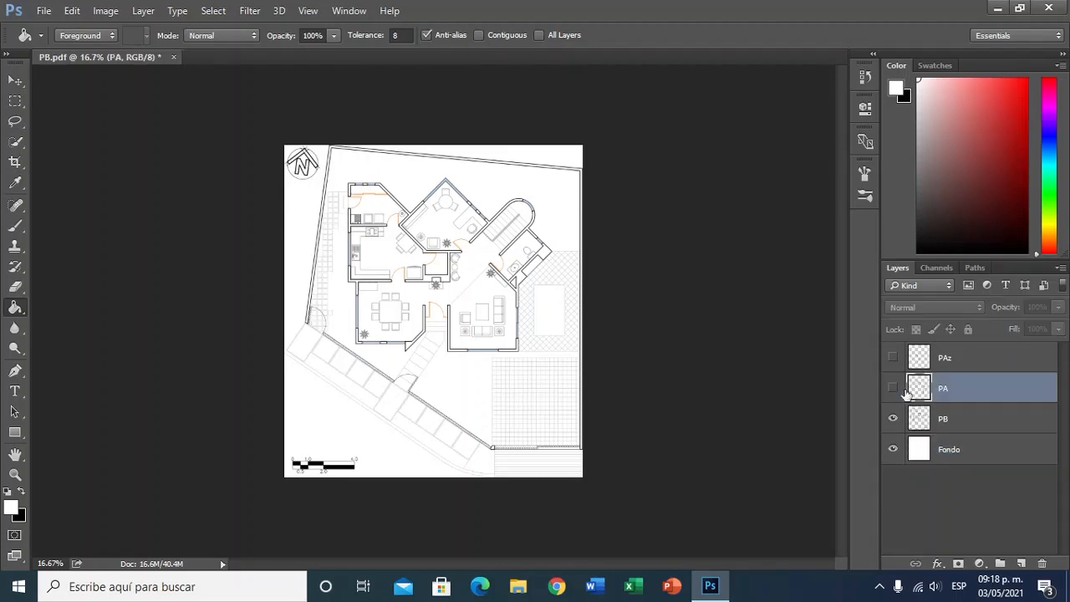
left_click(893, 388)
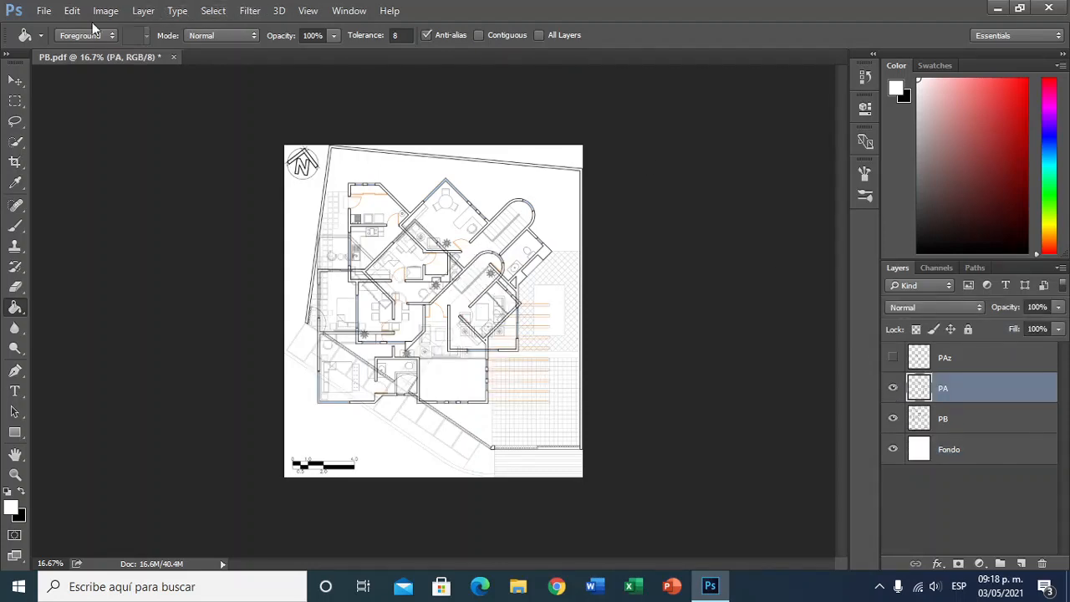
left_click(14, 81)
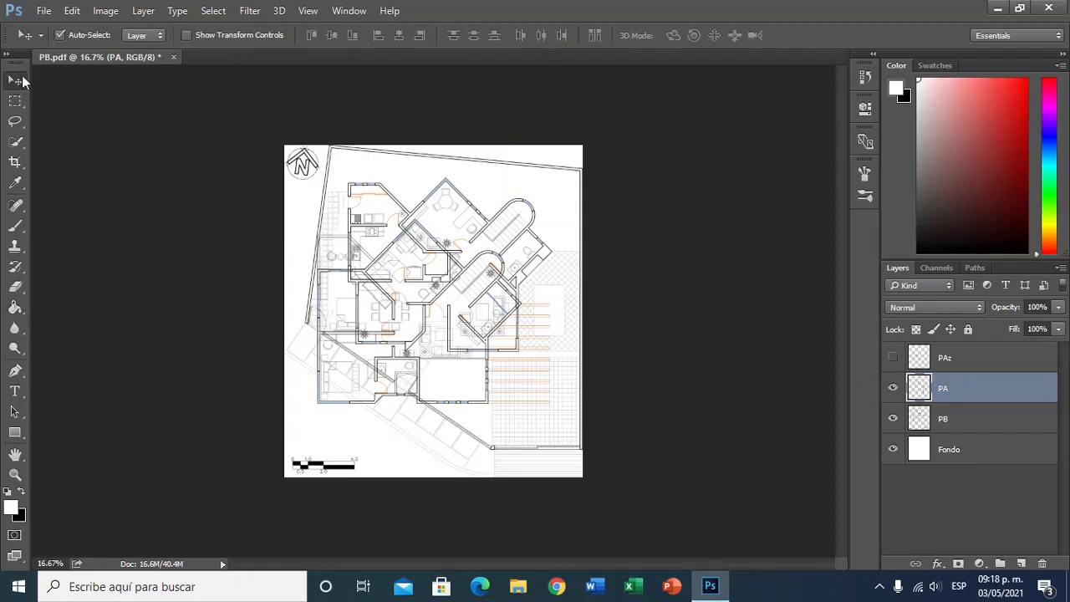
left_click(58, 37)
left_click_drag(488, 286, 506, 255)
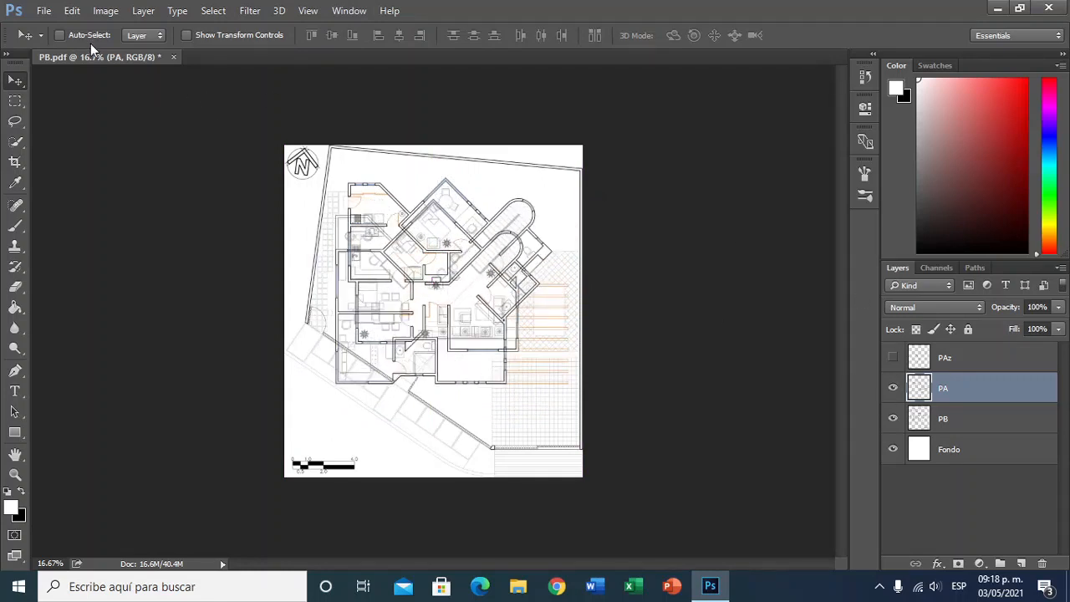
- Turn Auto-Select back on and move the white Fondo background upward from an empty area of the canvas
left_click(66, 37)
left_click_drag(399, 464, 424, 307)
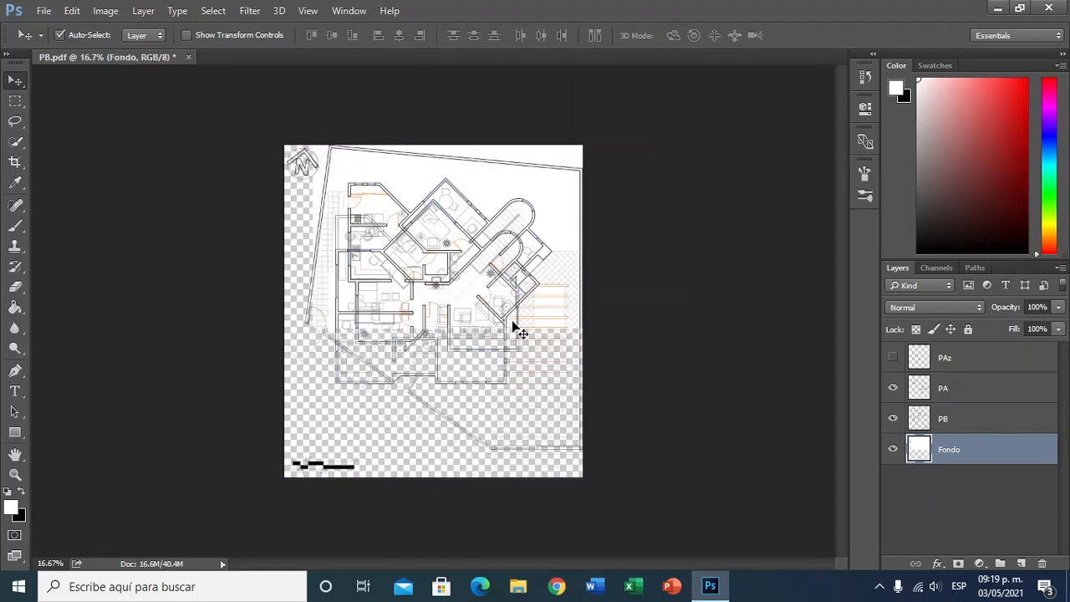
- Move the white Fondo background back so it covers the whole canvas behind the plans
left_click_drag(528, 276, 530, 279)
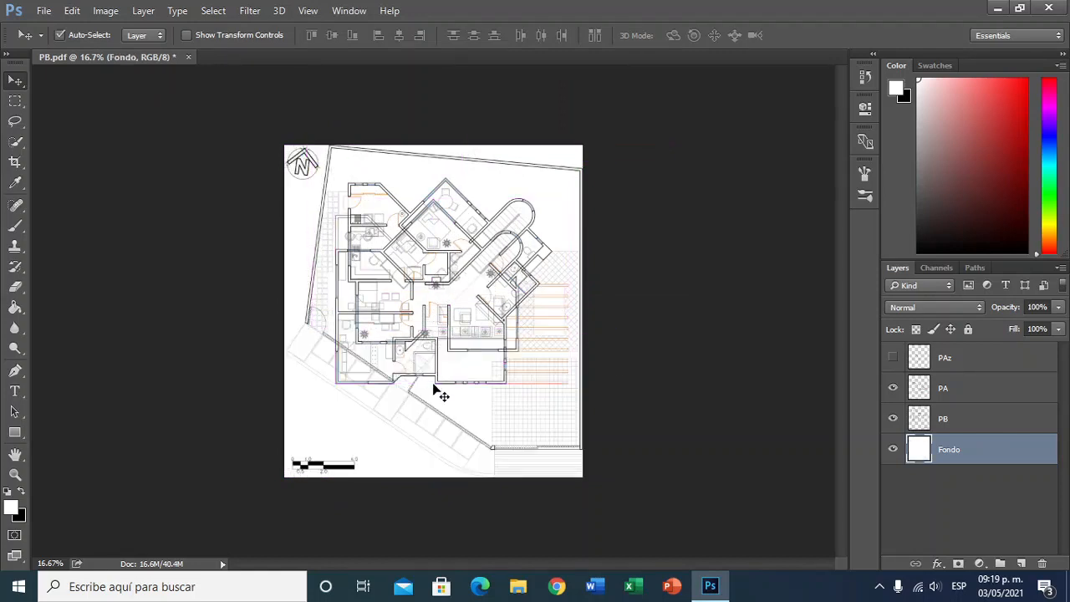
mouse_move(399, 456)
left_mouse_down()
mouse_move(368, 429)
mouse_move(400, 430)
mouse_move(398, 455)
left_mouse_up()
- Try moving the PB plan up and to the right by its scale bar, and undo the move
left_click_drag(349, 473, 437, 433)
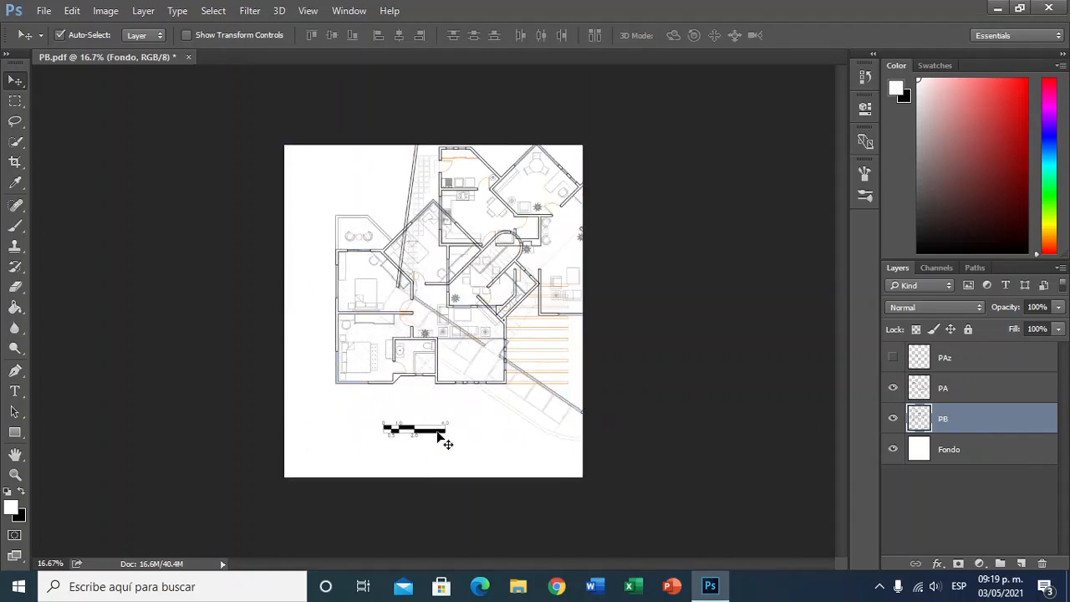
key("ctrl+z")
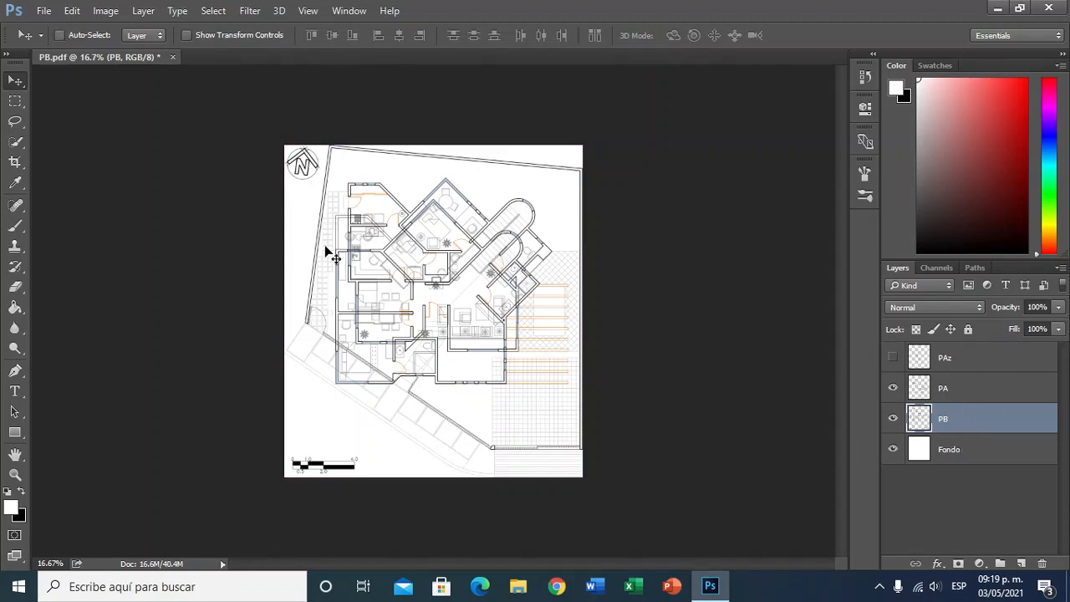
- With Auto-Select off, move the PA layer's plan up and to the right so its curved staircase roughly overlays the one in PB
left_click(953, 397)
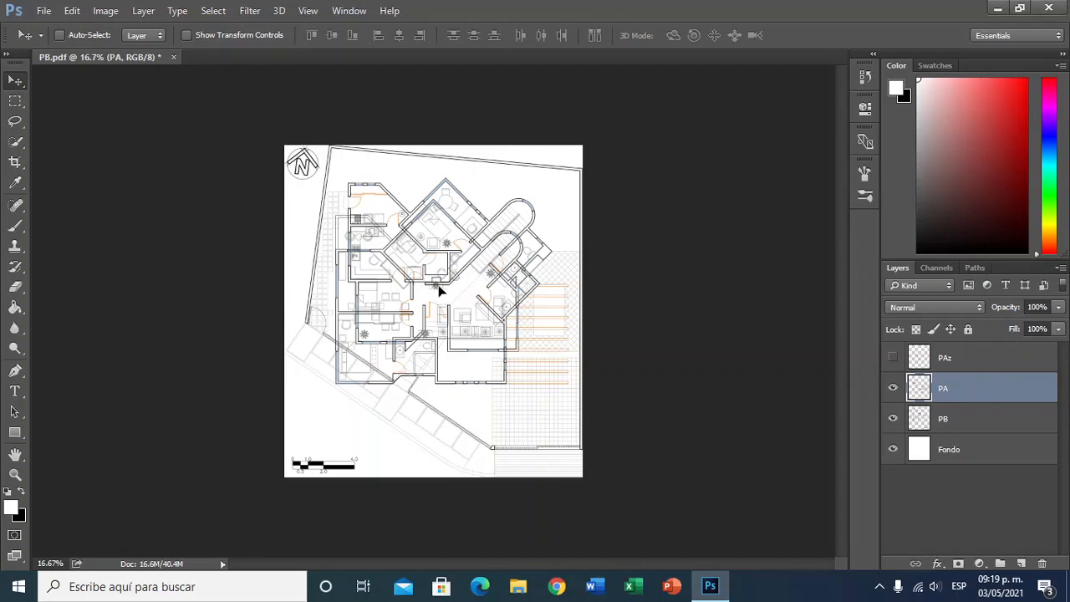
left_click_drag(438, 288, 438, 264)
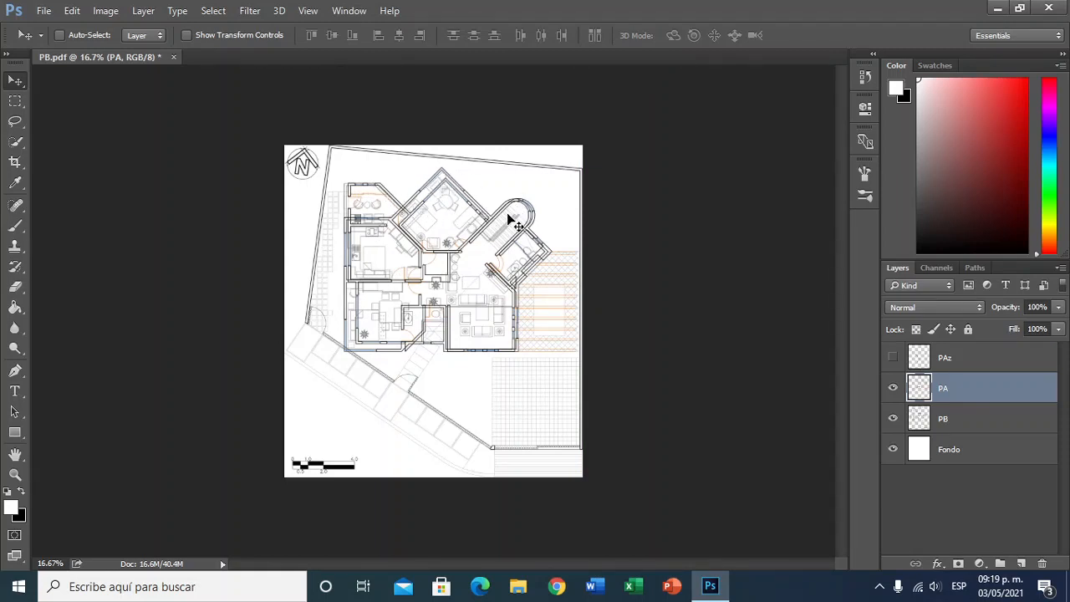
left_click_drag(508, 213, 510, 214)
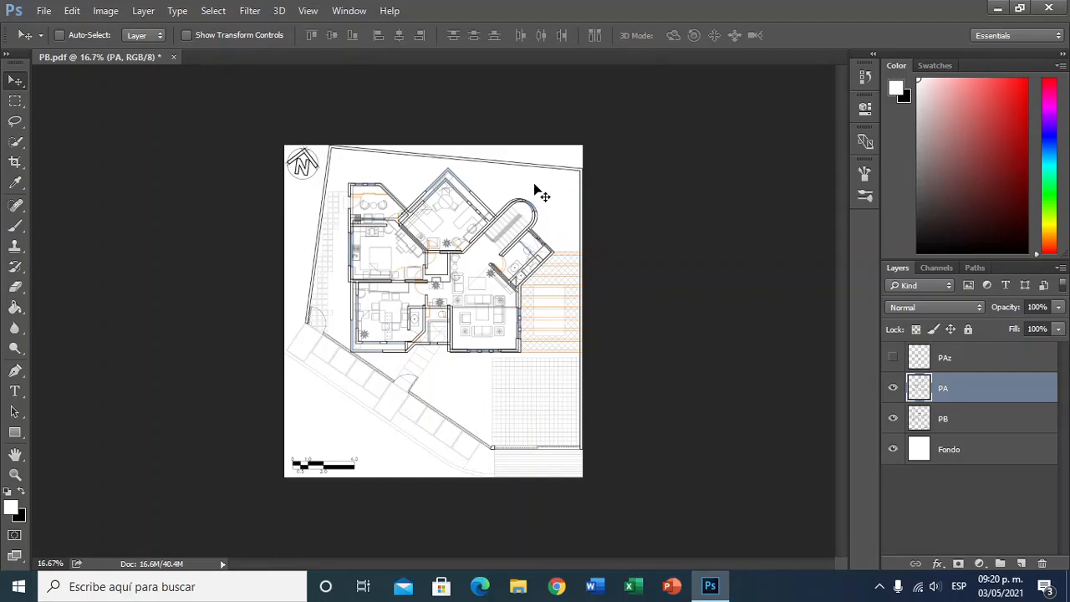
- Examine the overlap of the PA and PB walls at magnifications up to 100%, and fit the whole document in view
key("ctrl")
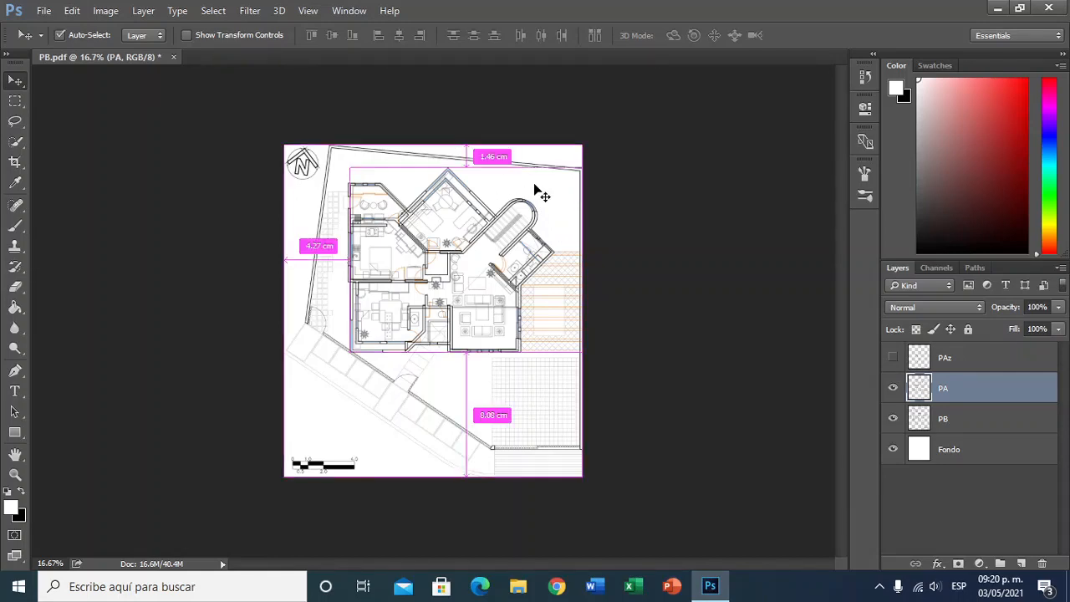
key("ctrl+plus")
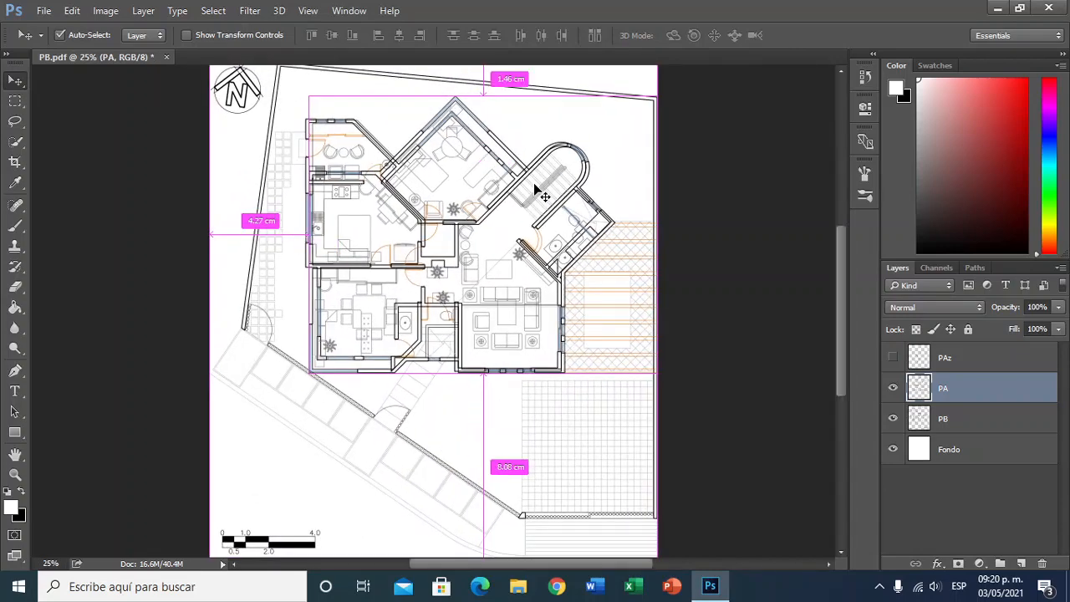
key("ctrl+plus")
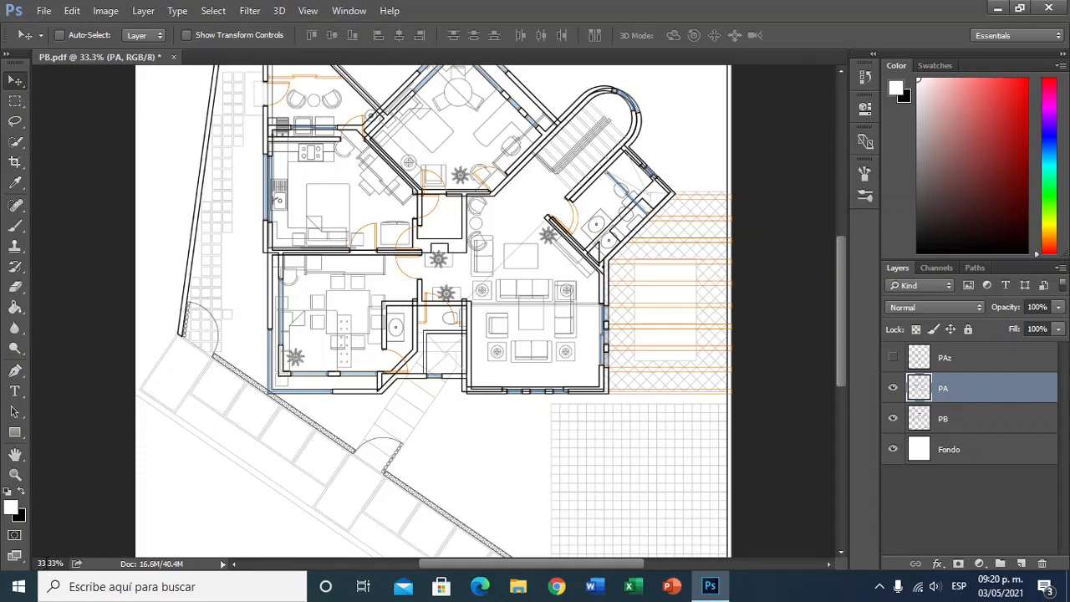
key("ctrl+plus")
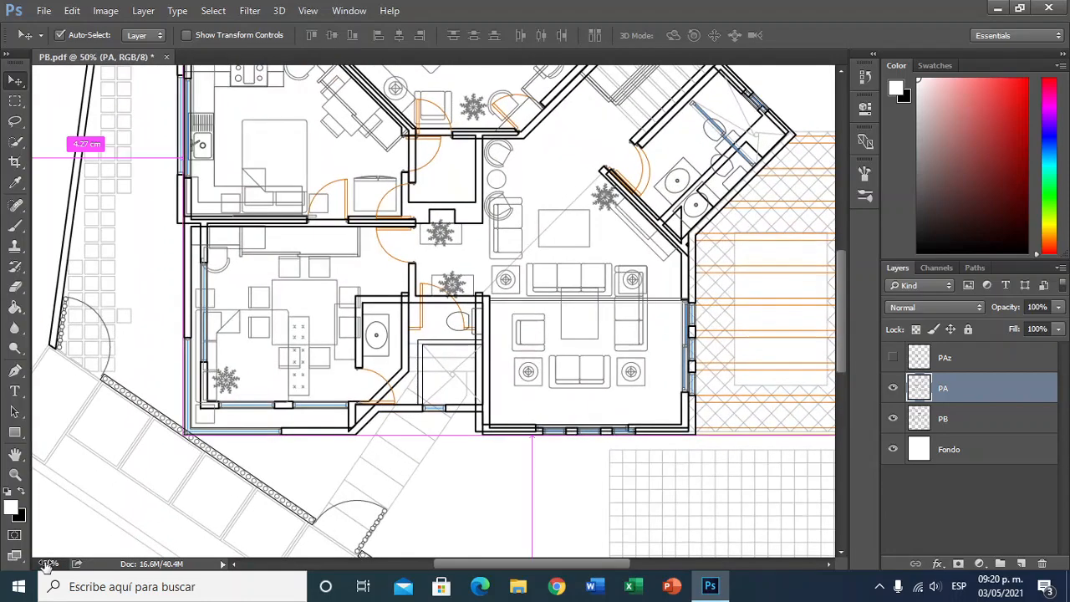
key("ctrl+plus")
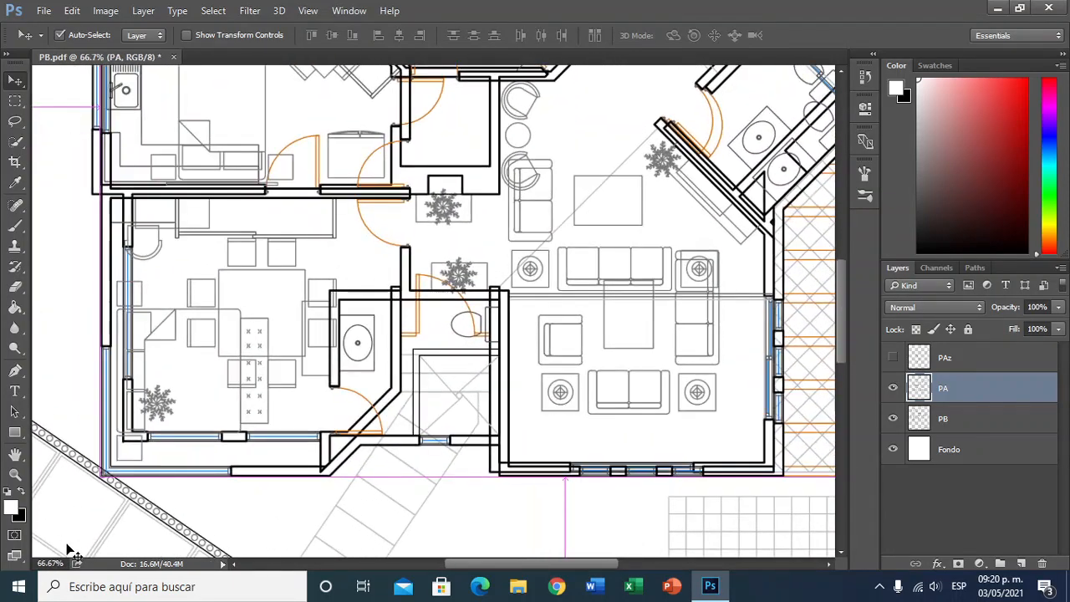
key("ctrl+plus")
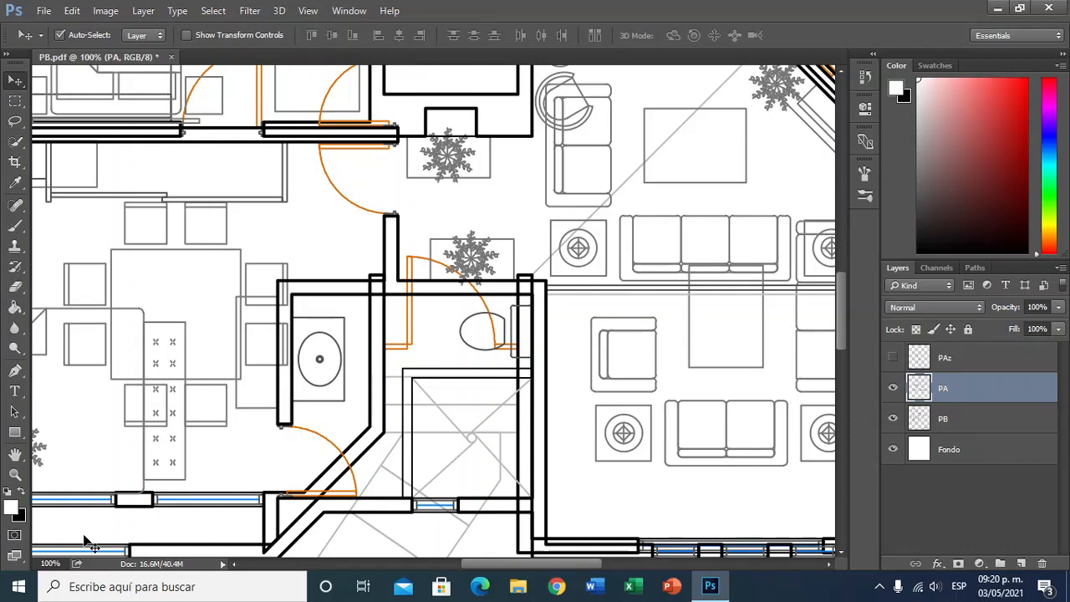
key("ctrl+minus")
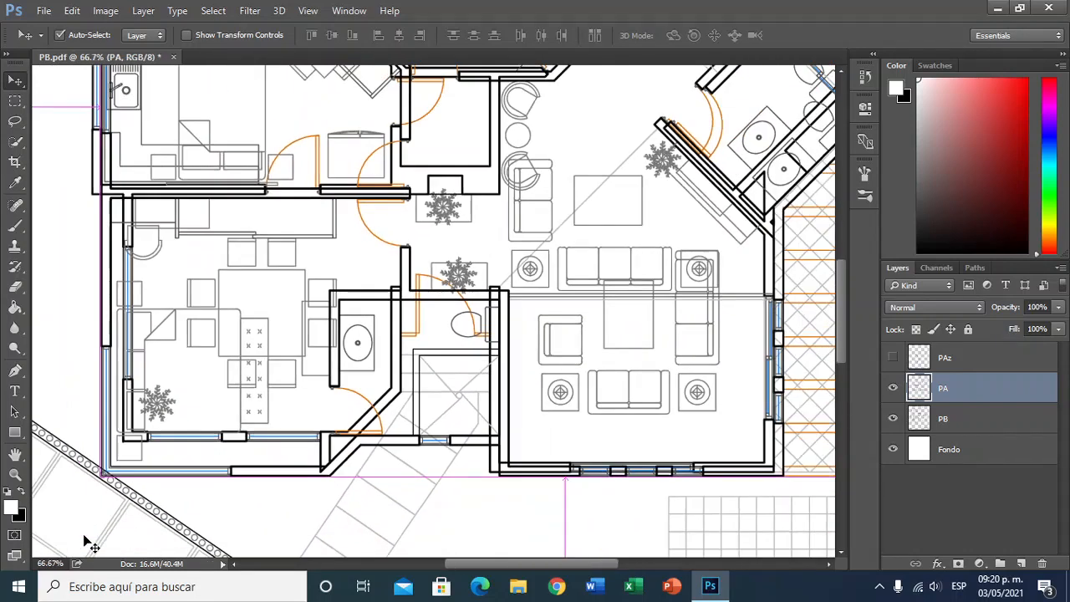
key("ctrl+minus")
key("ctrl+minus")
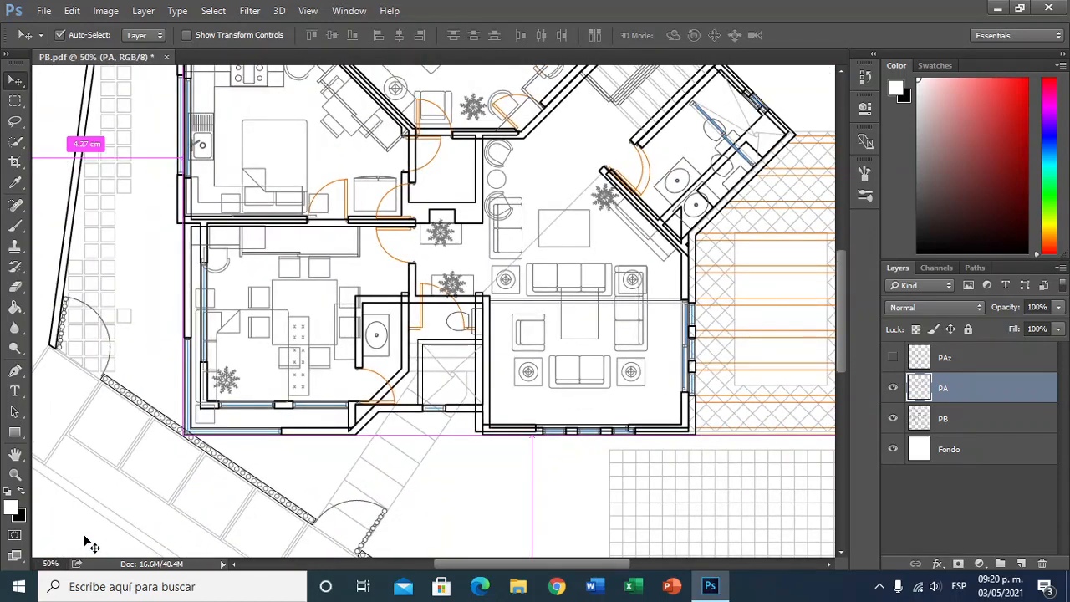
key("ctrl+minus")
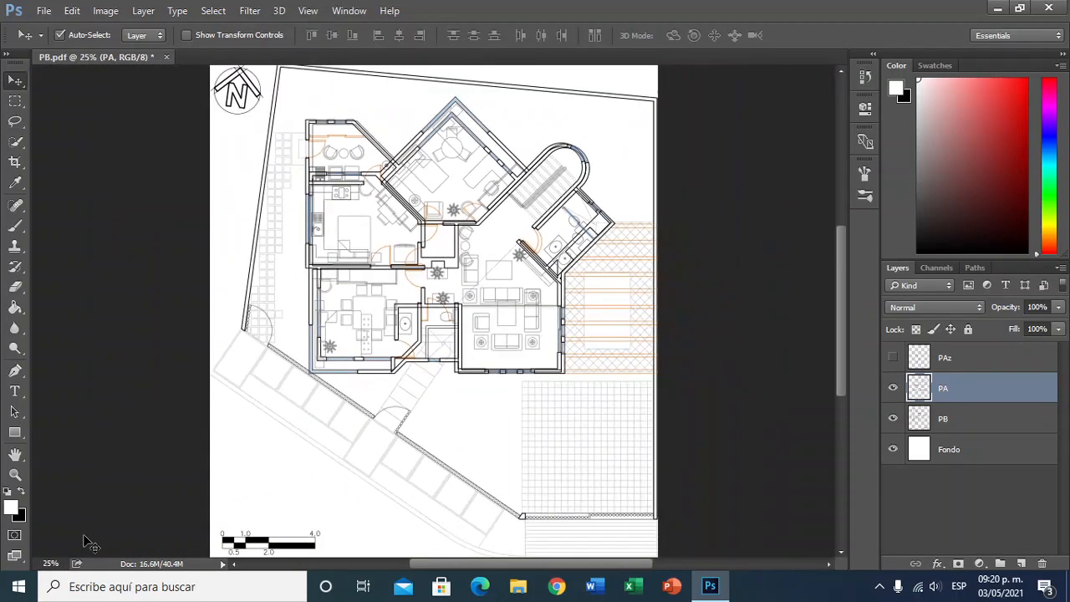
key("ctrl+minus")
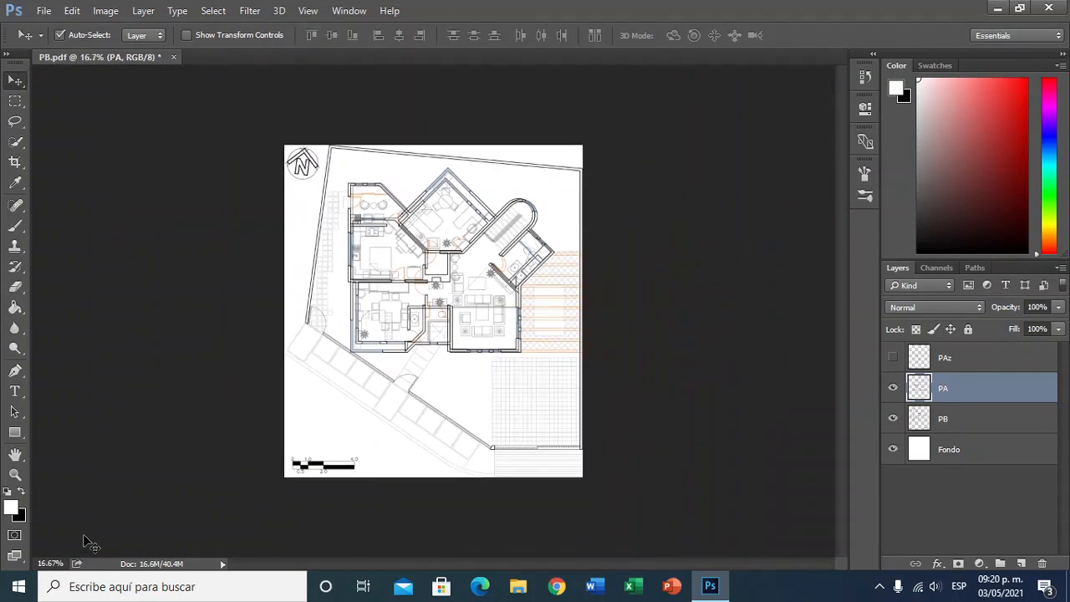
key("ctrl+plus")
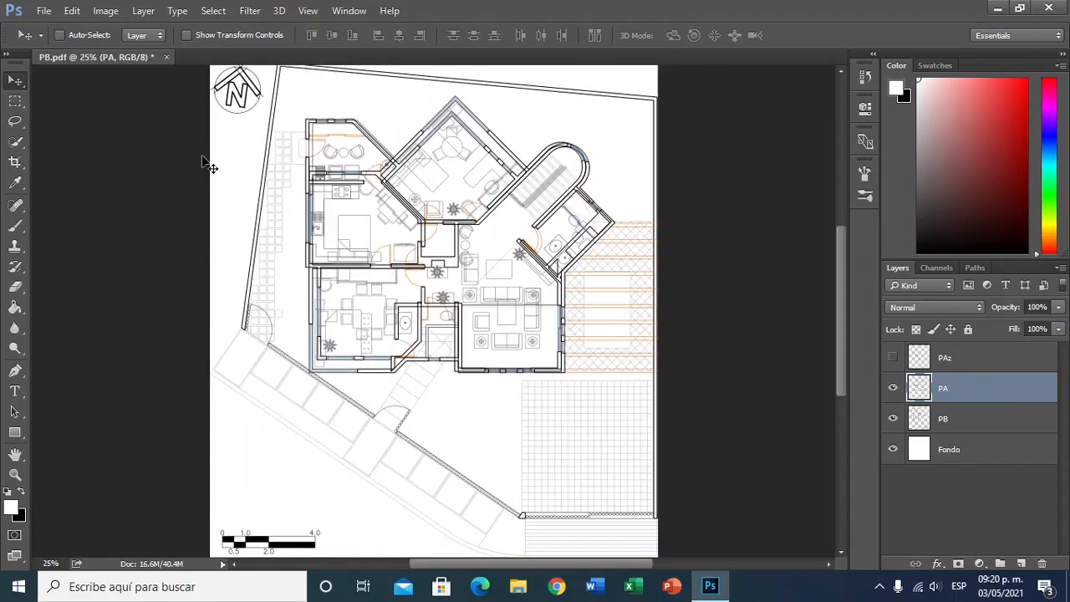
key("ctrl+plus")
key("ctrl+plus")
key("ctrl+minus")
key("ctrl+minus")
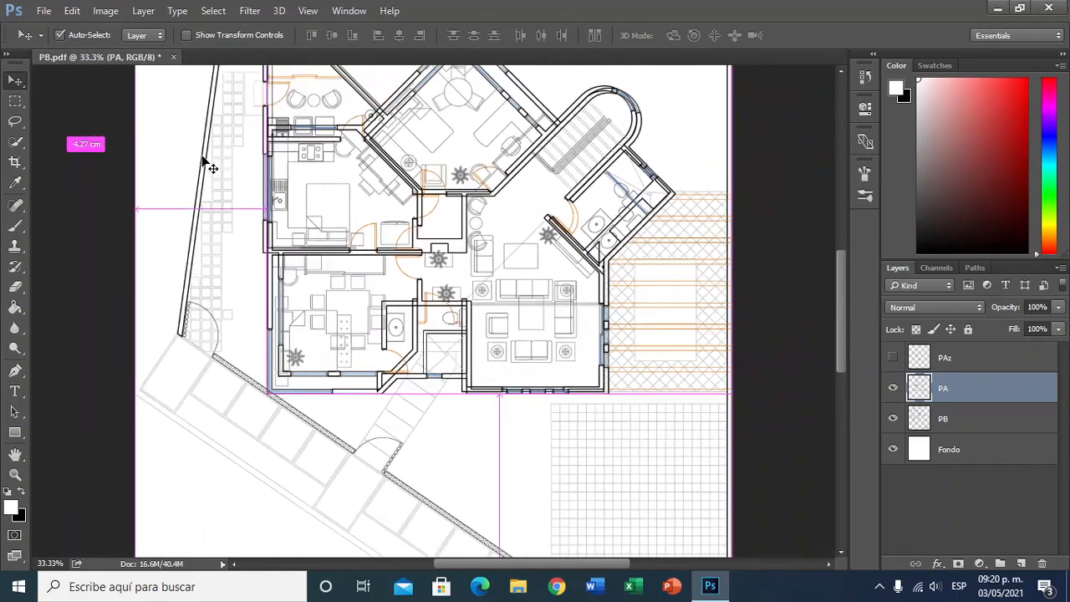
key("ctrl+minus")
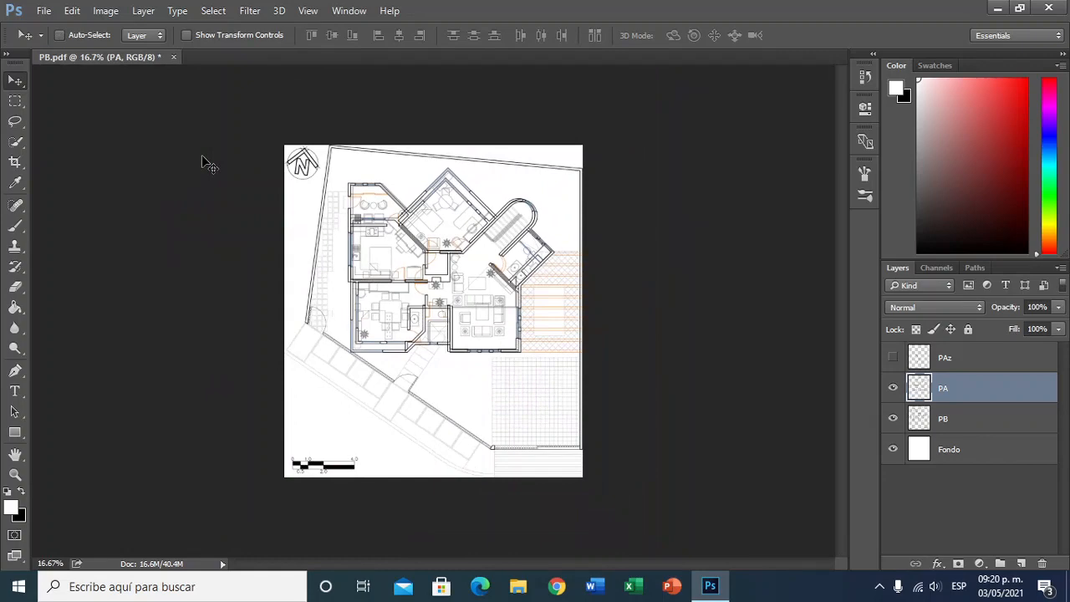
key("ctrl+plus")
key("ctrl+plus")
key("ctrl+plus")
key("ctrl+plus")
key("ctrl+plus")
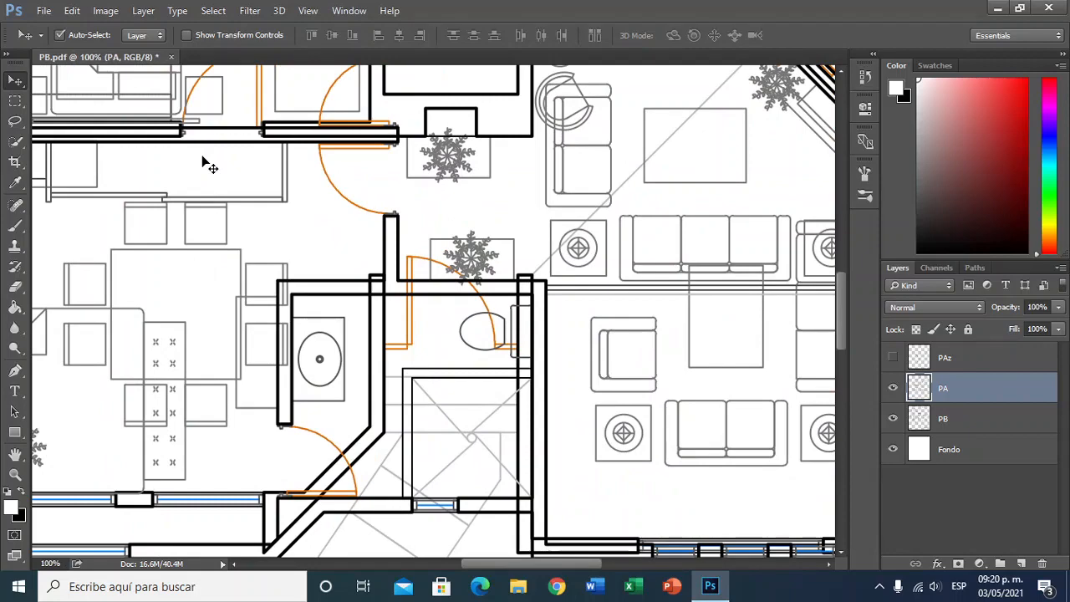
key("ctrl+0")
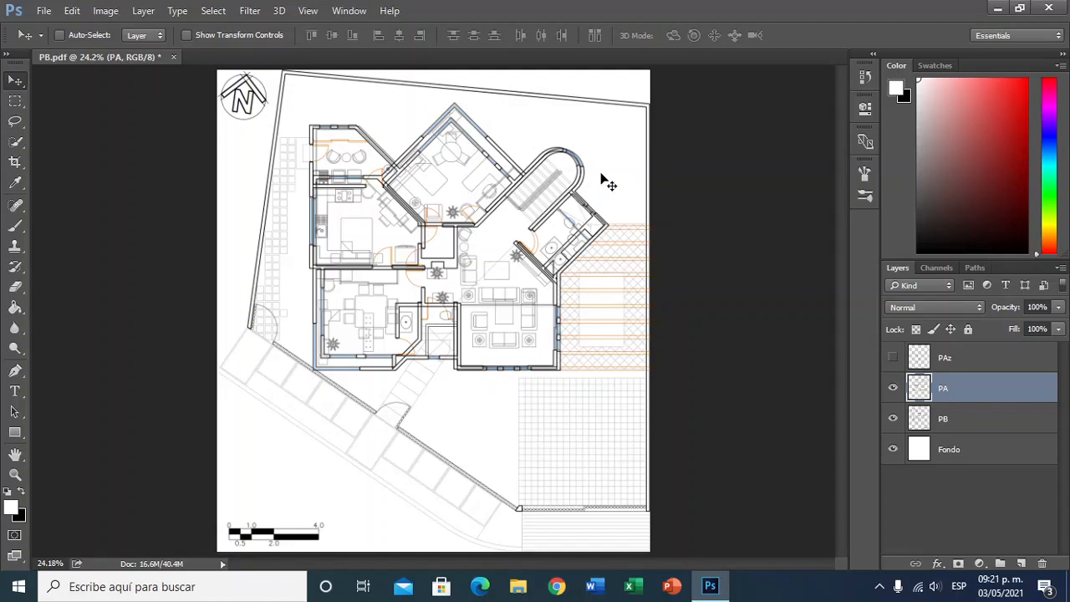
- At 50% magnification, shift the PA plan slightly up and left to align its curved staircase walls with PB
key("ctrl+plus")
key("ctrl+plus")
key("ctrl+plus")
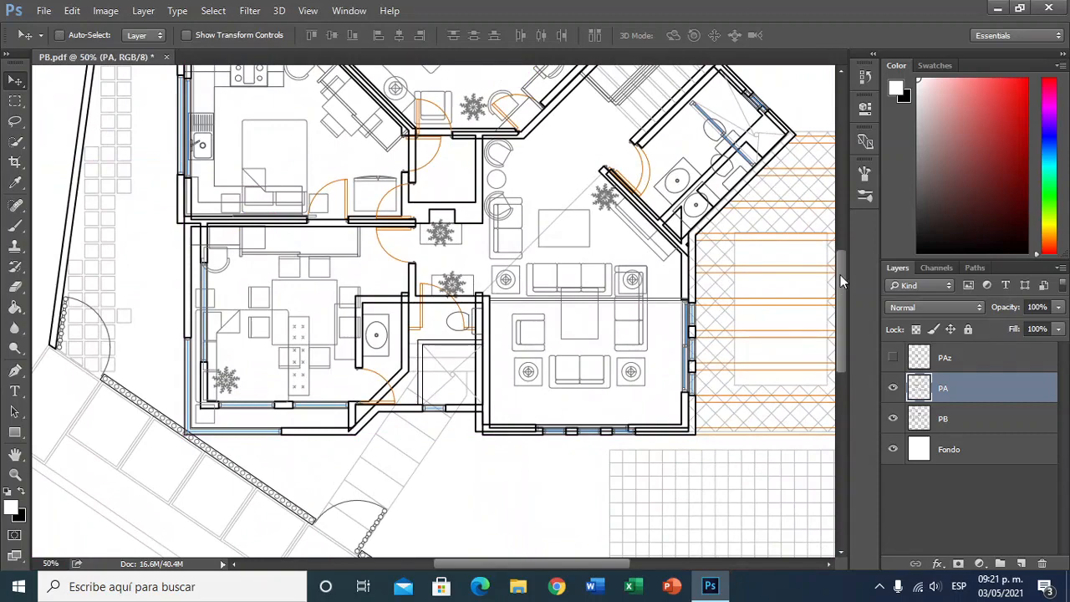
left_click_drag(840, 274, 842, 232)
left_click_drag(693, 148, 684, 139)
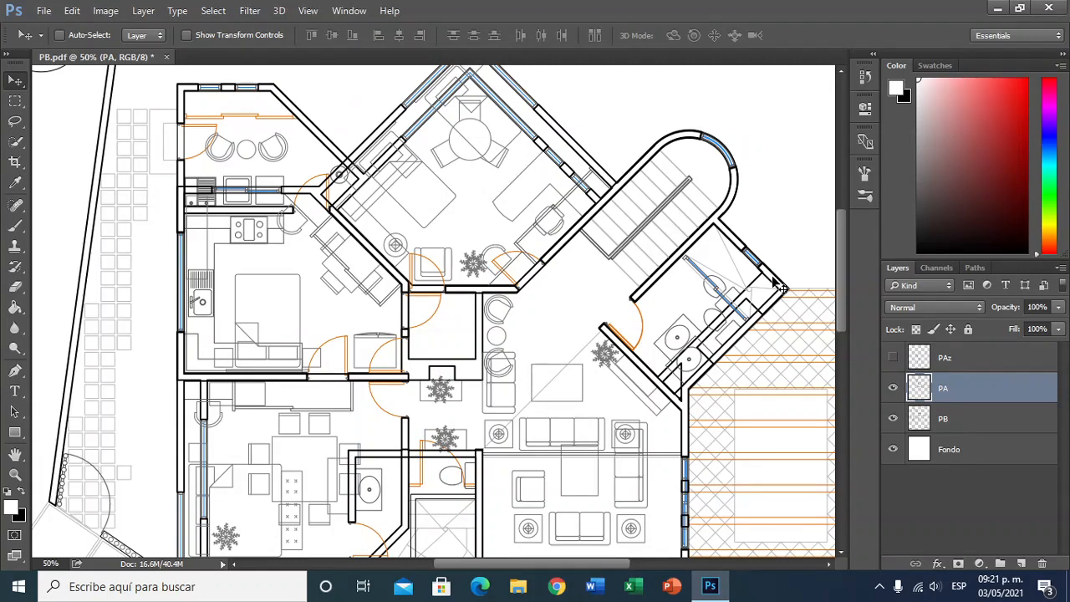
- Compare PA's alignment with PB around the staircase by repeatedly hiding and showing the PA layer, and leave PA hidden
key("ctrl+plus")
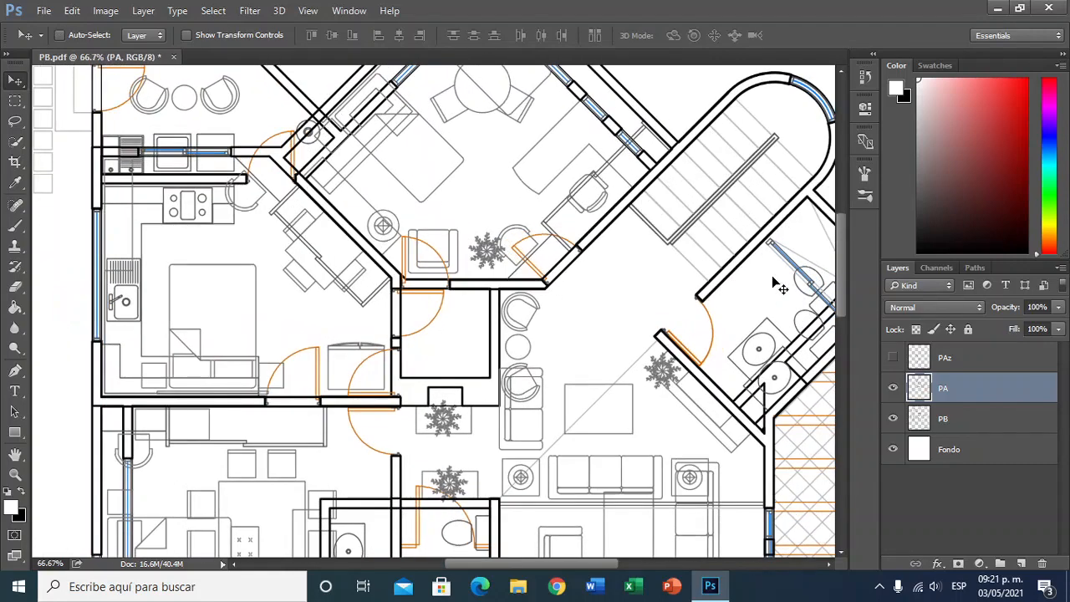
left_click_drag(567, 565, 599, 566)
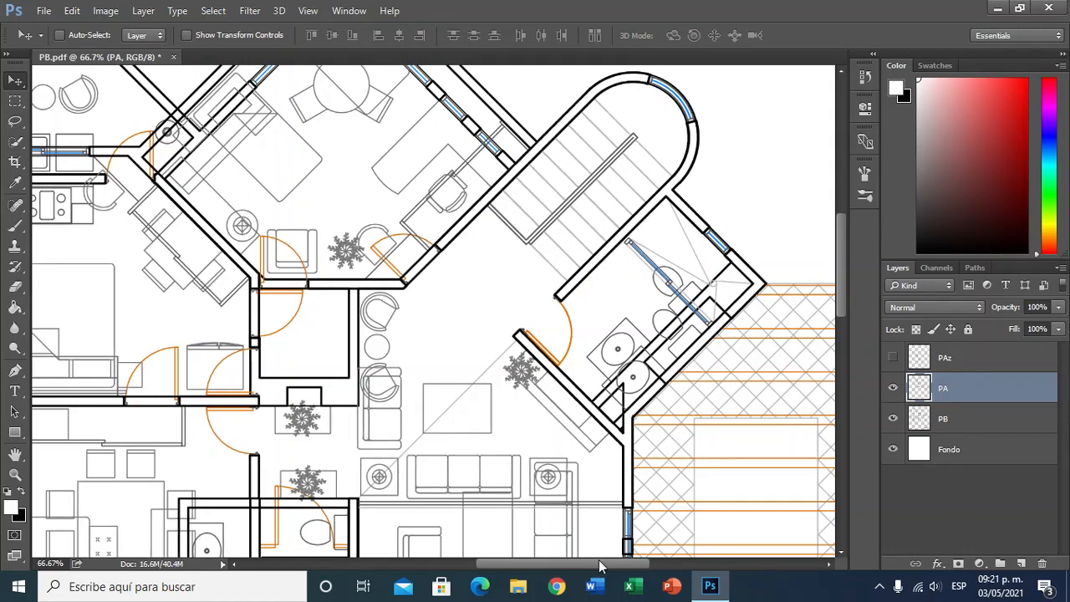
left_click(892, 388)
left_click(892, 387)
left_click(893, 388)
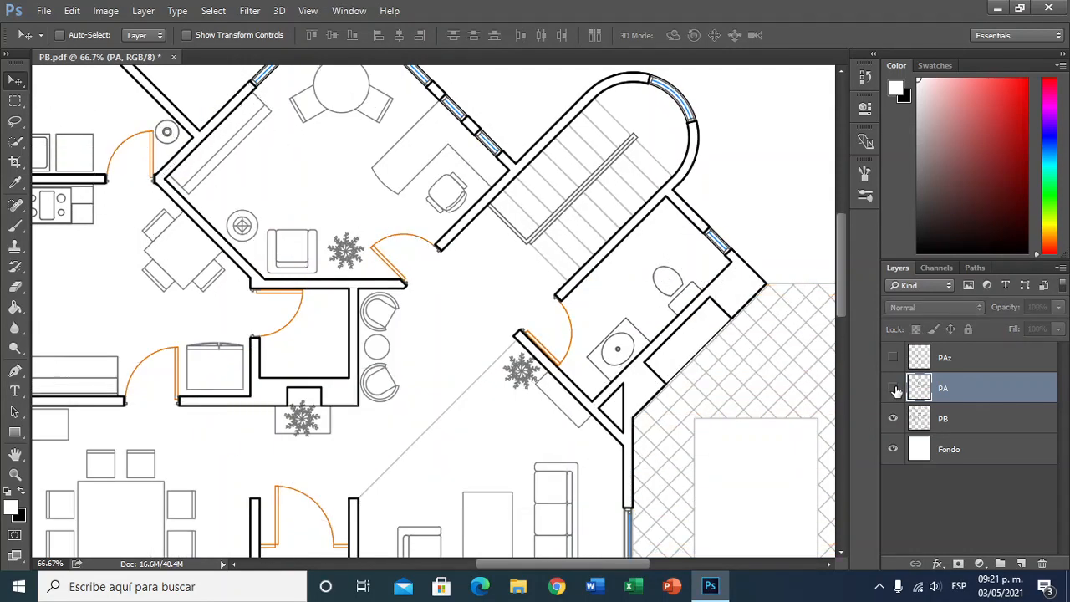
left_click(894, 388)
left_click(895, 389)
left_click(895, 389)
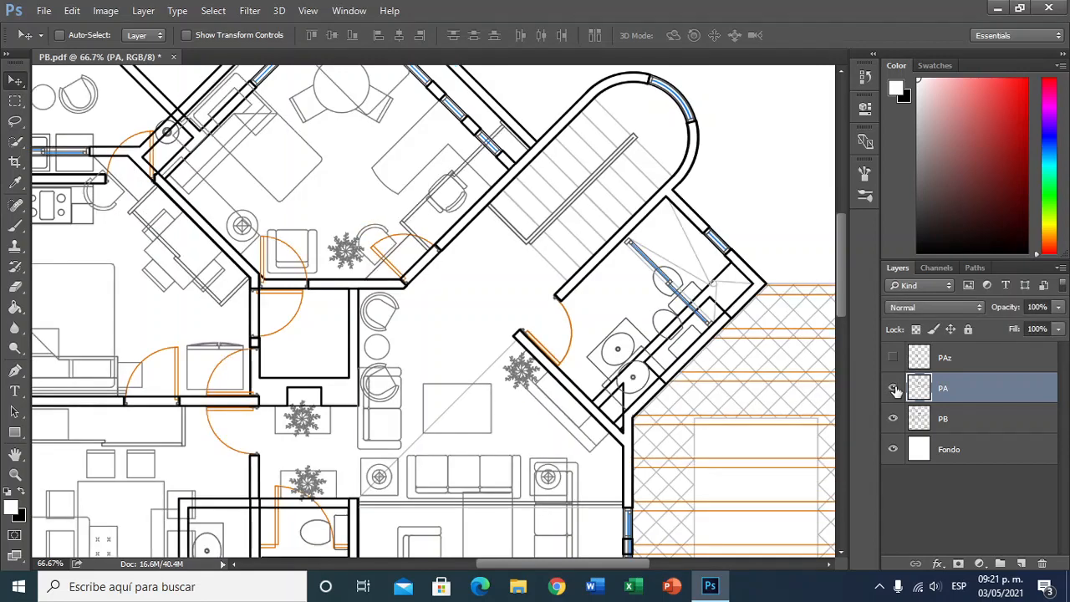
left_click(894, 389)
left_click(894, 389)
left_click(894, 389)
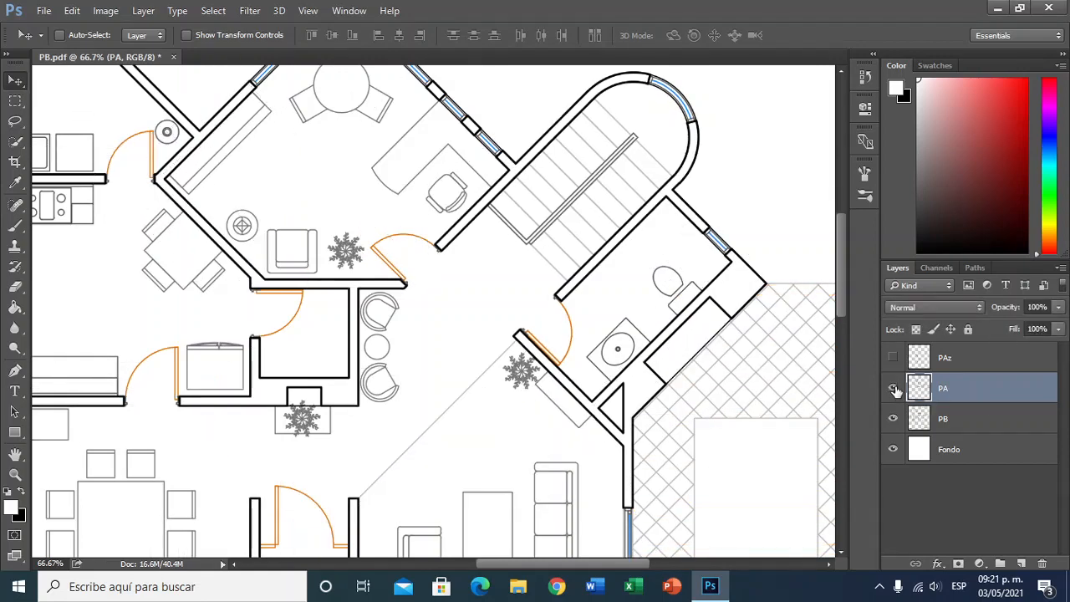
left_click(895, 388)
left_click(894, 389)
left_click(894, 389)
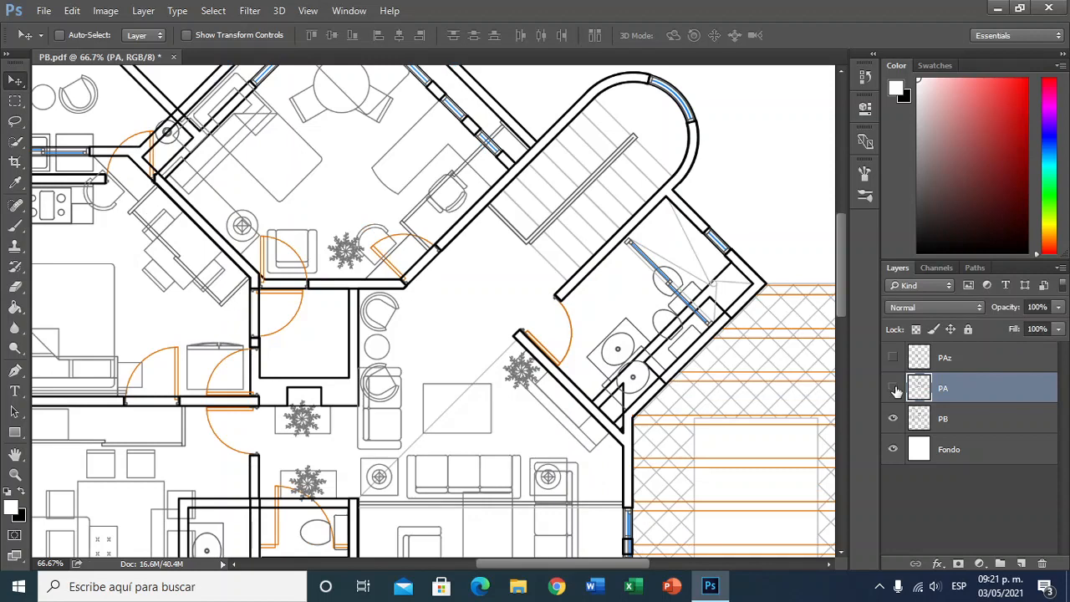
left_click(894, 388)
left_click(895, 389)
left_click(894, 389)
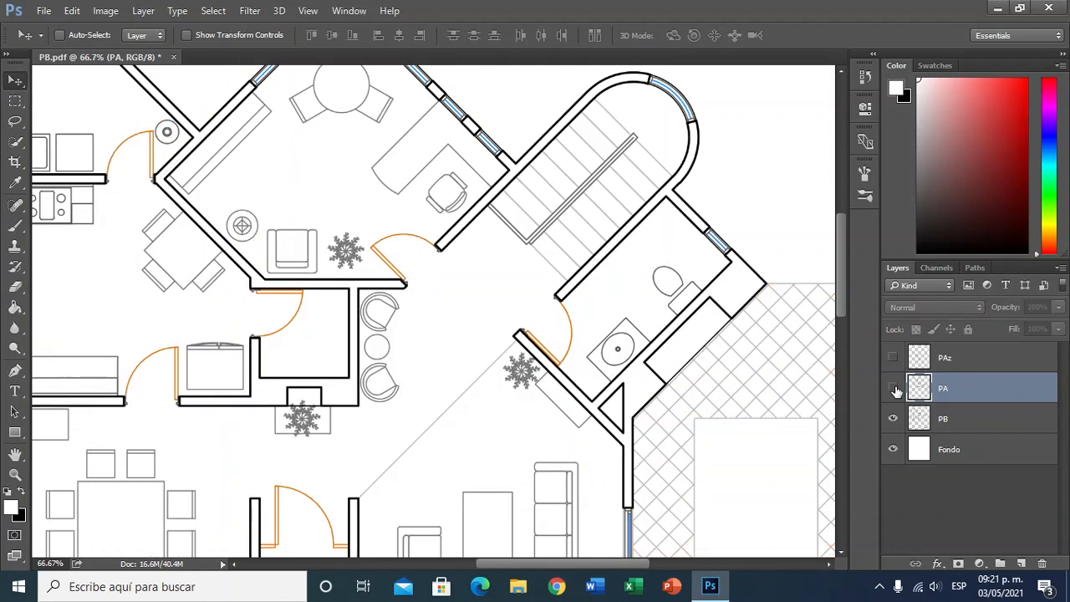
- Show the PAz layer and move its plan up and to the right, placing its curved staircase over the one in PB
left_click(956, 363)
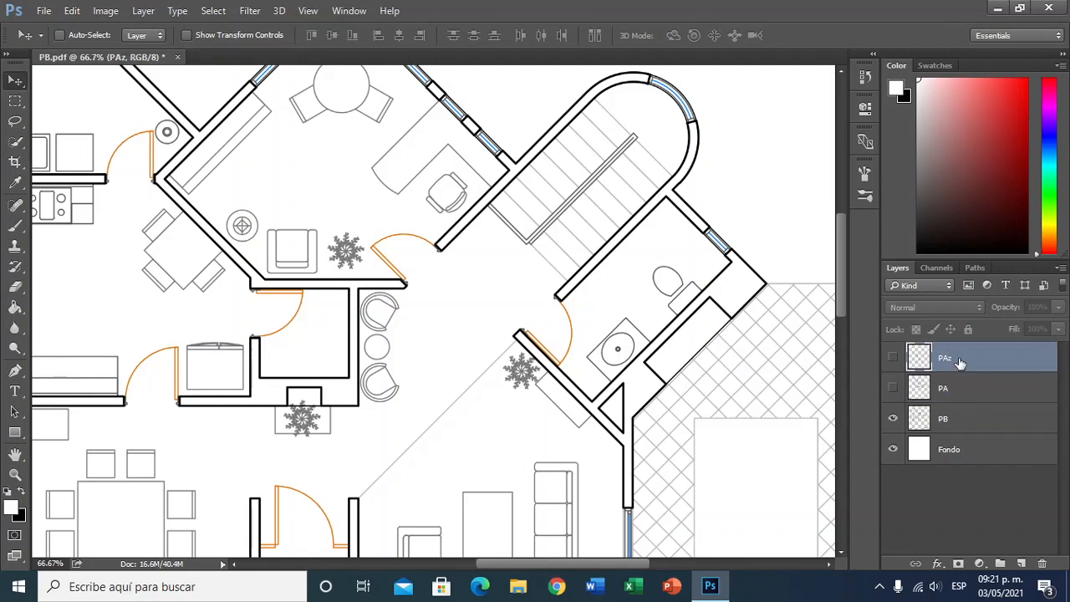
left_click(893, 358)
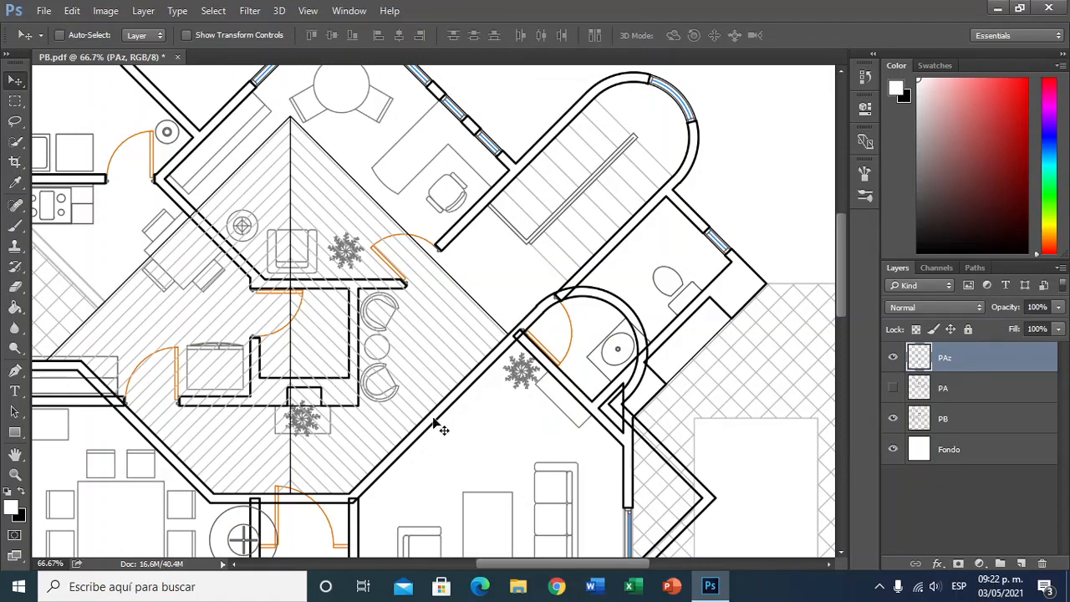
mouse_move(437, 425)
left_mouse_down()
mouse_move(468, 297)
mouse_move(526, 203)
mouse_move(487, 206)
left_mouse_up()
- Nudge the PAz plan down and left in small increments to line up its walls with PB
key("Down")
key("Down")
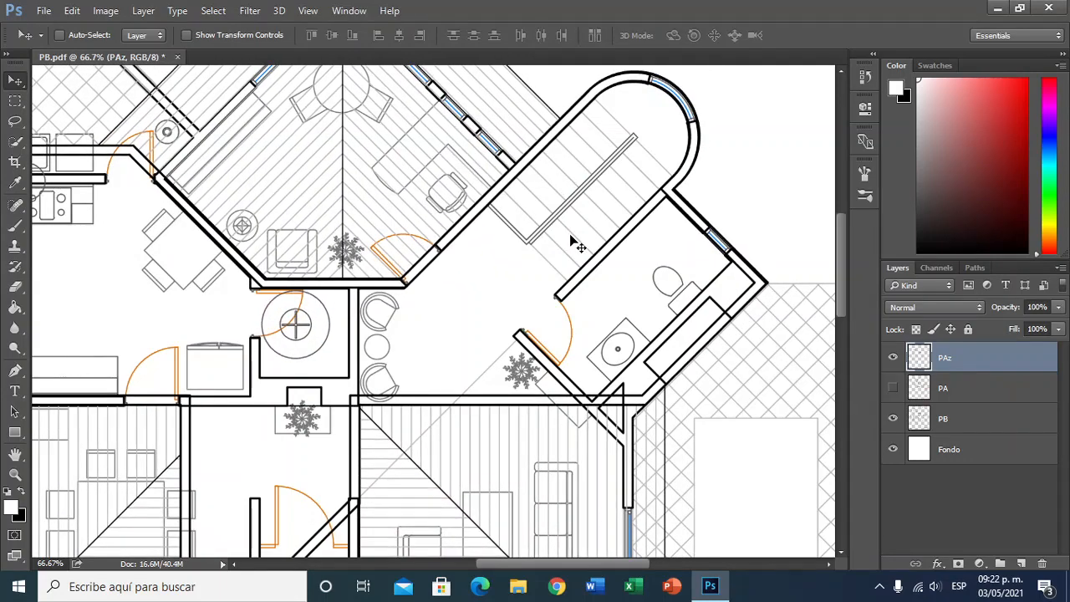
key("Left")
key("Left")
key("Left")
key("Left")
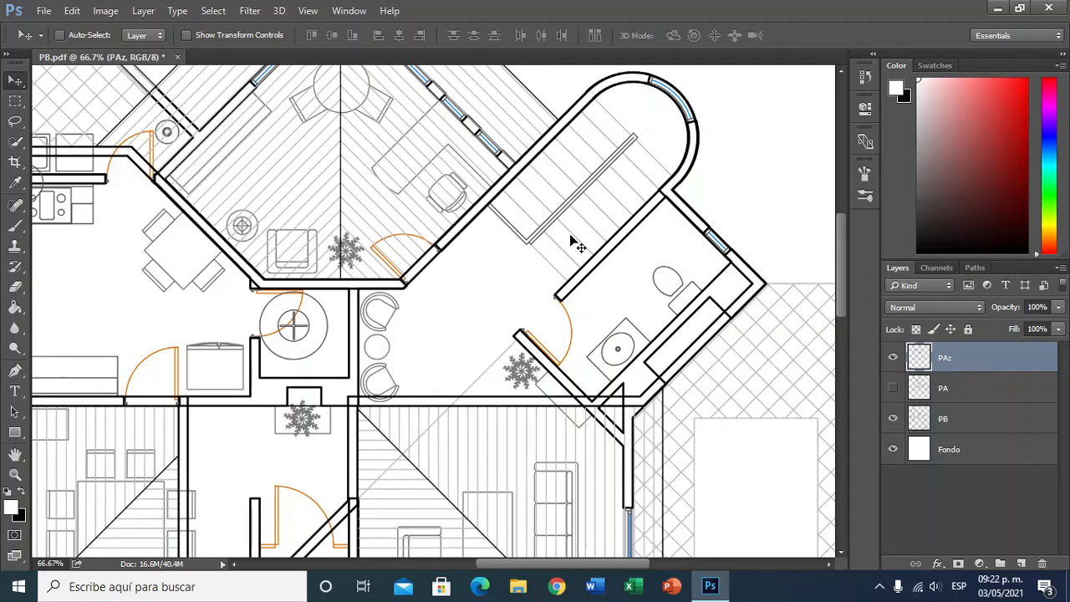
key("Down")
key("Down")
key("Down")
key("Down")
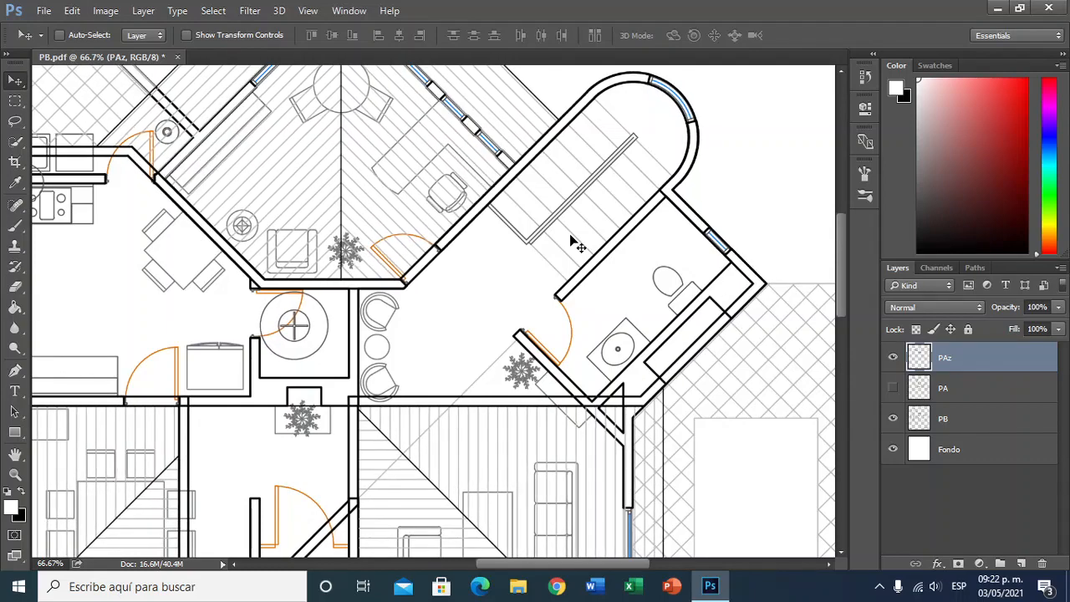
- Nudge the PAz plan slightly up and to the right to finish lining up its walls with PB
key("Up")
key("Up")
key("Right")
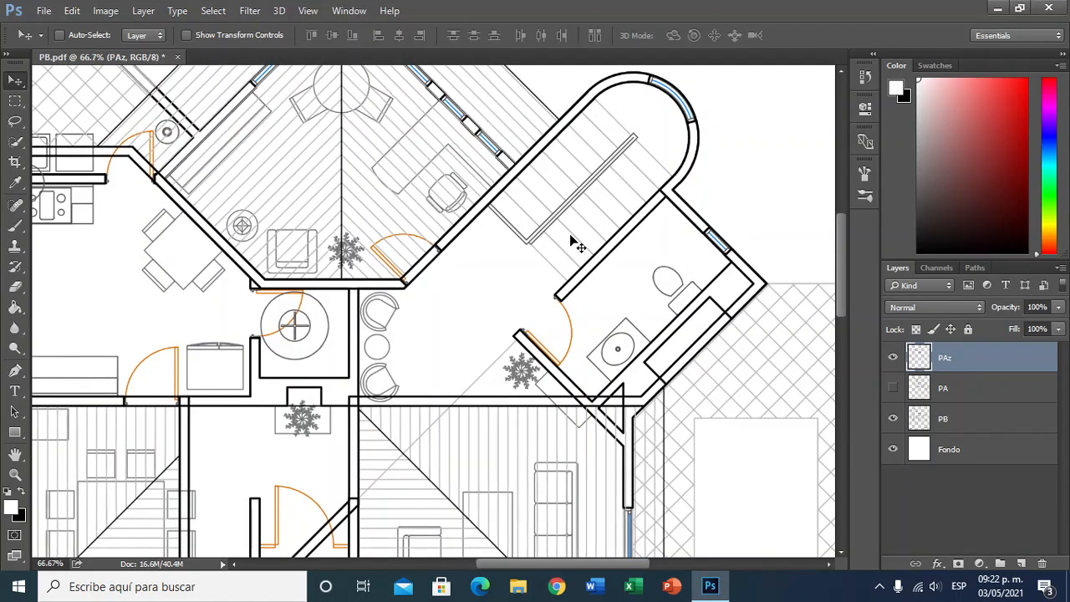
key("Right")
key("Right")
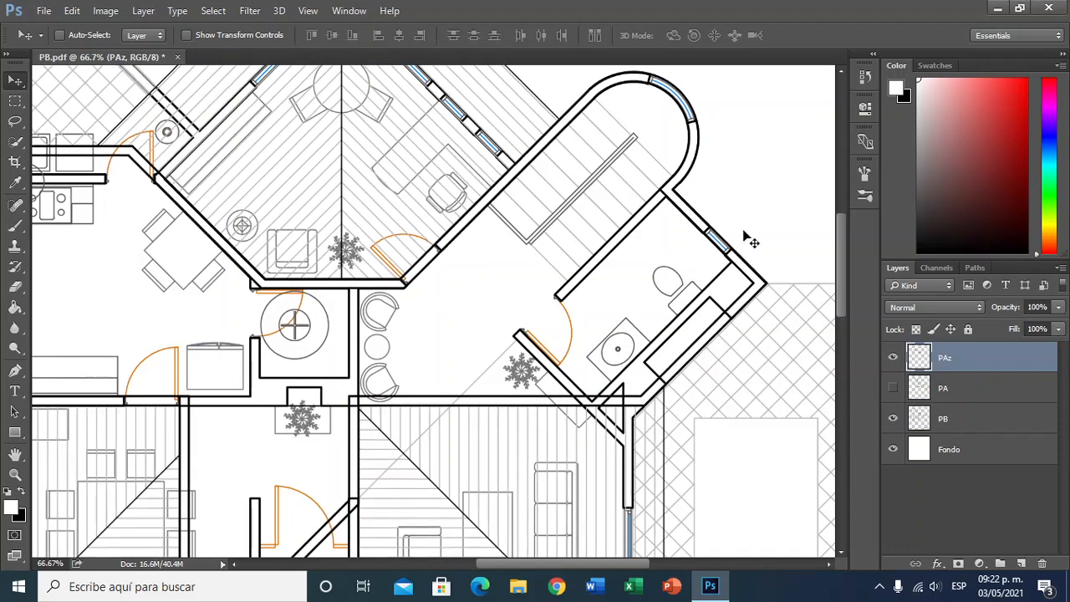
- Compare PAz's alignment with PB by repeatedly hiding and showing the PAz layer, and leave PAz hidden
left_click(892, 358)
left_click(892, 357)
left_click(892, 357)
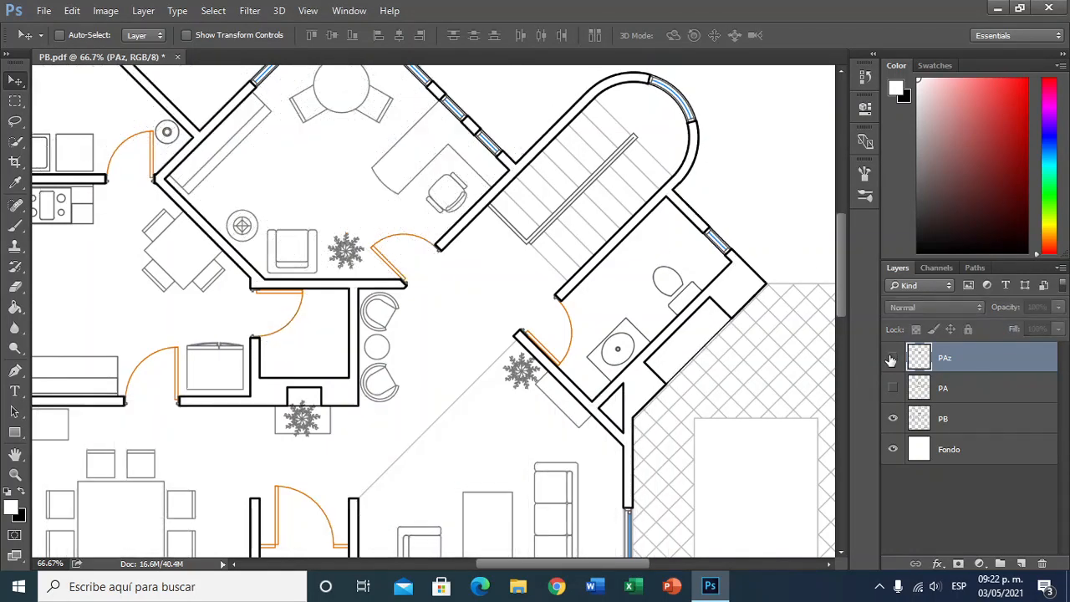
left_click(892, 358)
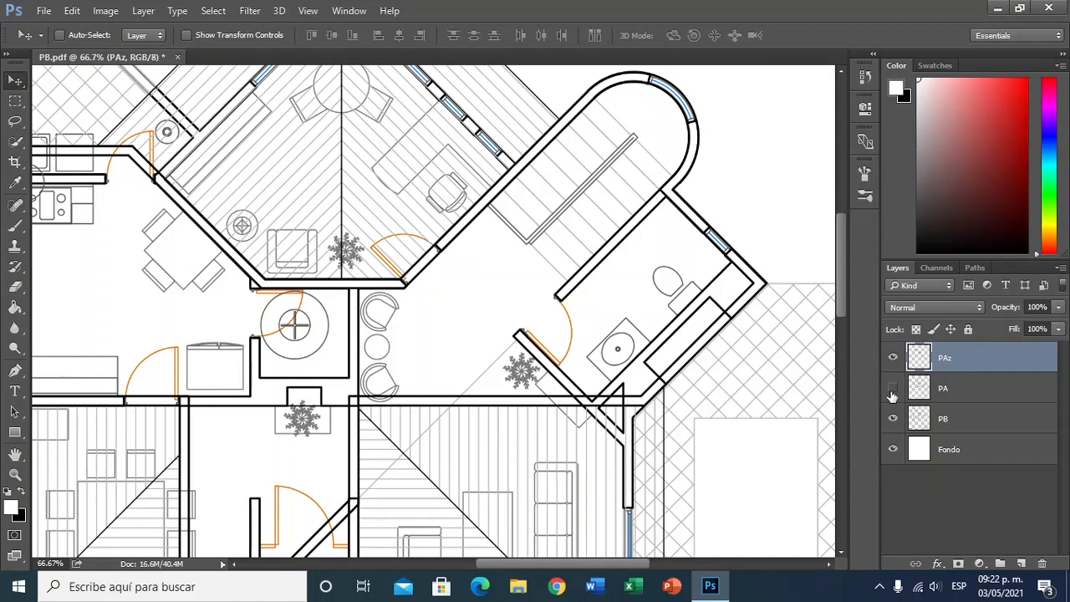
left_click(891, 359)
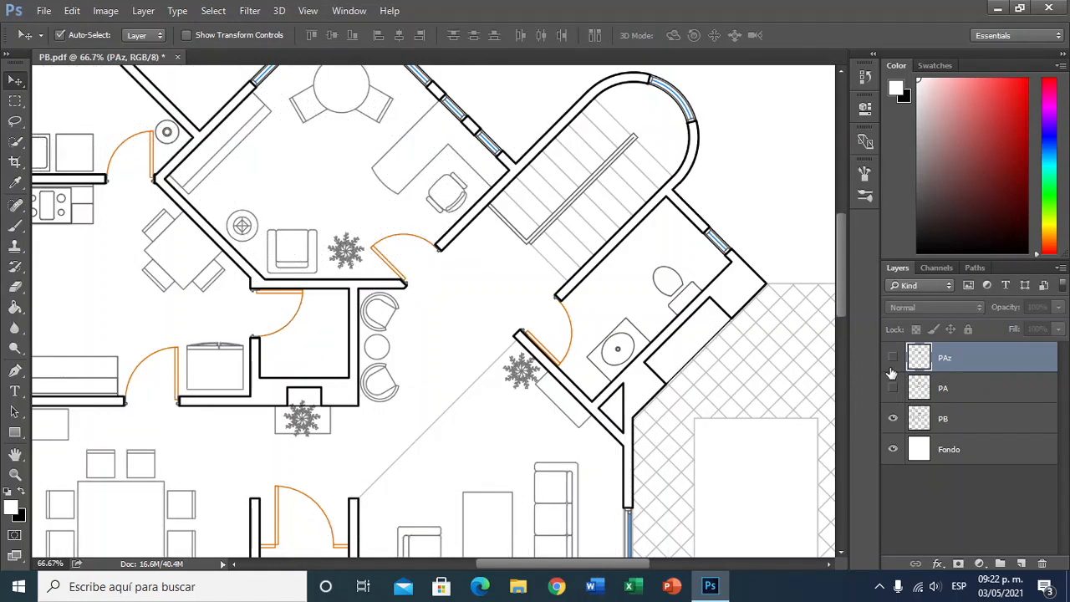
- Save the layered document as Plantas.psd in Photoshop format in the Documentos folder, accepting the format options
key("ctrl+0")
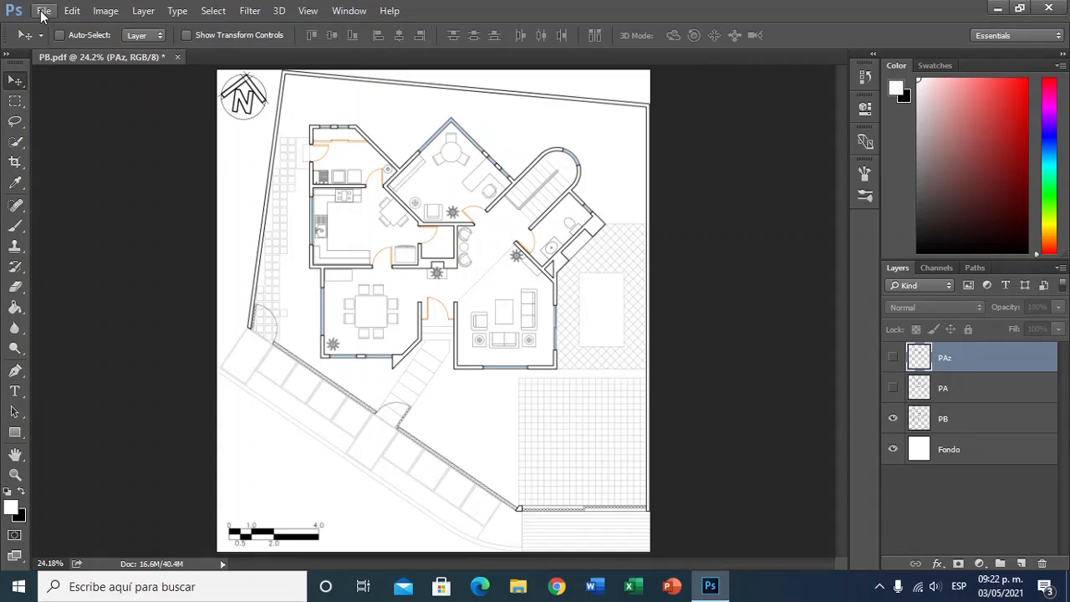
left_click(42, 12)
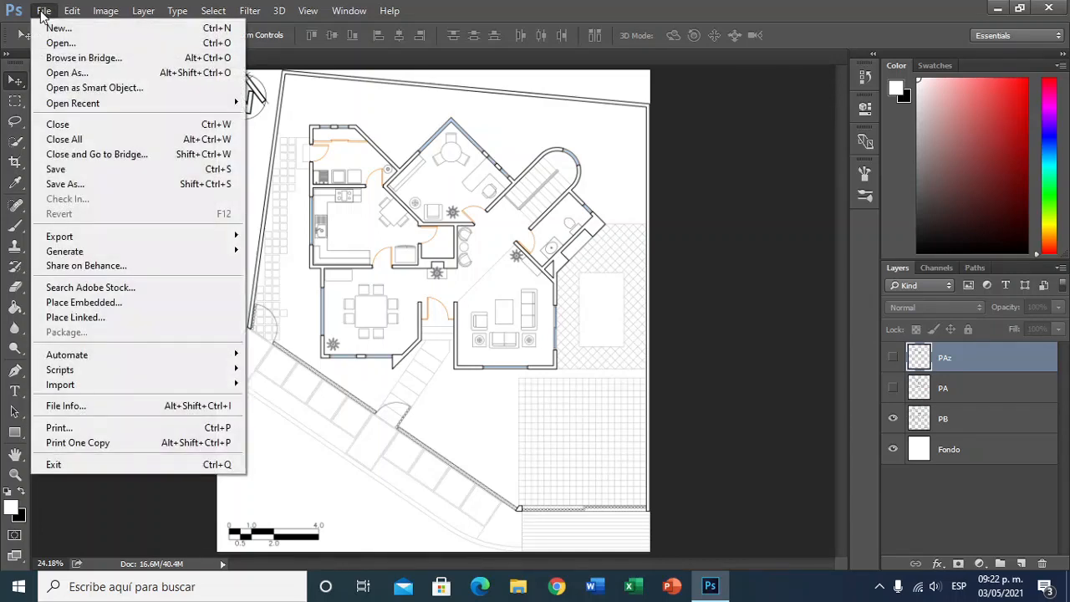
left_click(60, 184)
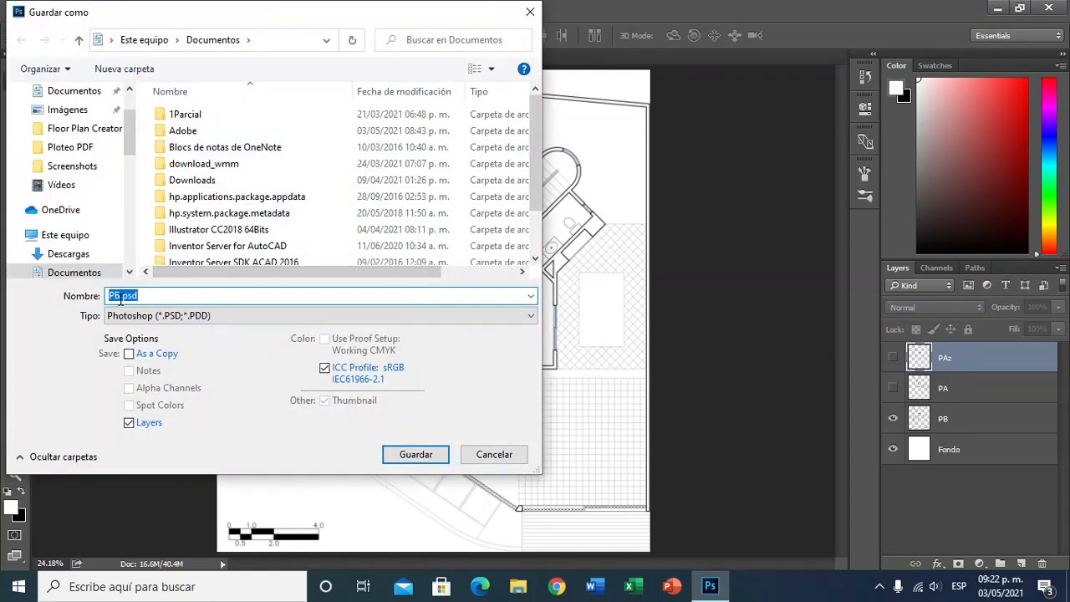
left_click(116, 297)
key("Delete")
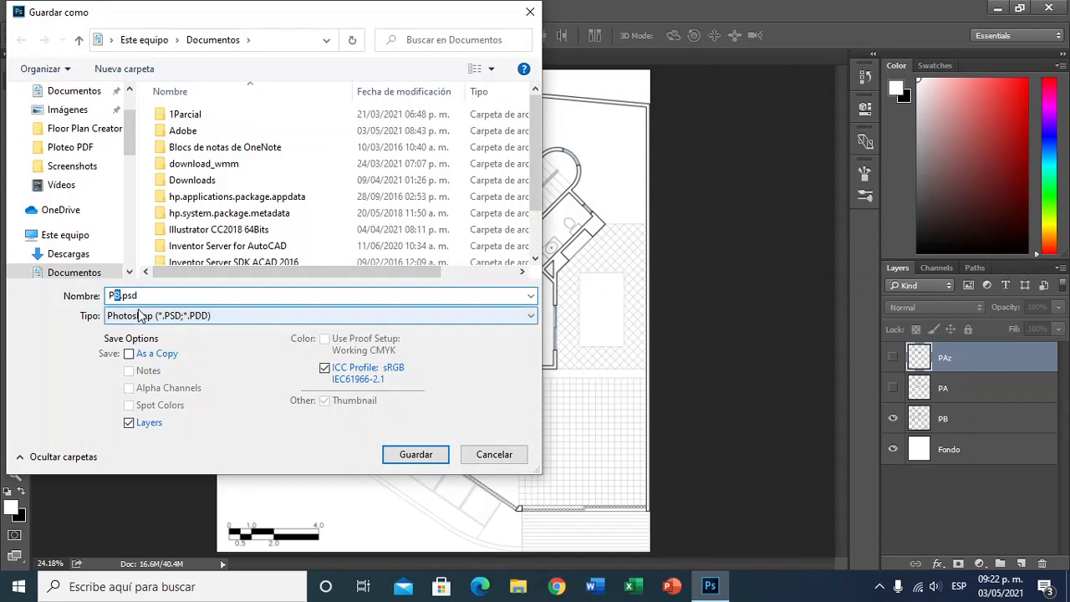
type("lantas")
left_click(152, 298)
key("Left")
key("Left")
key("Left")
key("Left")
left_click(404, 457)
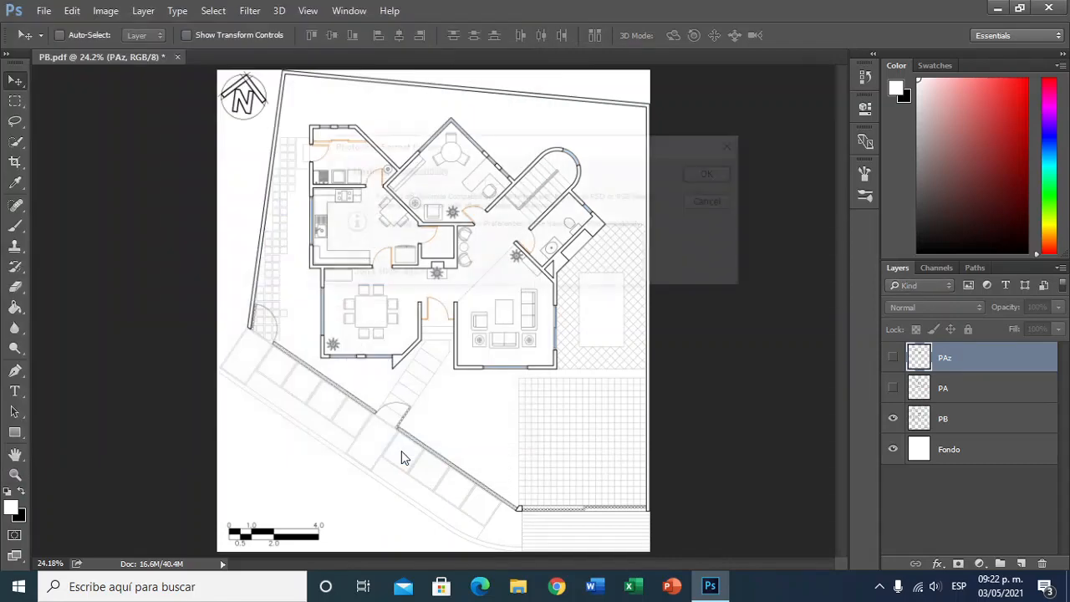
left_click(703, 175)
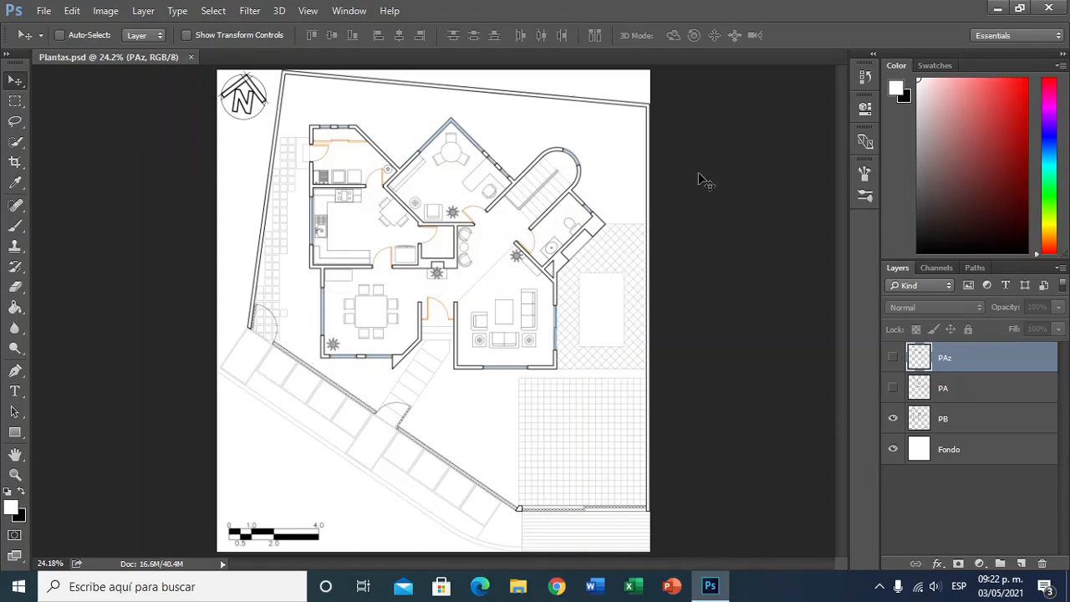